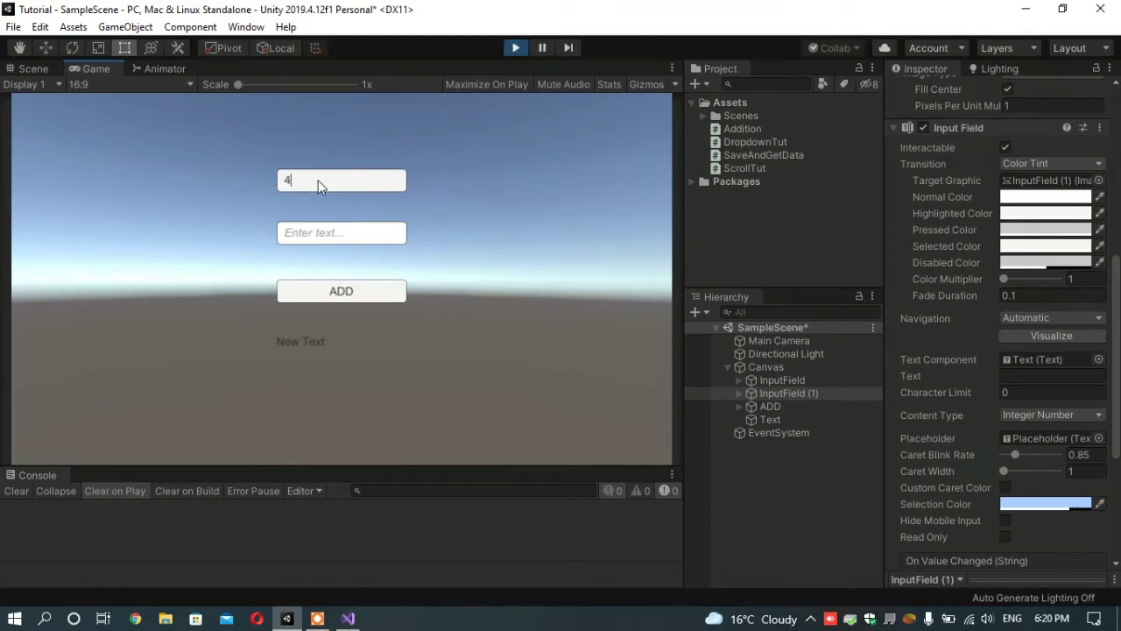
Step: Enter 6 in the second field and add it to 4 so the label shows Ans: 10
left_click(323, 236)
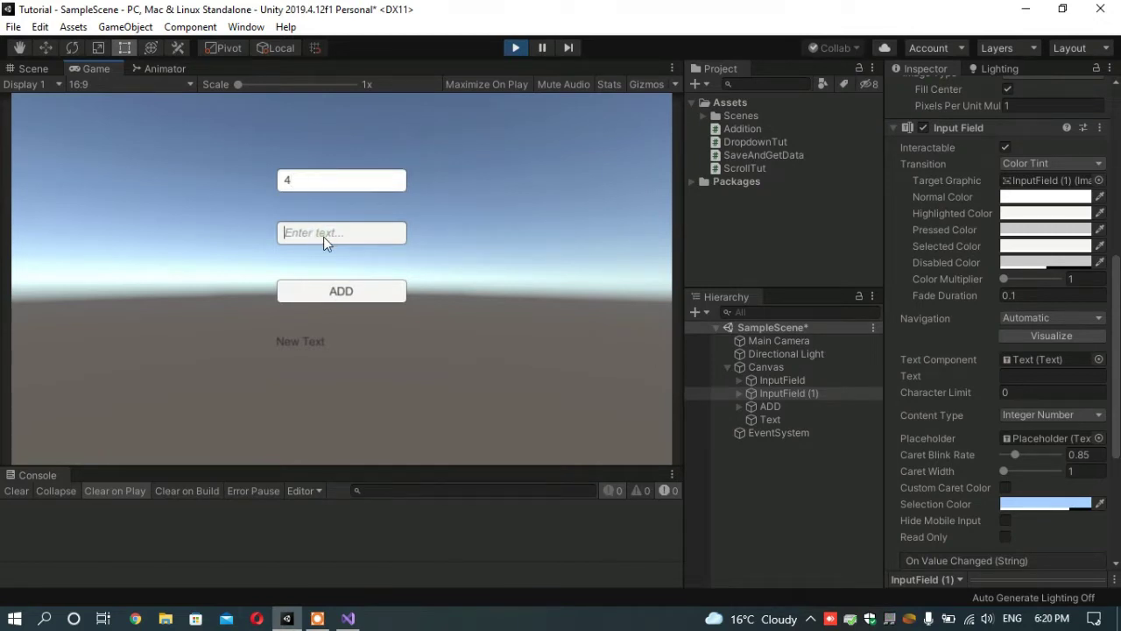
type("6")
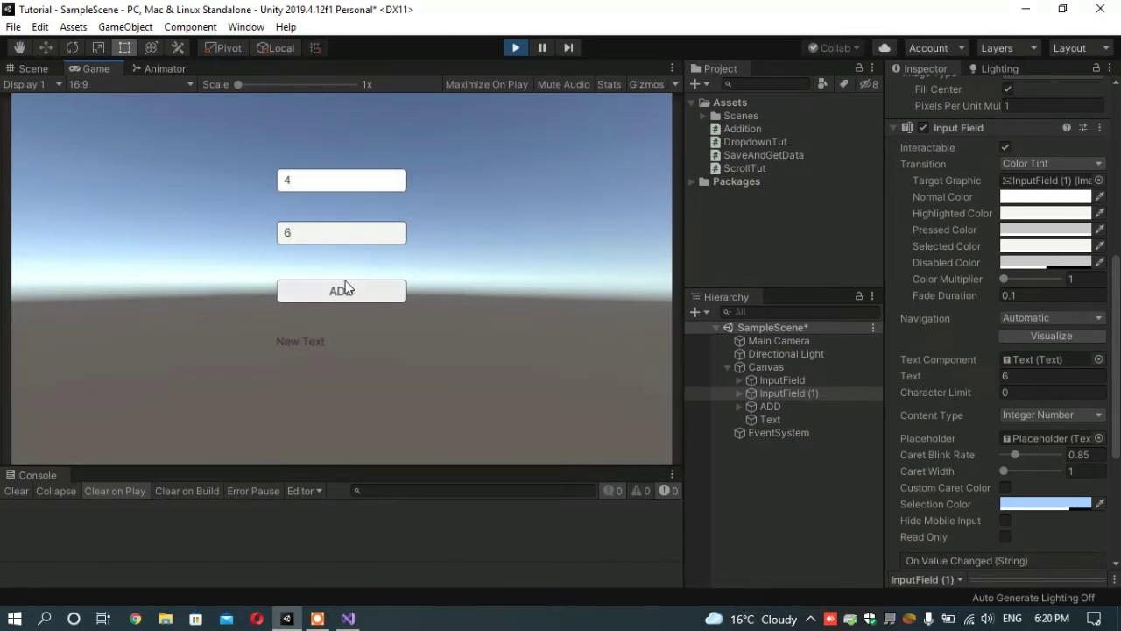
left_click(349, 294)
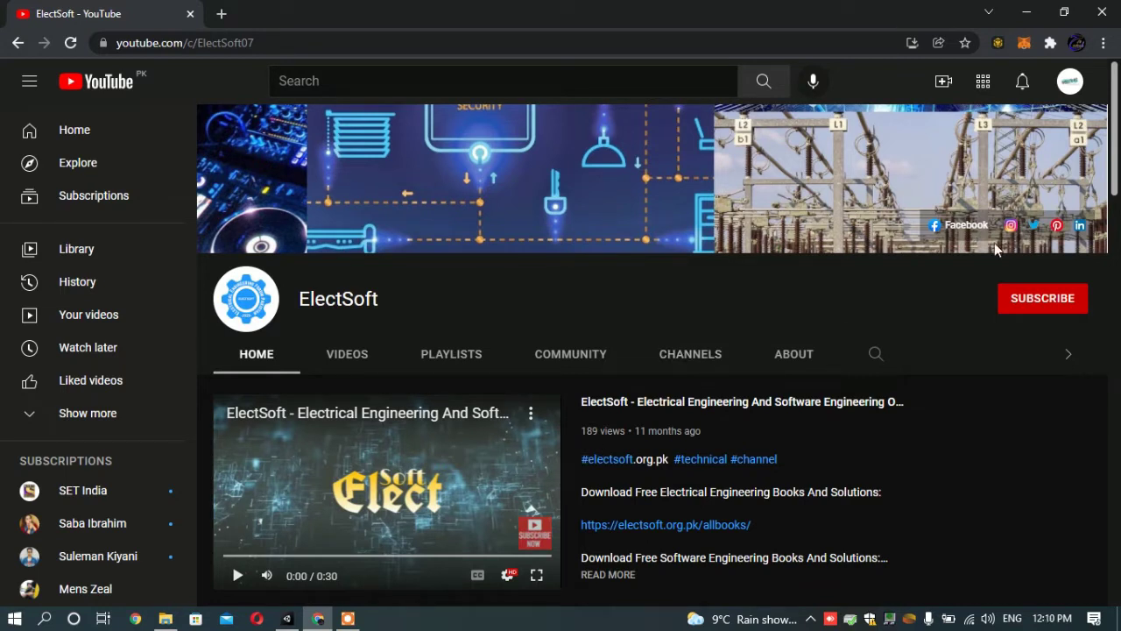
Step: Subscribe to ElectSoft and set the channel's notifications to All
left_click(1023, 304)
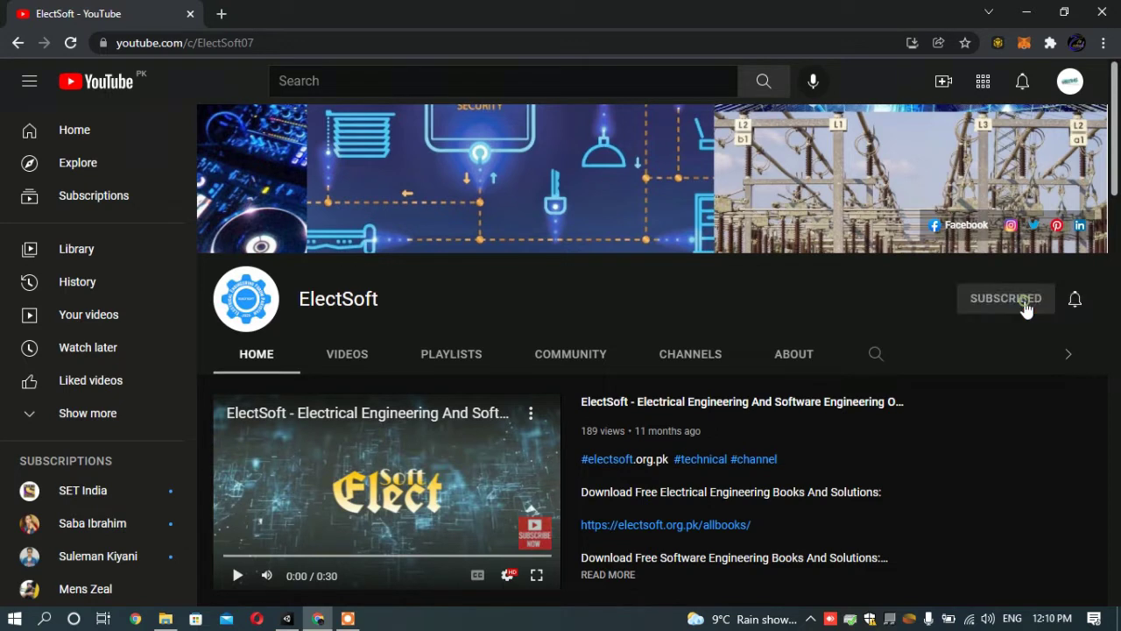
left_click(1083, 312)
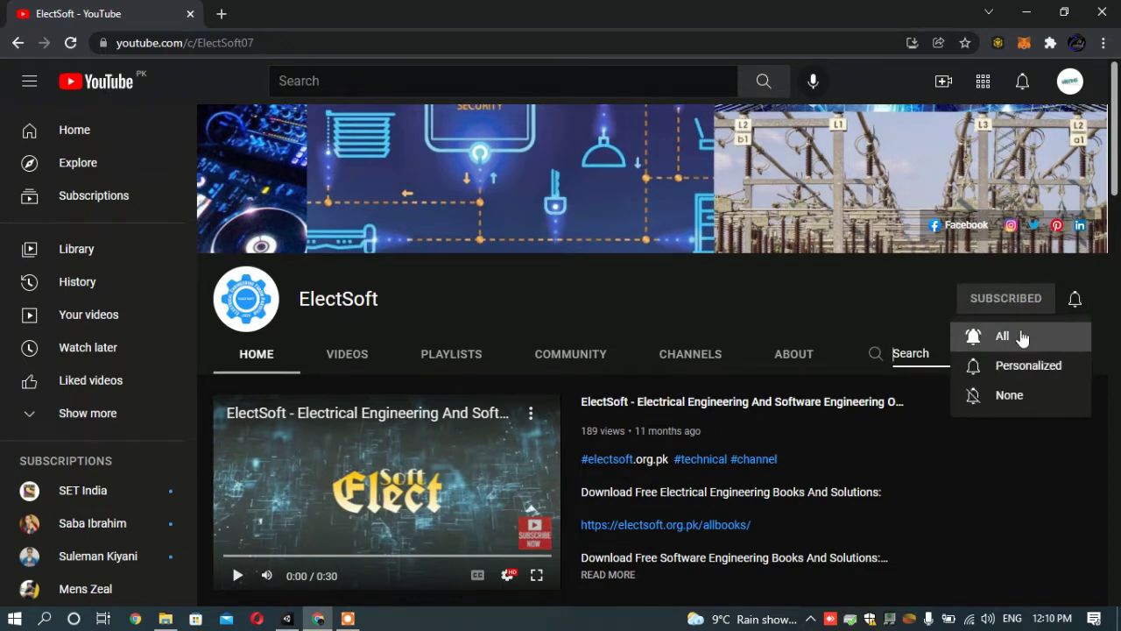
left_click(997, 342)
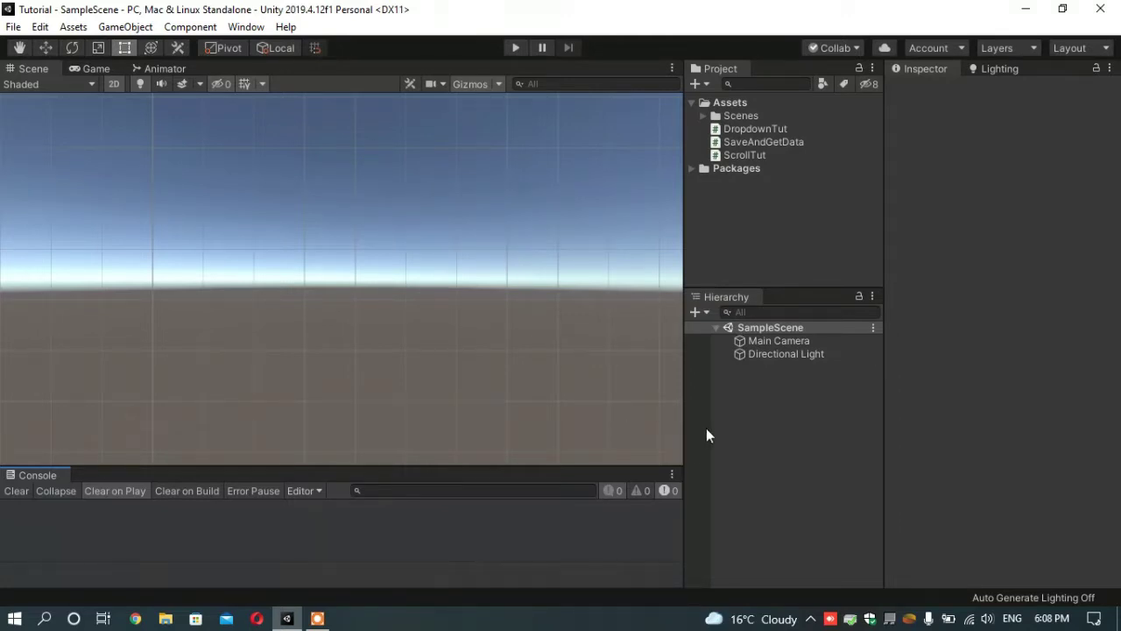
Step: Add a UI Input Field to the canvas and centre it near the top at Pos (0, 120)
right_click(765, 427)
mouse_move(806, 401)
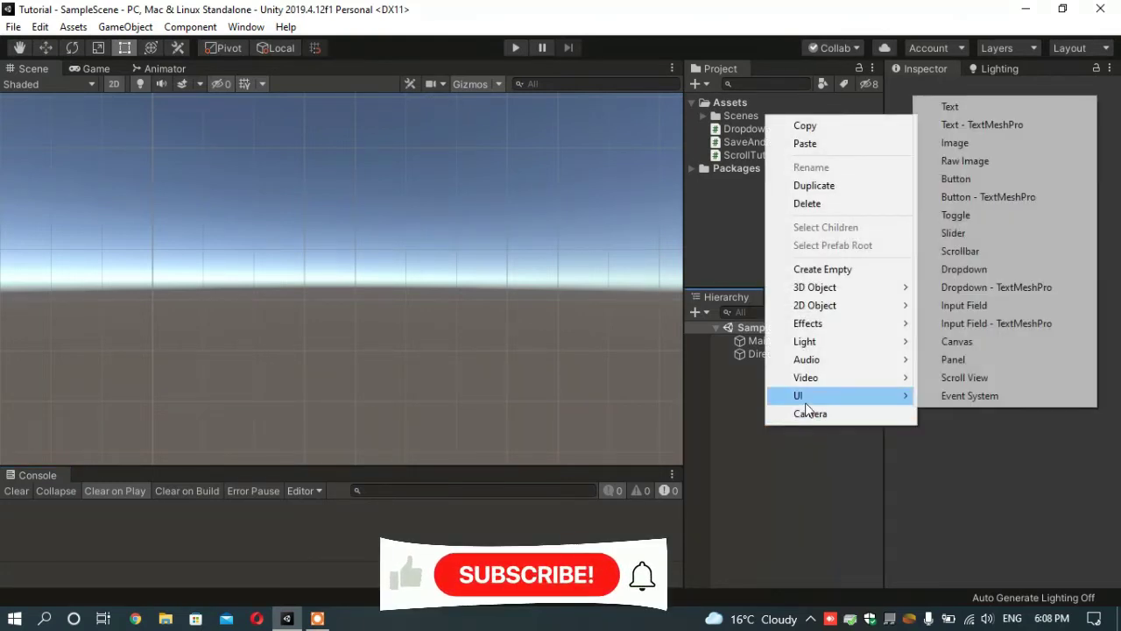
left_click(985, 307)
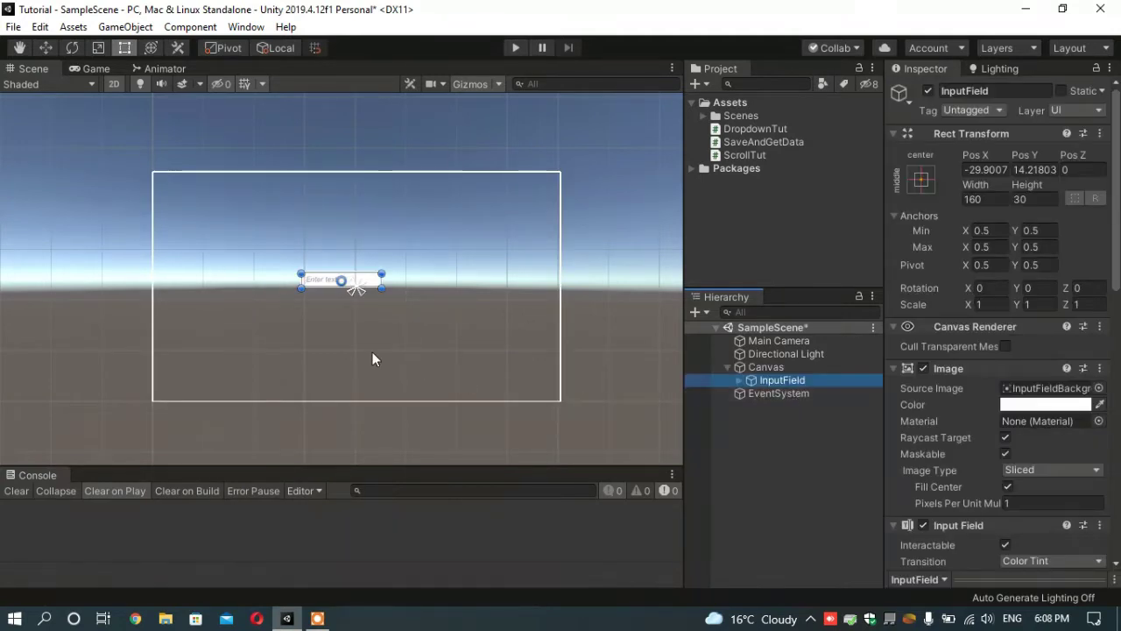
scroll(372, 353, "up", 2)
left_click_drag(365, 276, 383, 211)
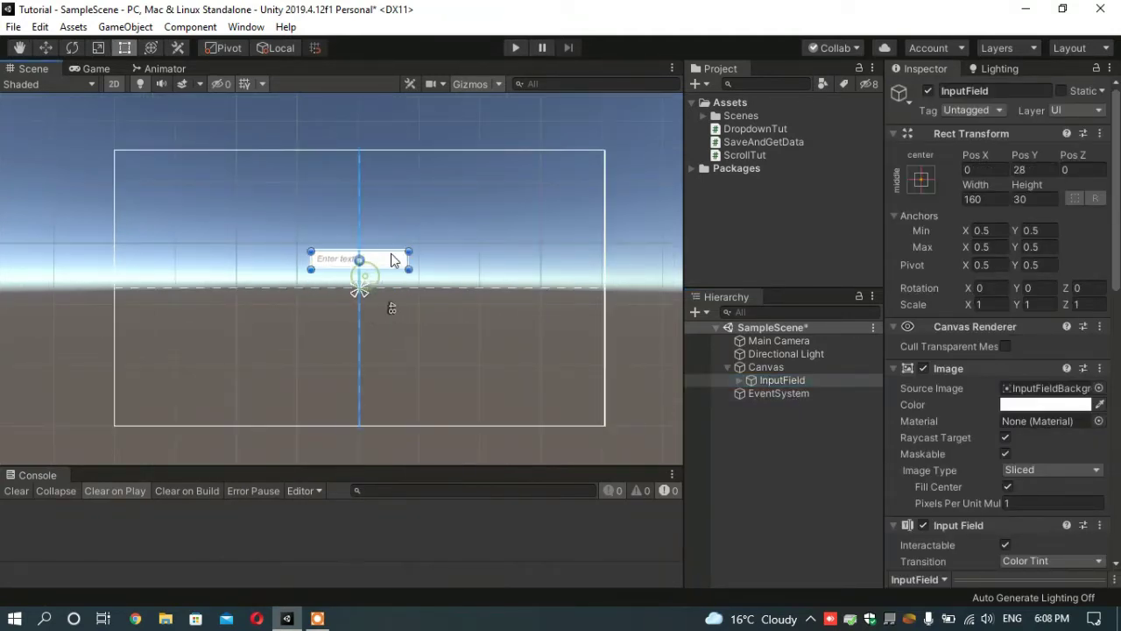
Step: Duplicate the input field and place the copy just below it at Pos Y 56
left_click(786, 382)
key("ctrl+d")
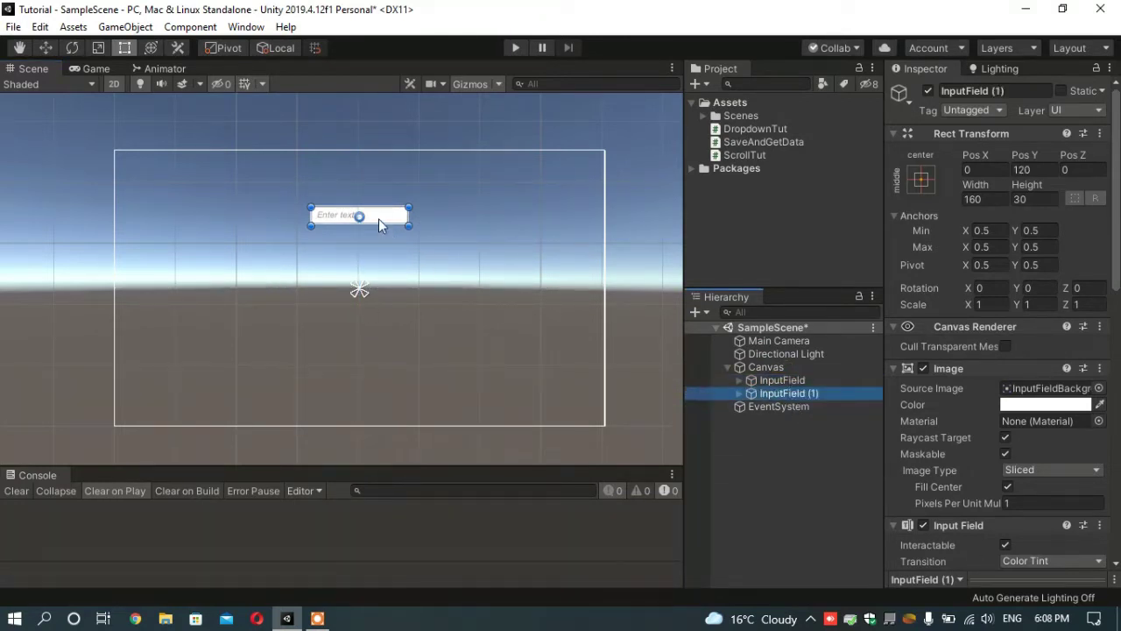
left_click_drag(379, 219, 379, 260)
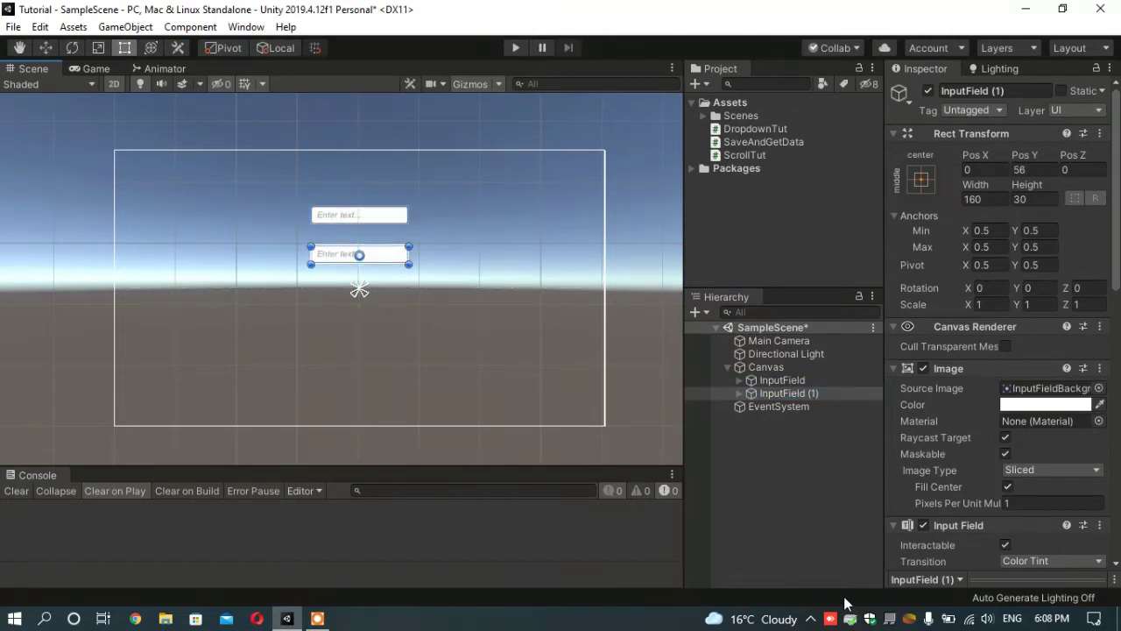
left_click(778, 501)
Step: Add a UI Button and centre it below the two input fields
right_click(780, 502)
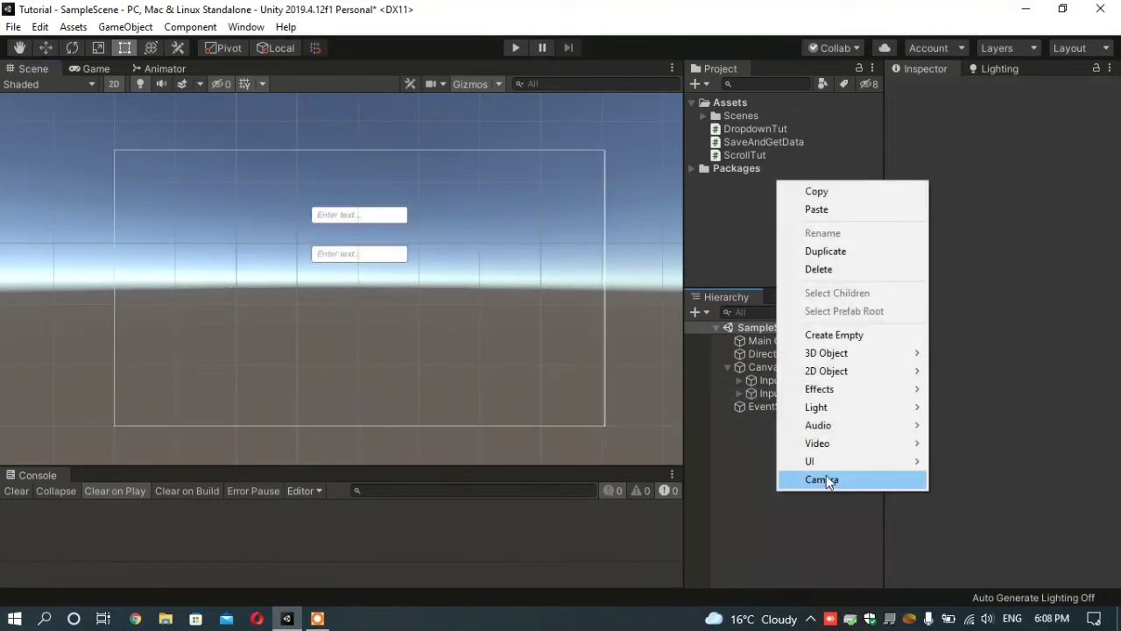
mouse_move(827, 463)
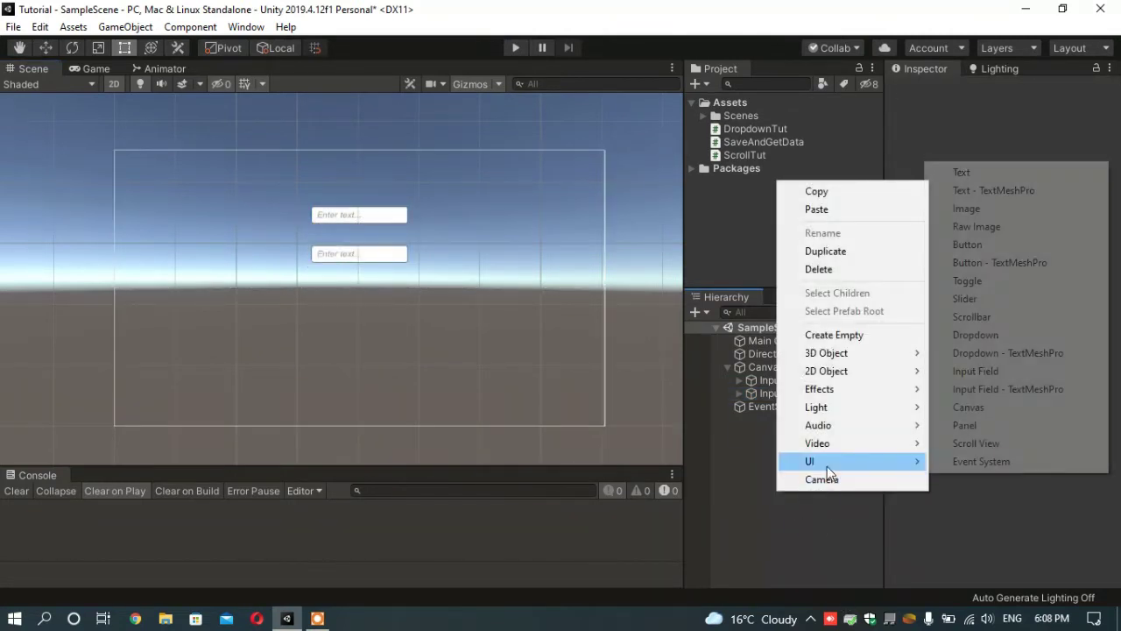
left_click(968, 244)
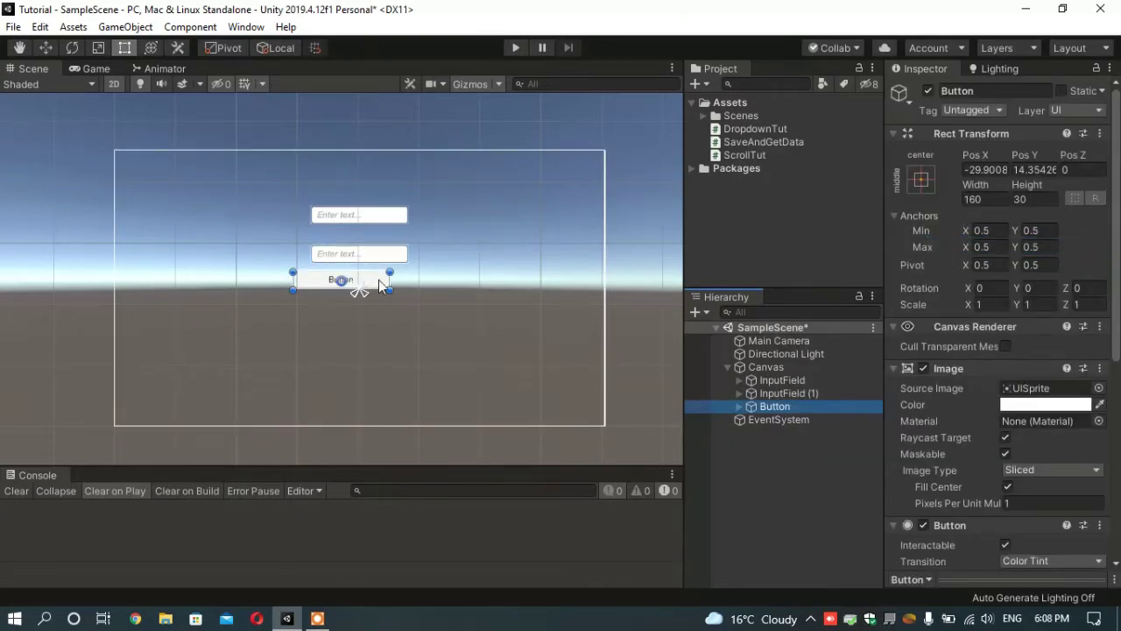
left_click_drag(380, 279, 402, 302)
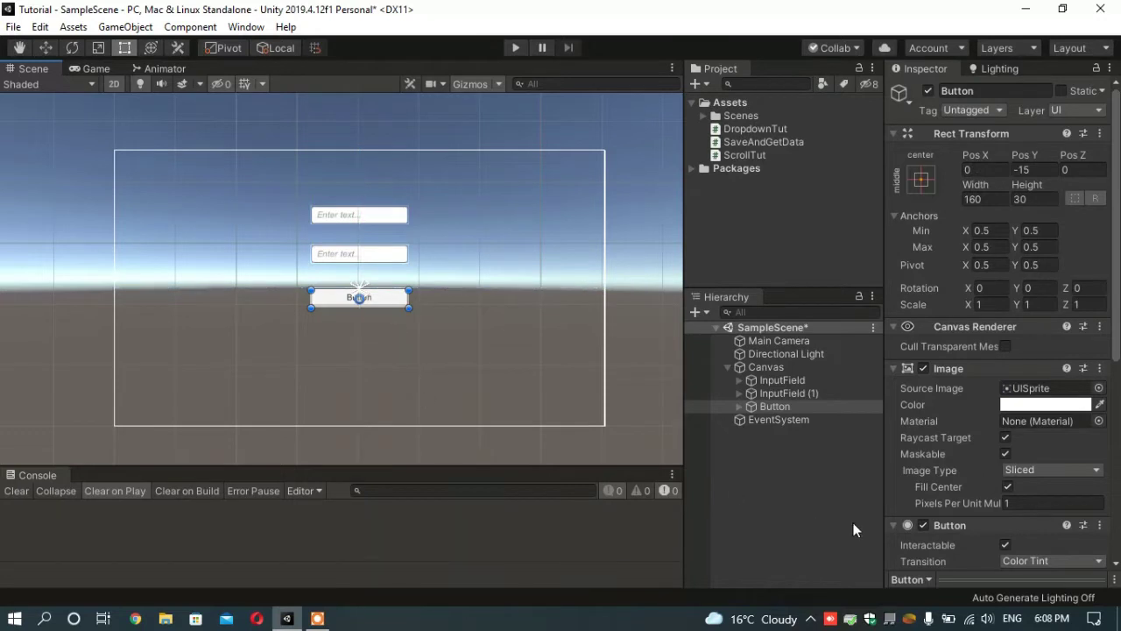
left_click(747, 461)
Step: Rename the button object to ADD in the Inspector
left_click(772, 407)
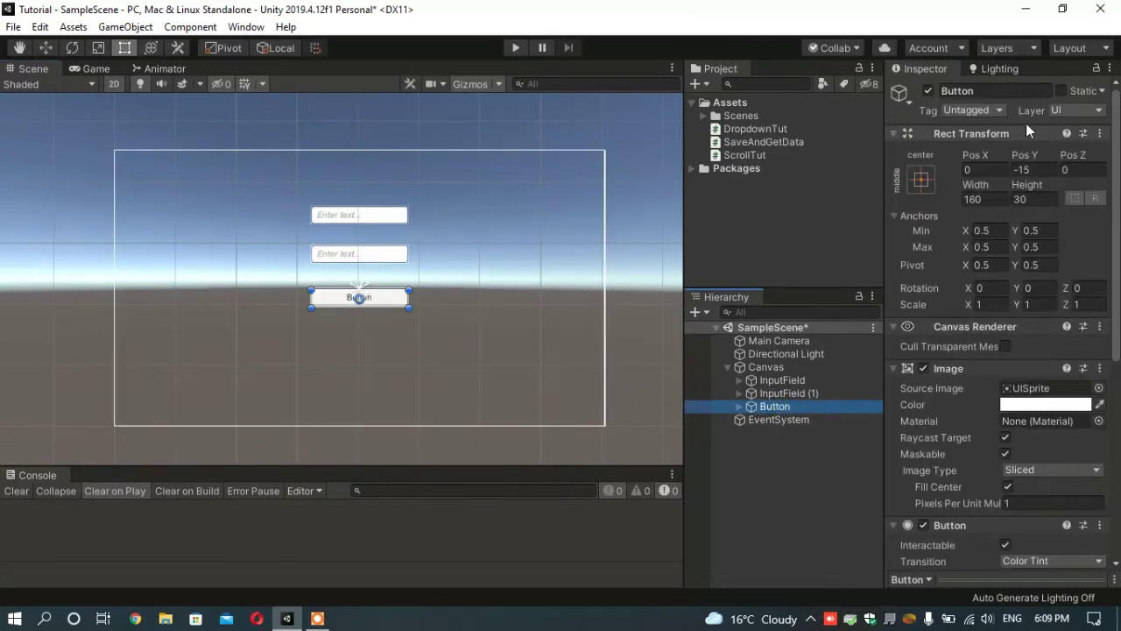
left_click(1009, 88)
type("Add")
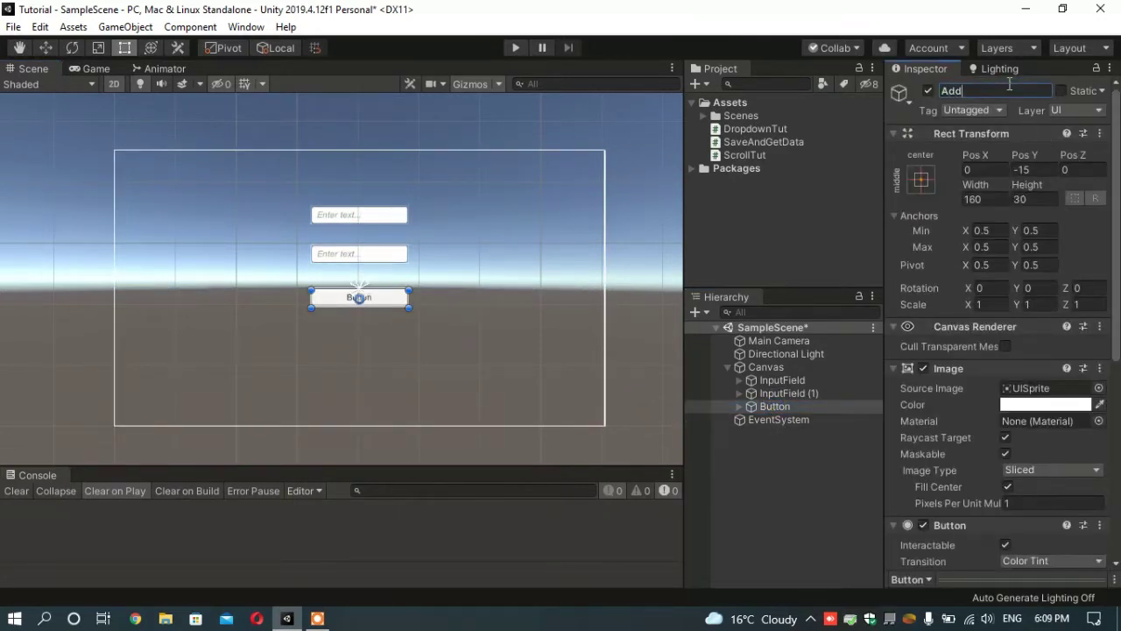
key("BackSpace")
key("BackSpace")
key("BackSpace")
type("ADD")
key("Return")
left_click(817, 534)
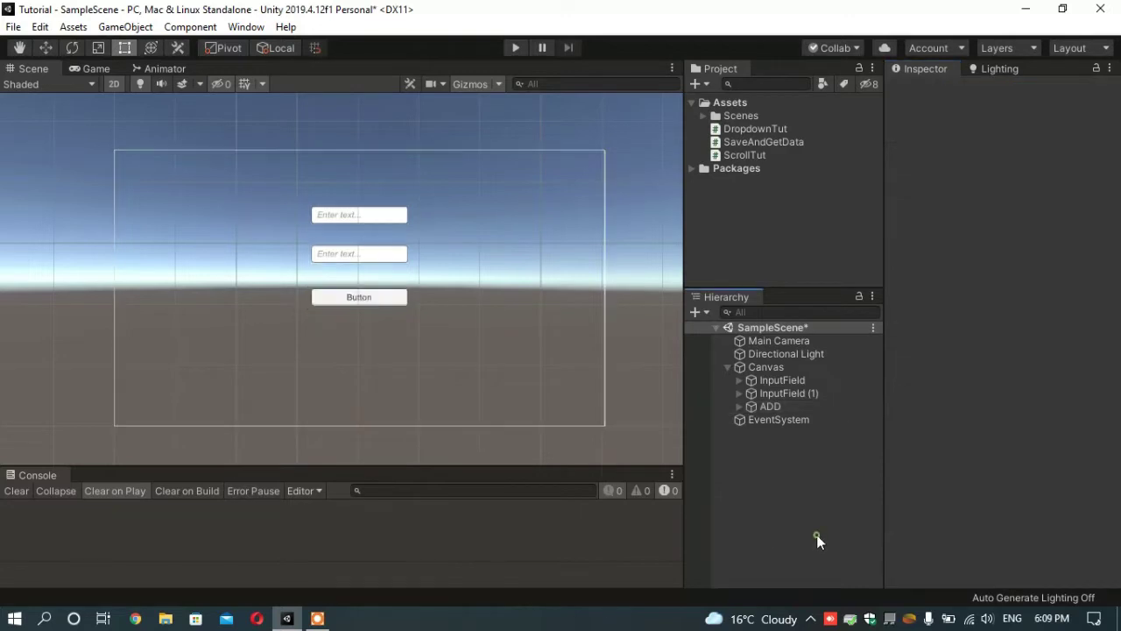
Step: Change the button's child Text label to read ADD
left_click(739, 408)
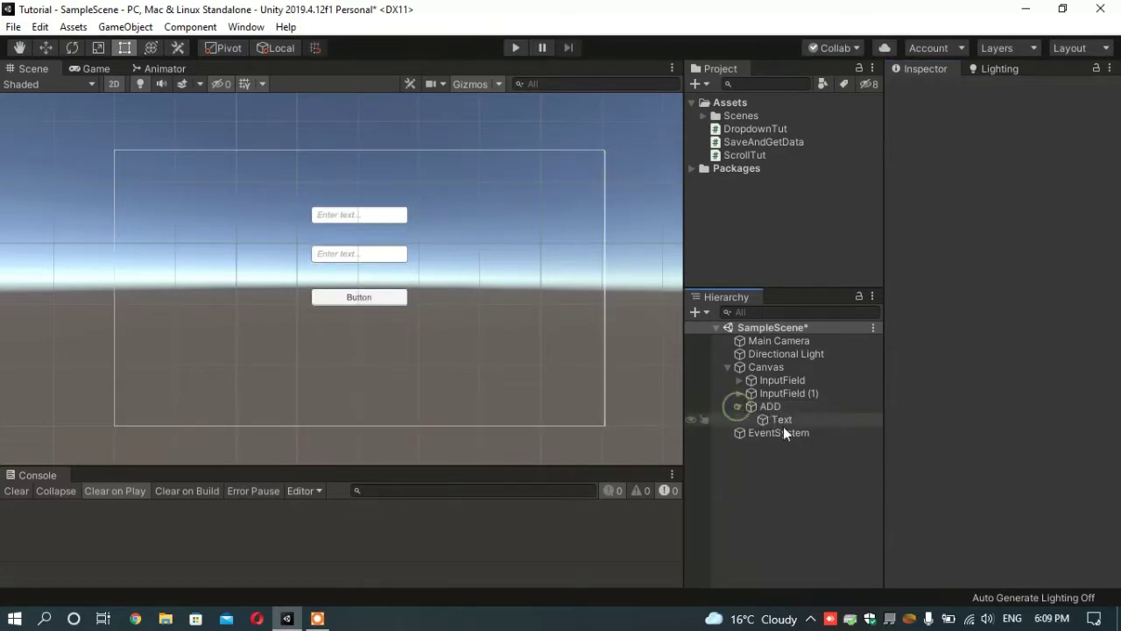
left_click(784, 426)
left_click(783, 417)
left_click(968, 404)
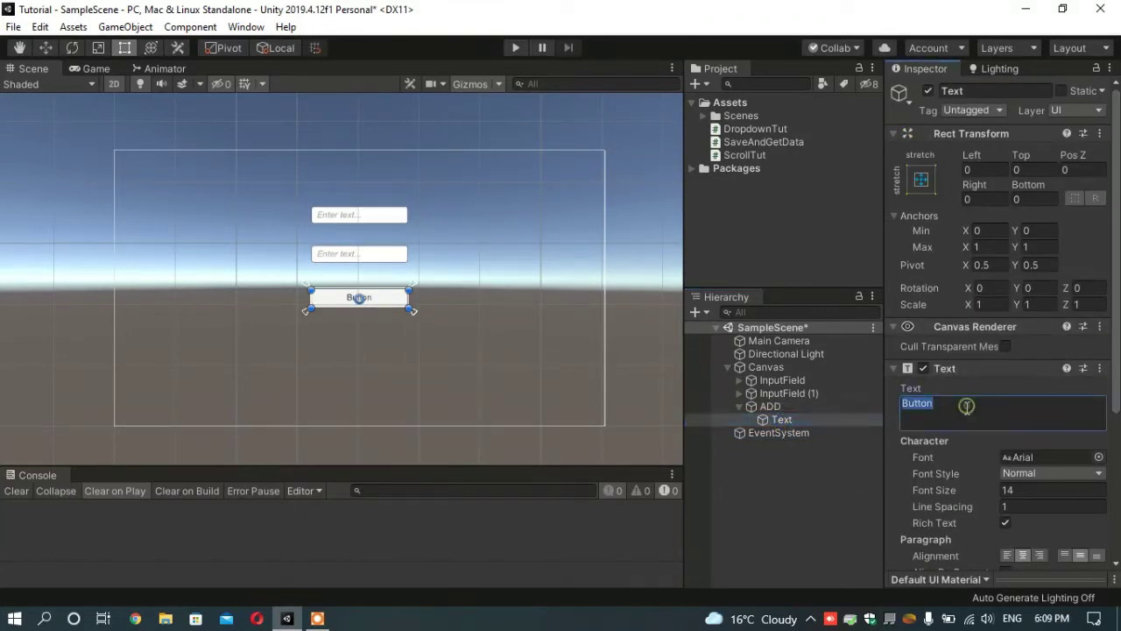
type("ADD")
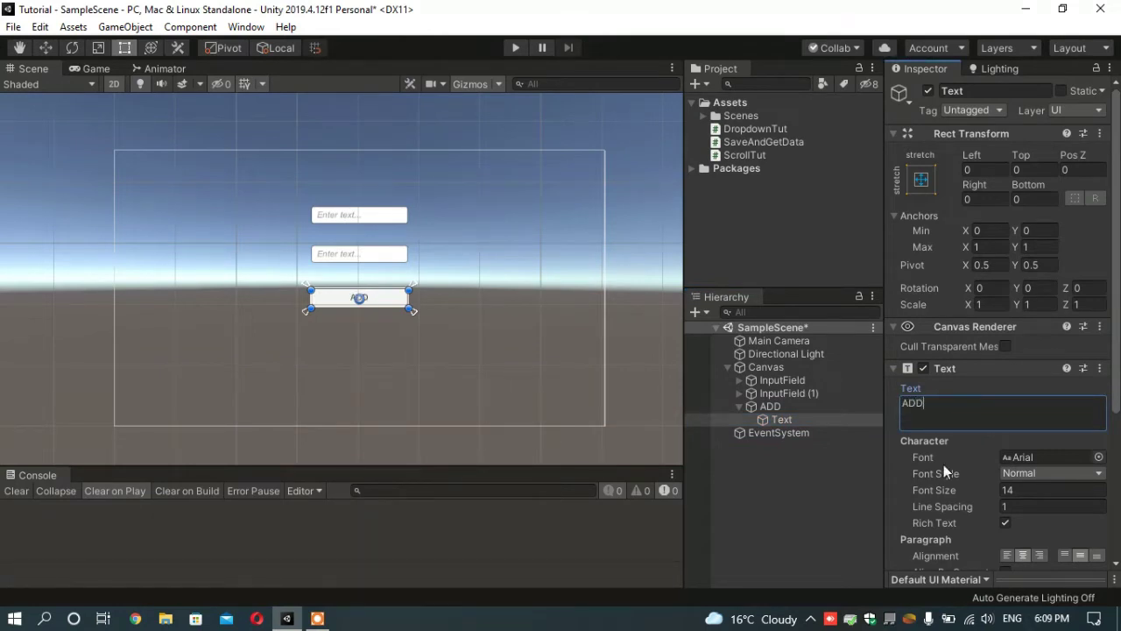
left_click(828, 463)
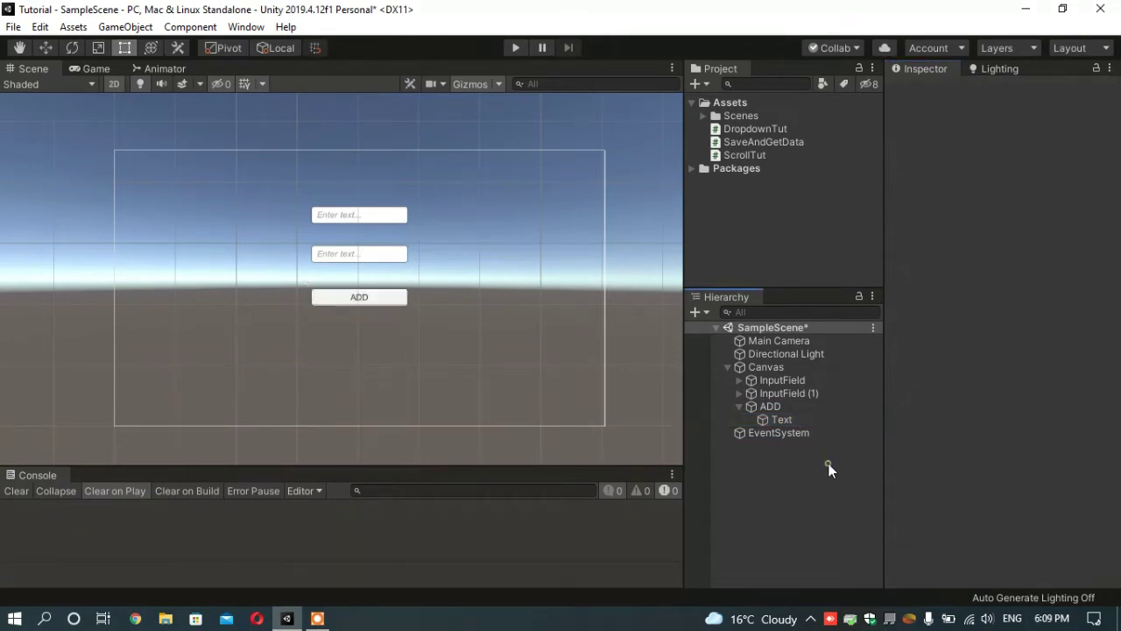
left_click(741, 407)
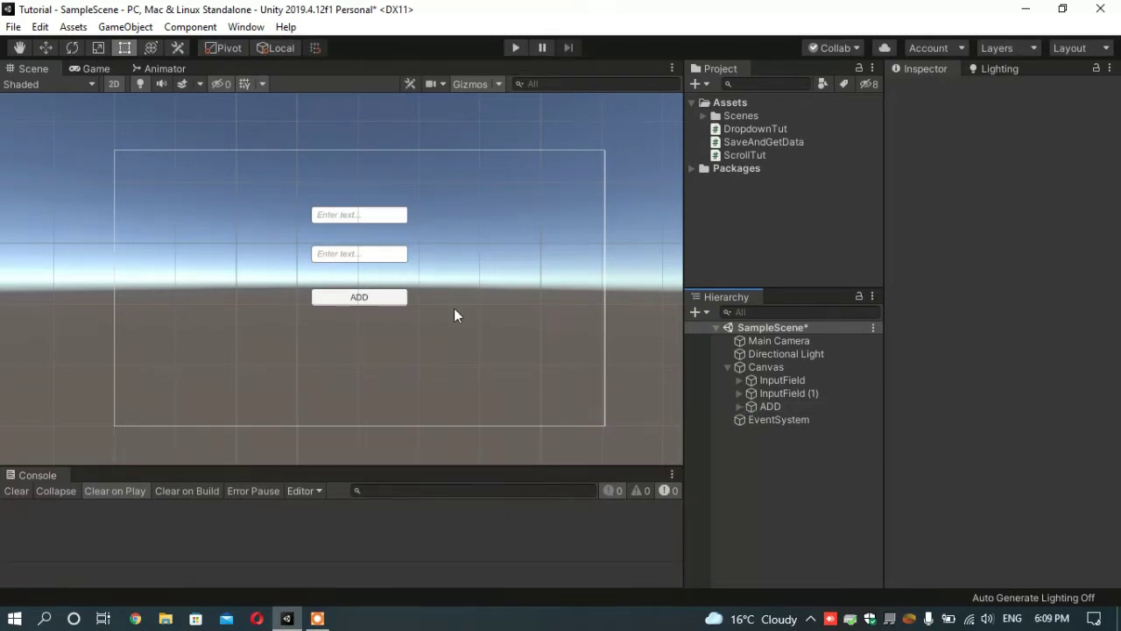
Step: Add a UI Text label reading New Text, centred below the ADD button at Pos Y -83
right_click(799, 465)
mouse_move(825, 434)
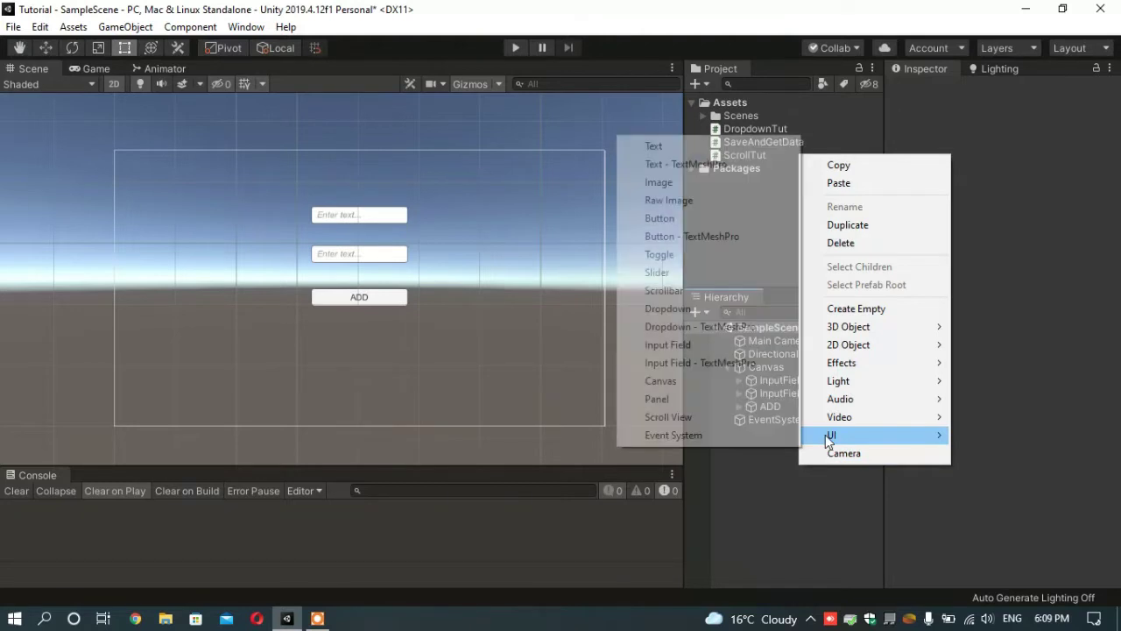
left_click(657, 147)
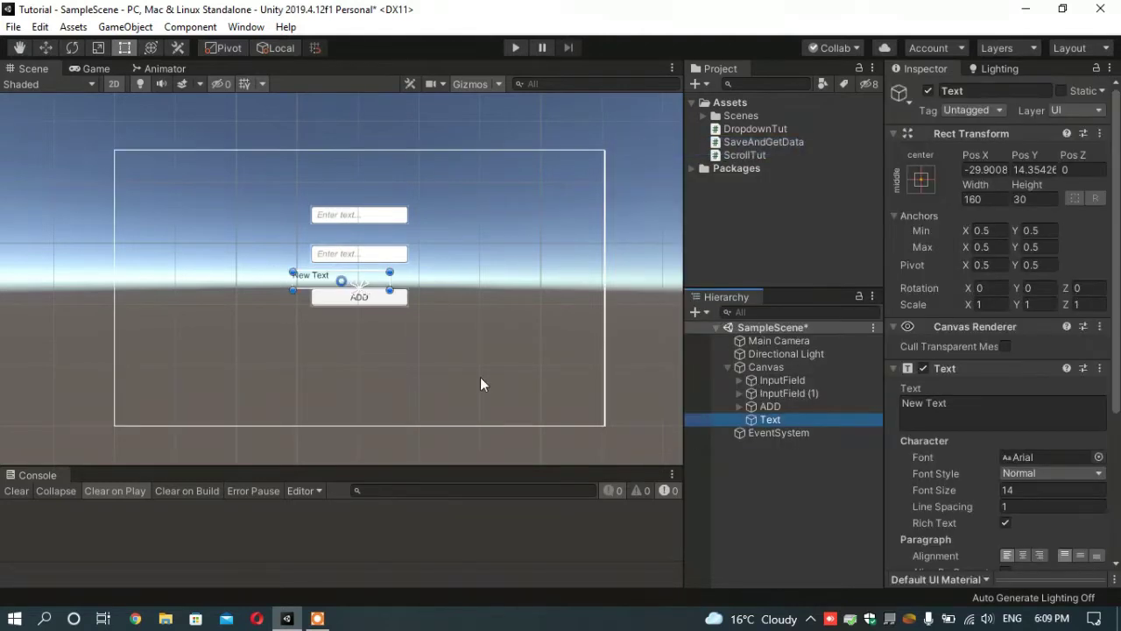
mouse_move(359, 275)
left_mouse_down()
mouse_move(518, 270)
mouse_move(388, 334)
mouse_move(338, 343)
left_mouse_up()
key("ctrl+z")
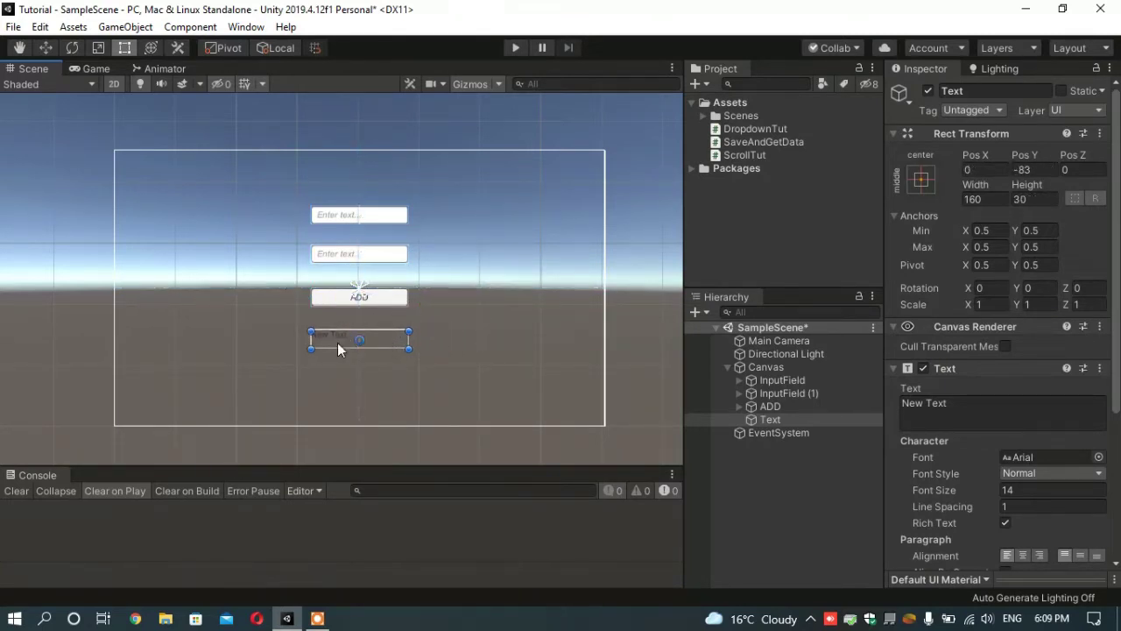
left_click(771, 421)
left_click(792, 489)
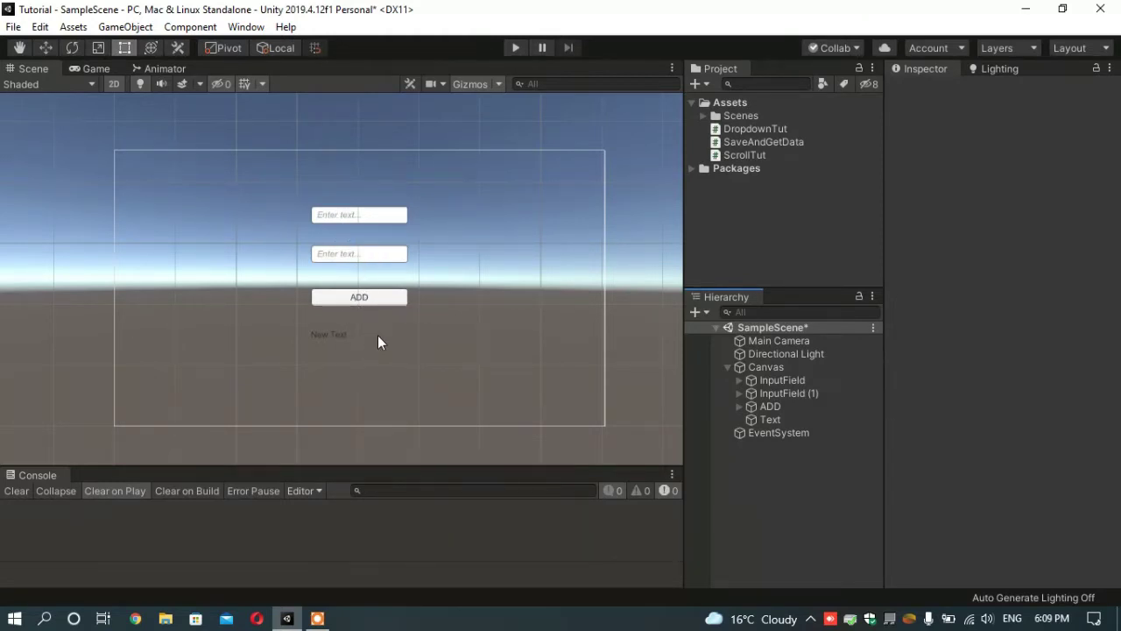
Step: Create a C# script named Addition in Assets and open it in Visual Studio
right_click(752, 191)
mouse_move(806, 199)
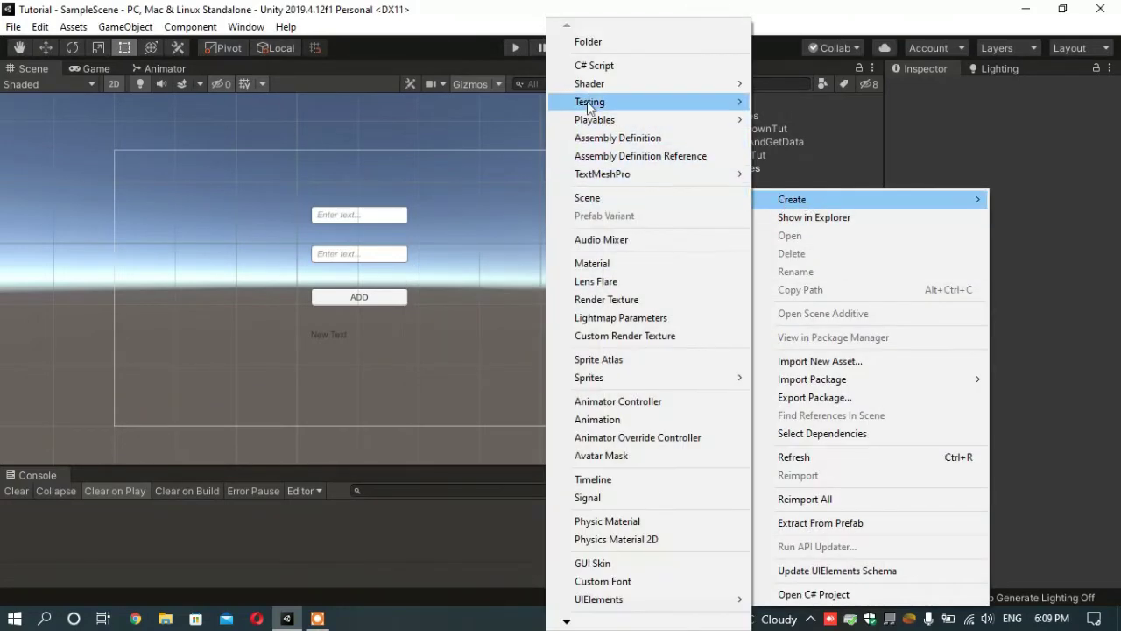
left_click(587, 66)
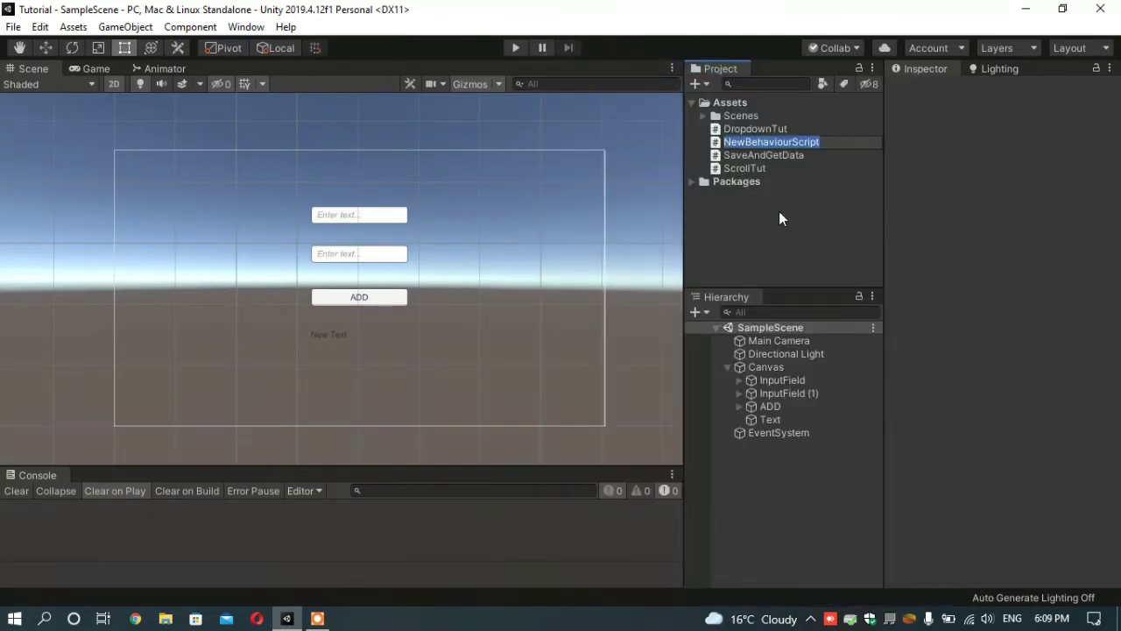
key("BackSpace")
type("A")
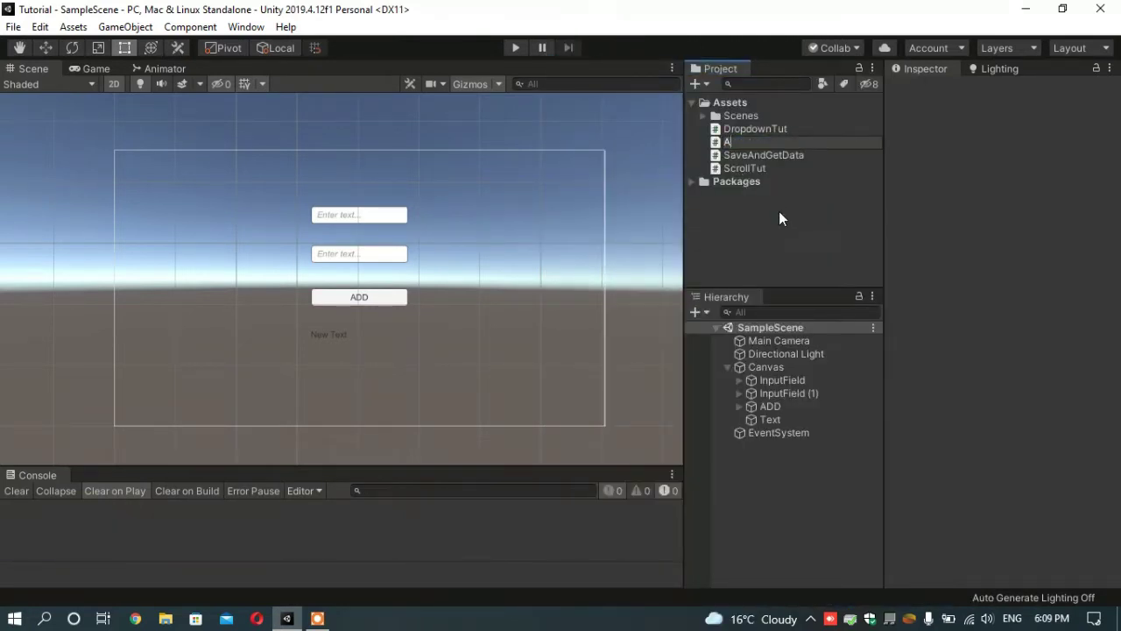
type("dd")
type("iti")
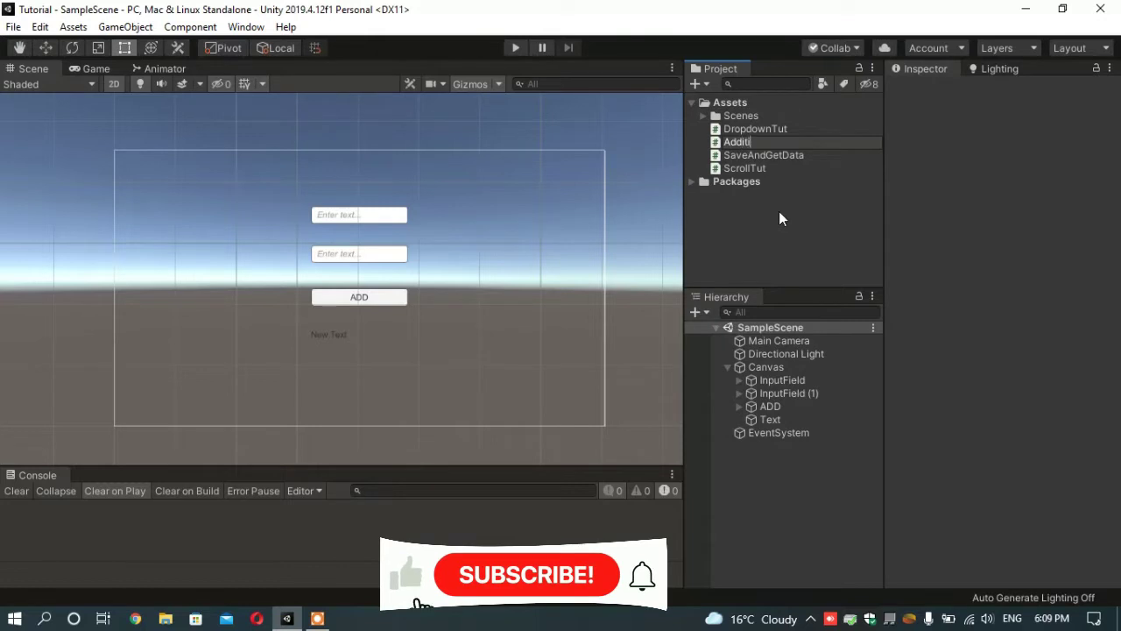
type("on")
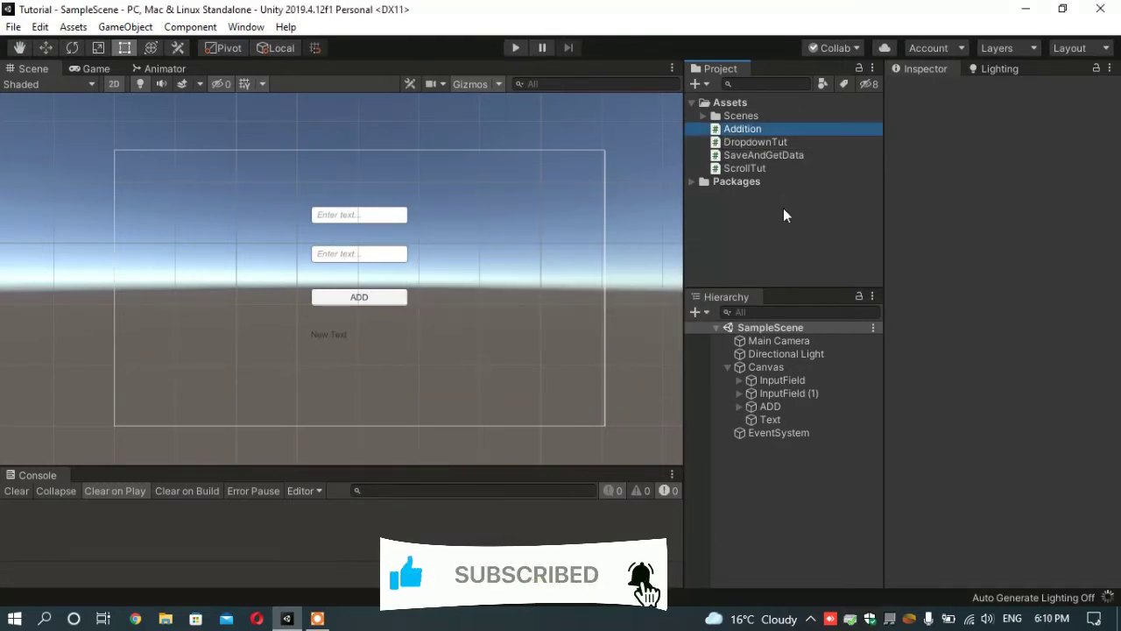
left_click(747, 131)
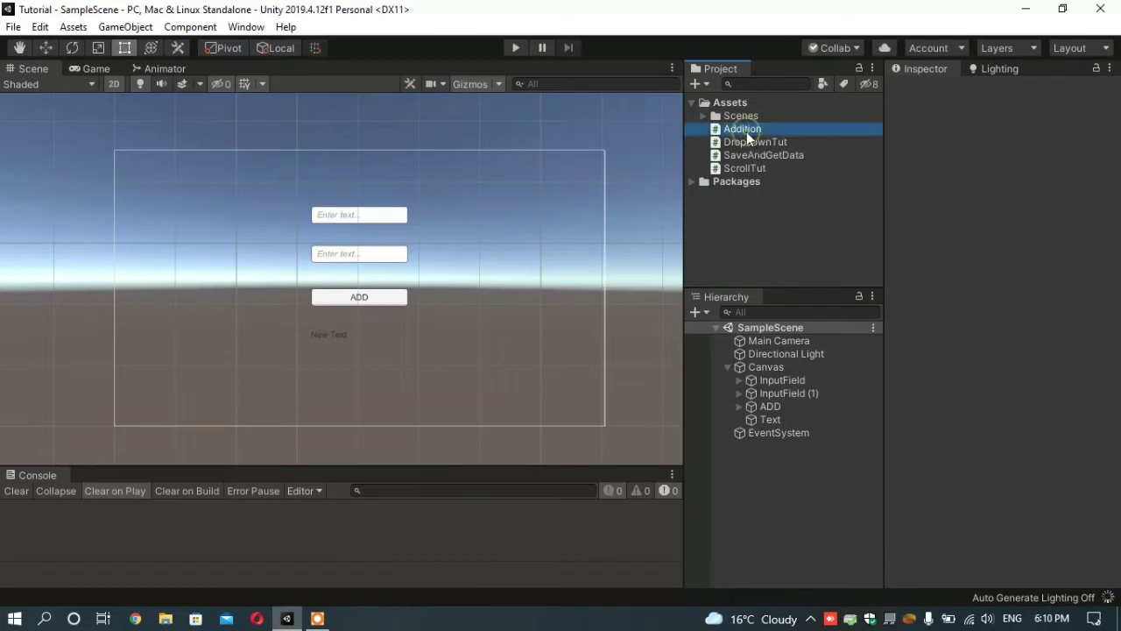
double_click(747, 132)
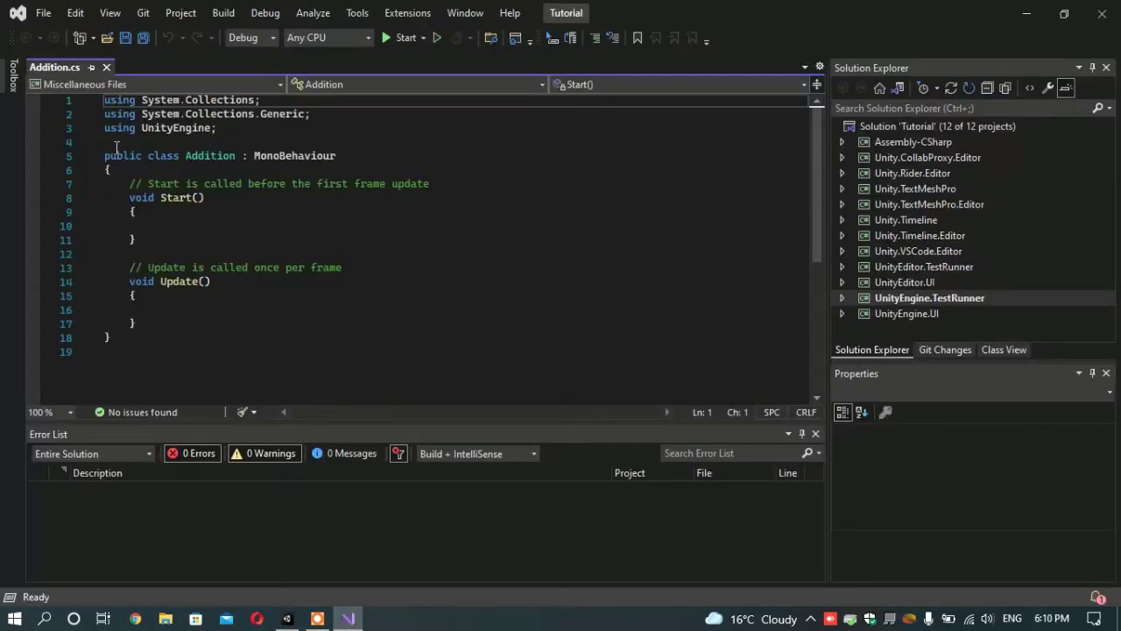
Step: Delete lines 7–17 of Addition.cs, the default Start and Update methods and their comments
left_click_drag(138, 355, 125, 201)
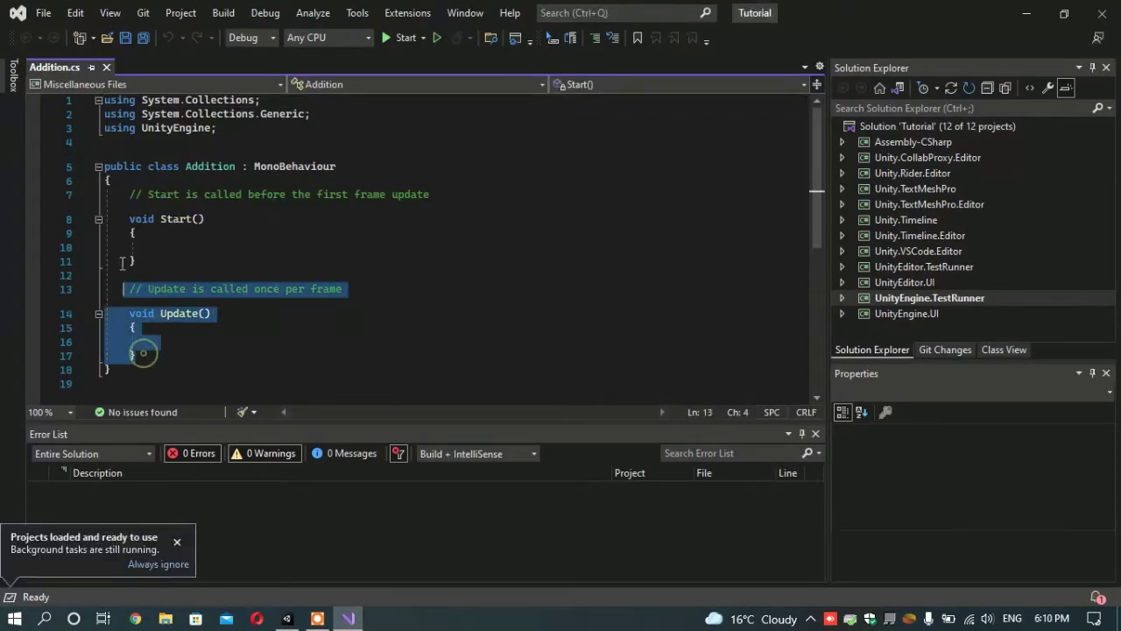
left_click(125, 201)
left_click(145, 354)
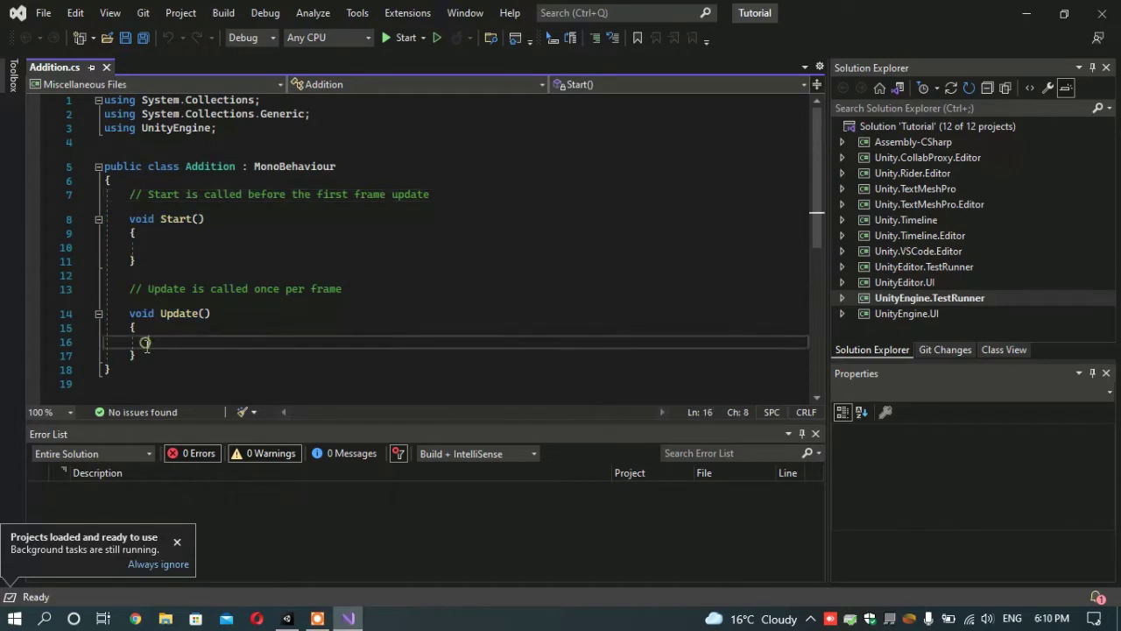
left_click_drag(129, 288, 129, 194)
left_click(136, 355)
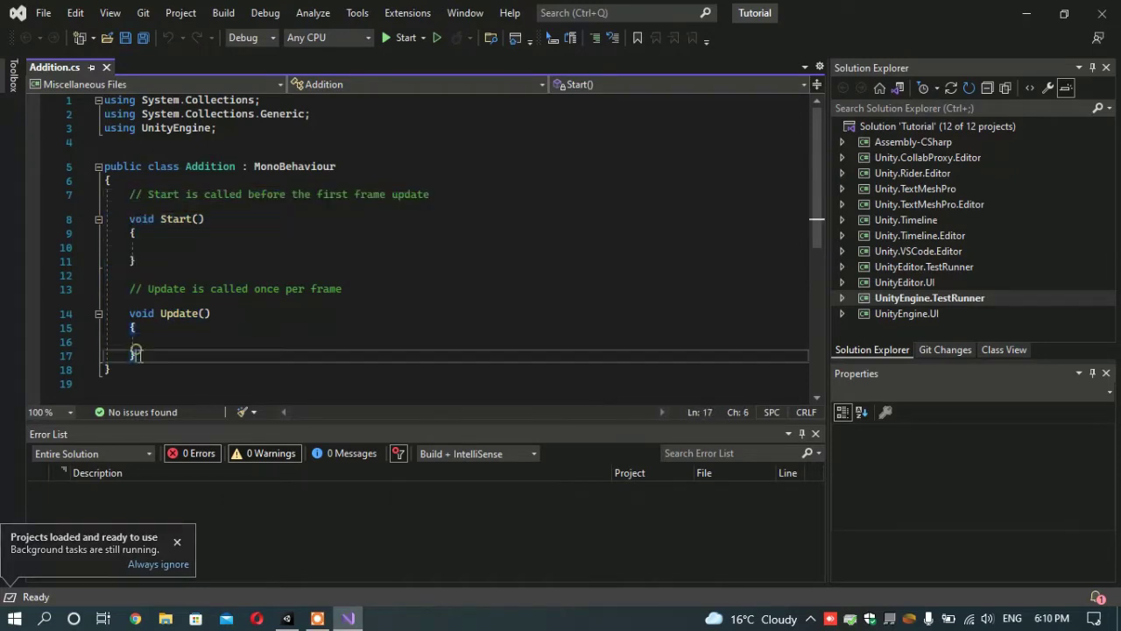
left_click_drag(142, 362, 127, 205)
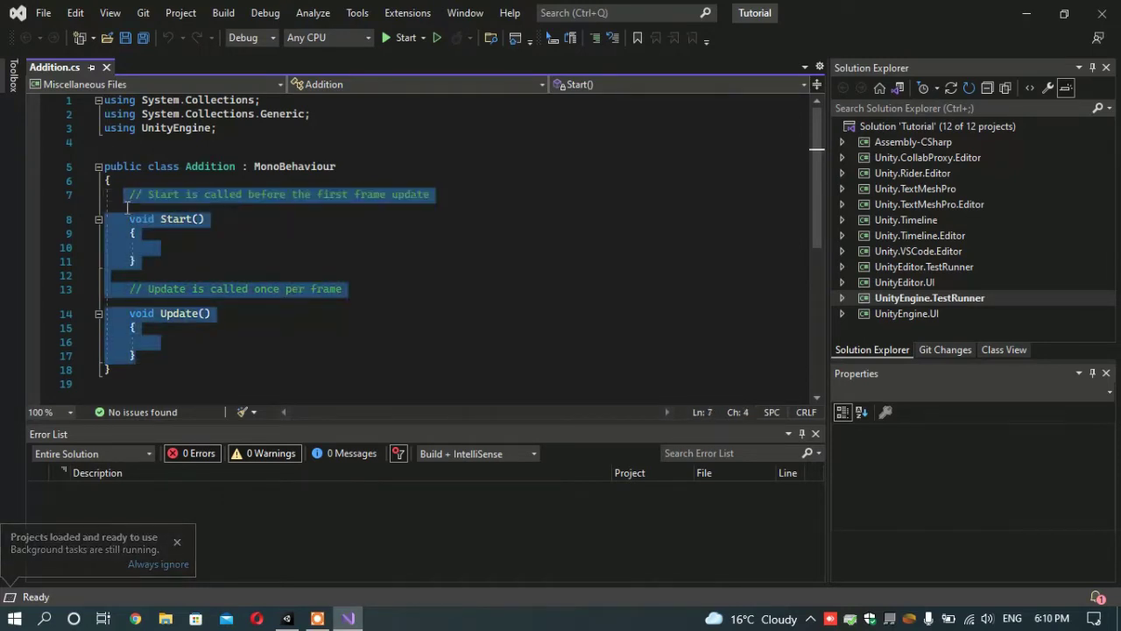
key("Delete")
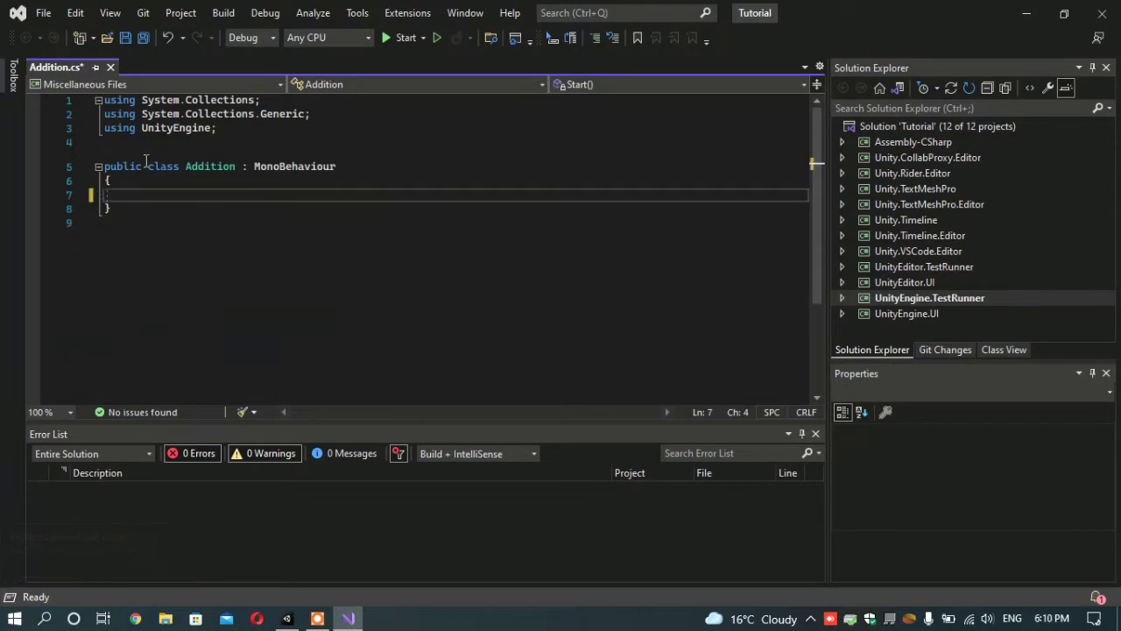
left_click(221, 127)
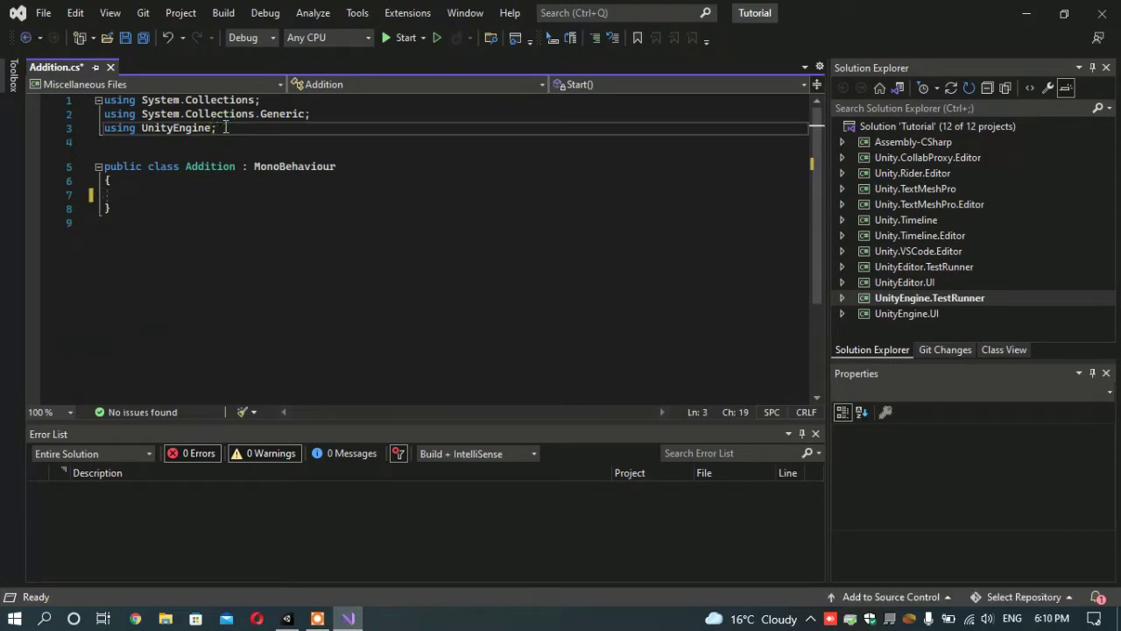
Step: Add a 'using UnityEngine.UI;' directive on line 4 of Addition.cs
key("Return")
type("us")
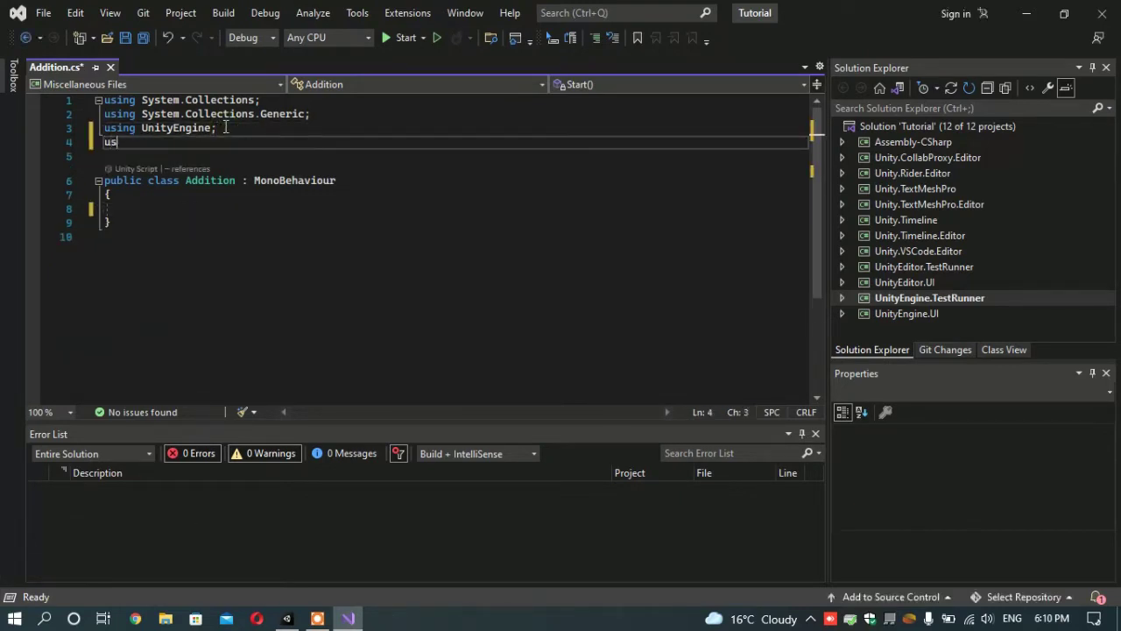
type("ing U")
type("ni")
key("Down")
key("Down")
key("Down")
key("Tab")
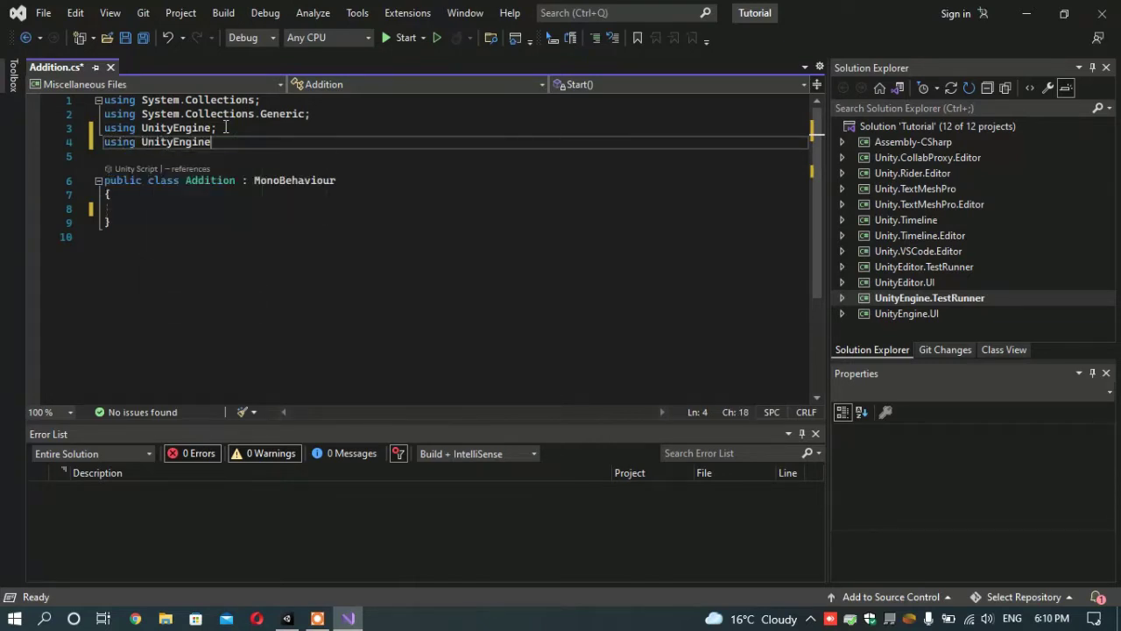
type(".UI")
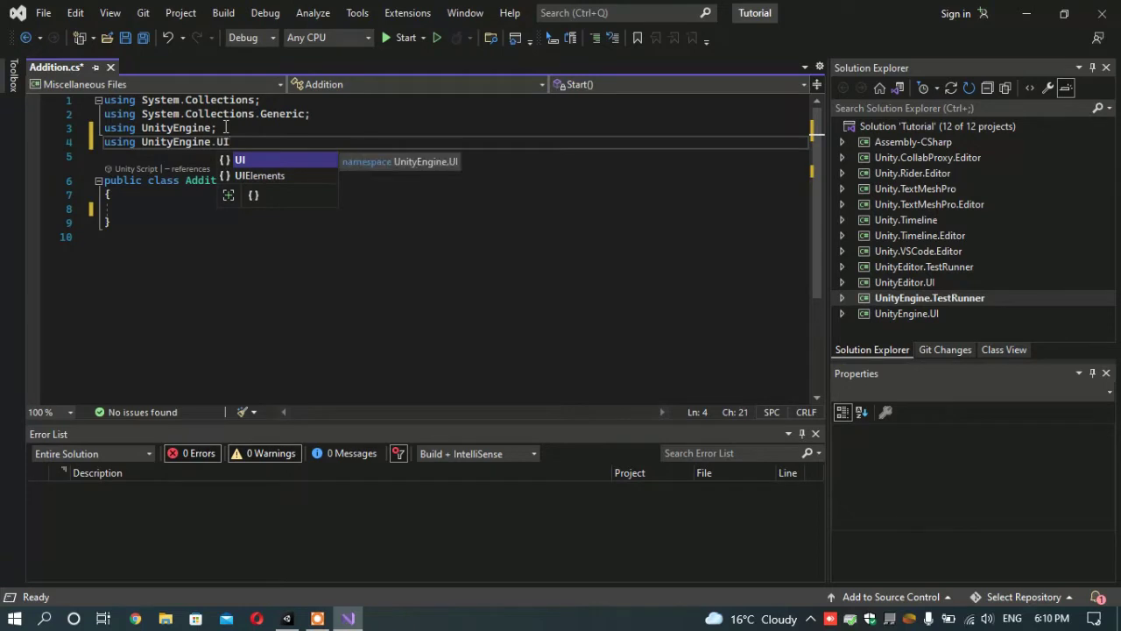
type(";")
Step: Start the class field declaration '[SerializeField] InputField field1,' on line 8
left_click(176, 209)
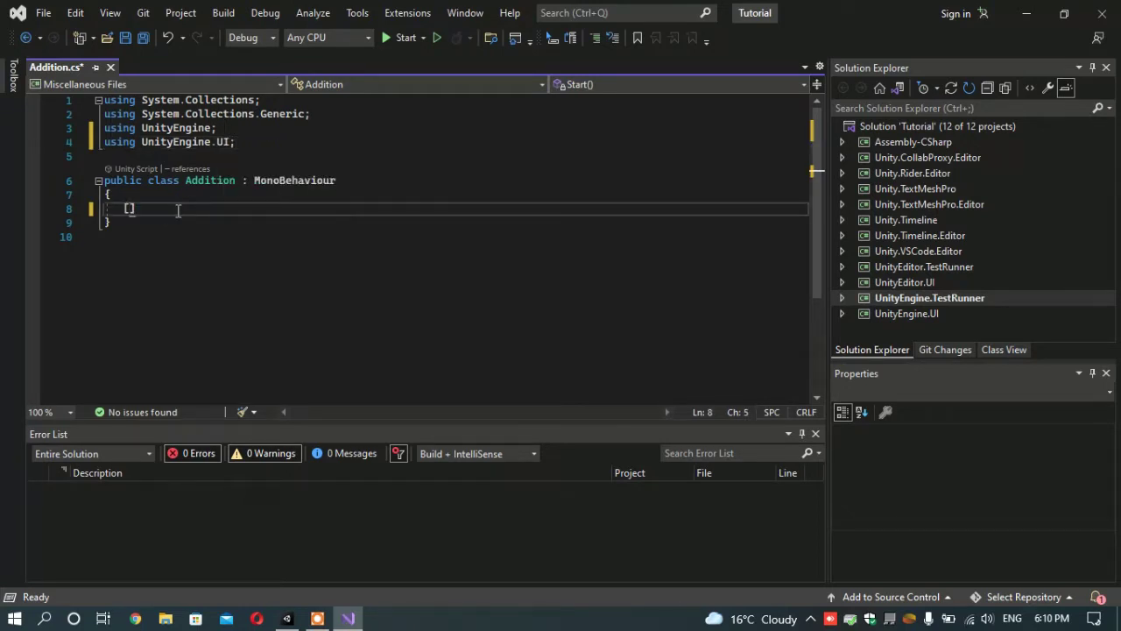
type("Seri")
key("Tab")
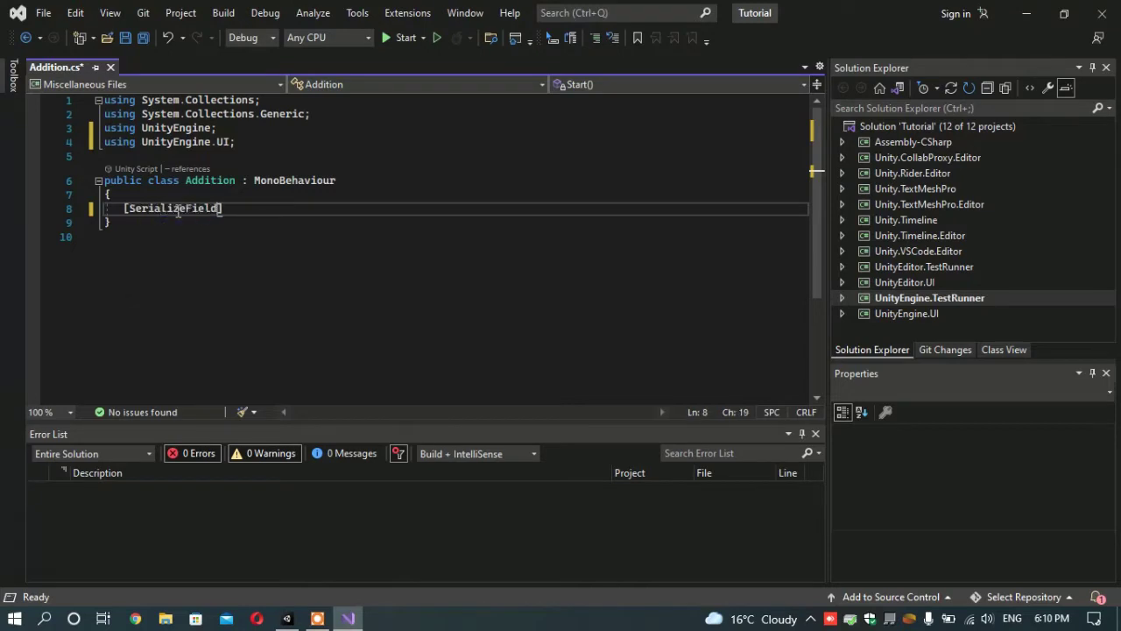
type("]")
type("Inpu")
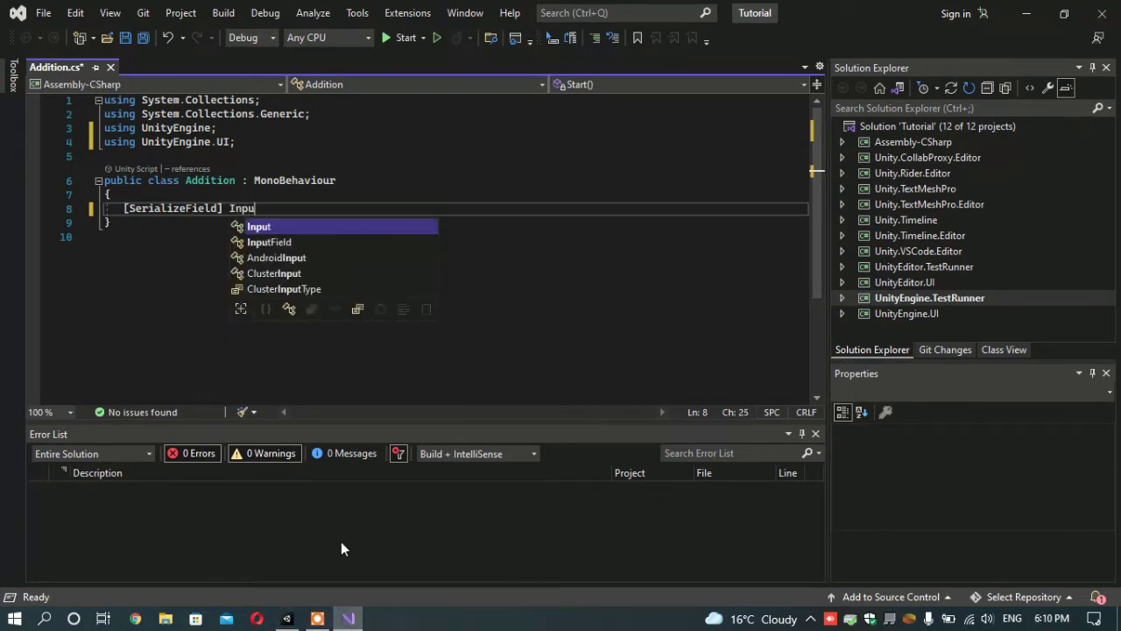
type("tField")
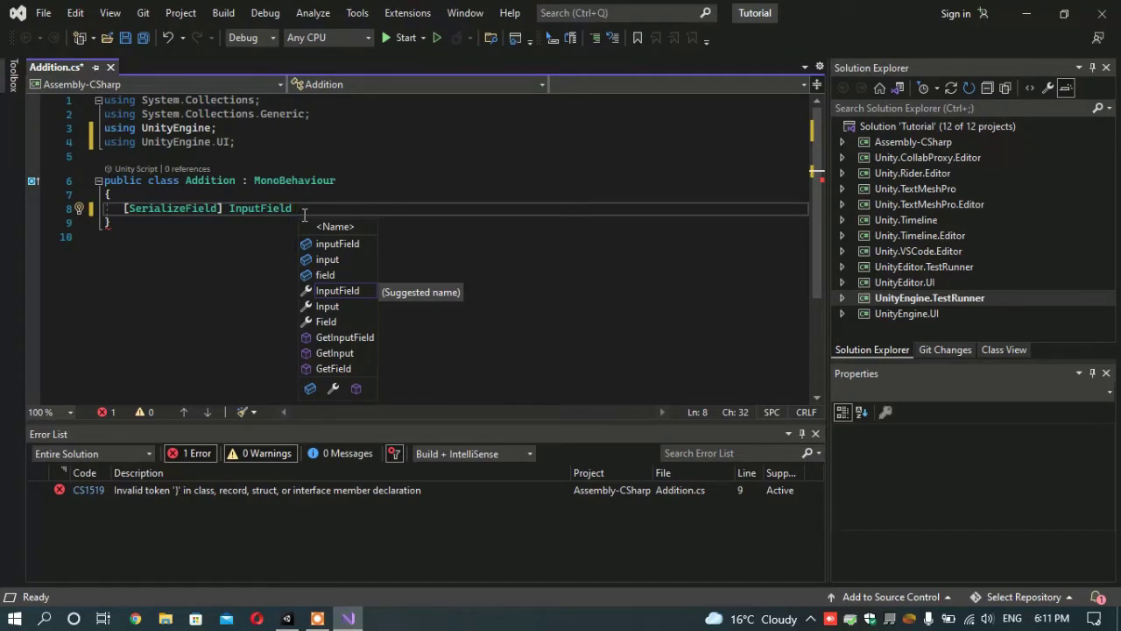
type("f")
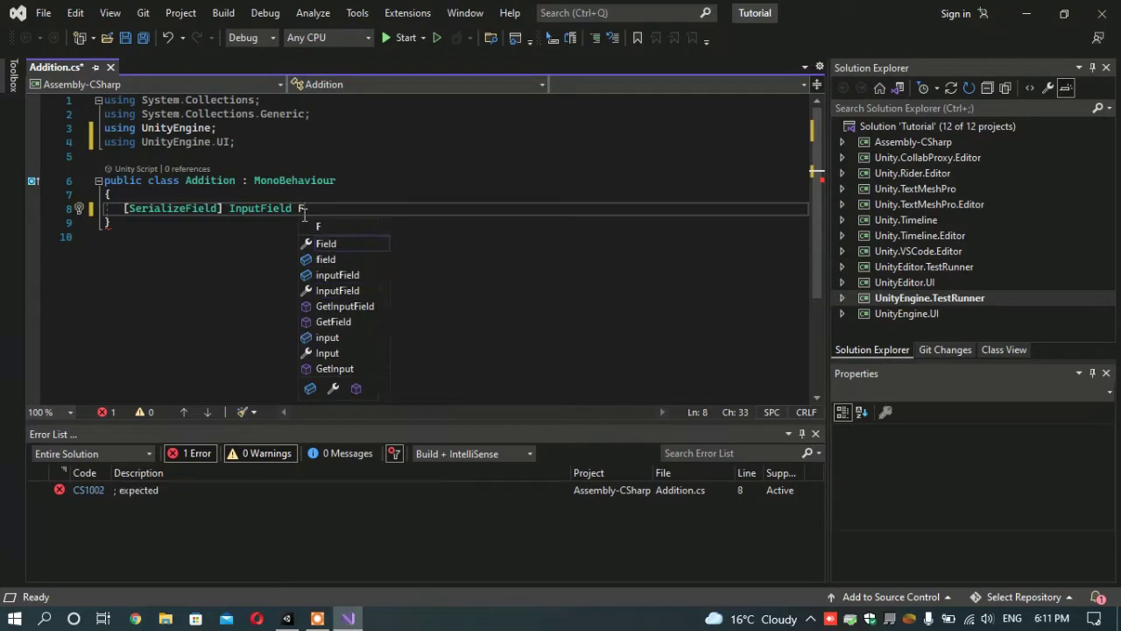
type("ield")
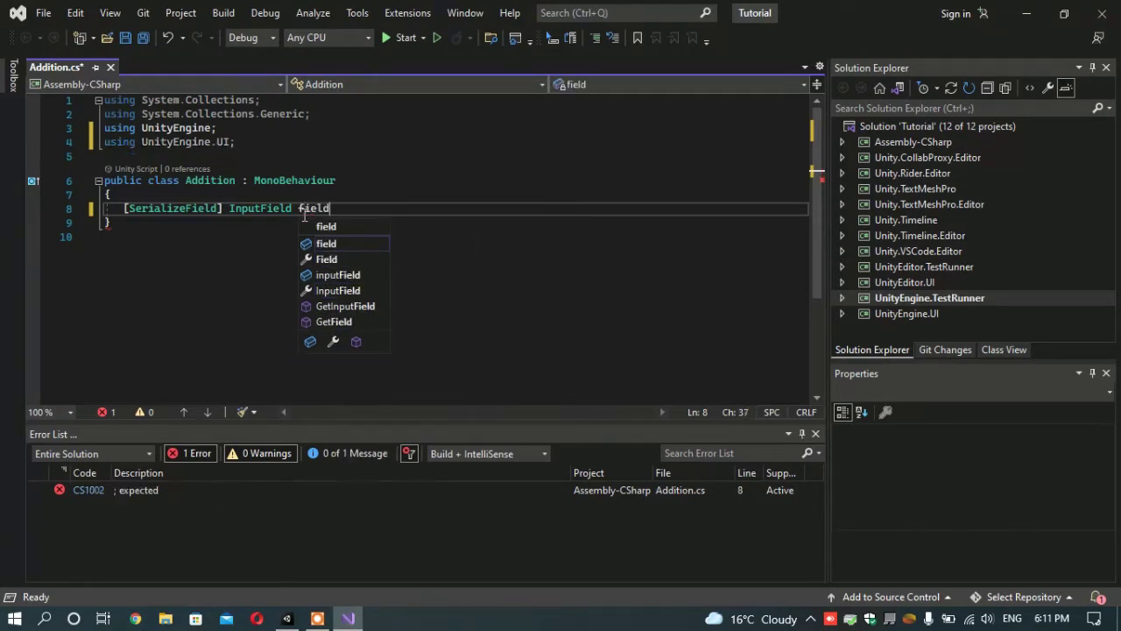
type("1,")
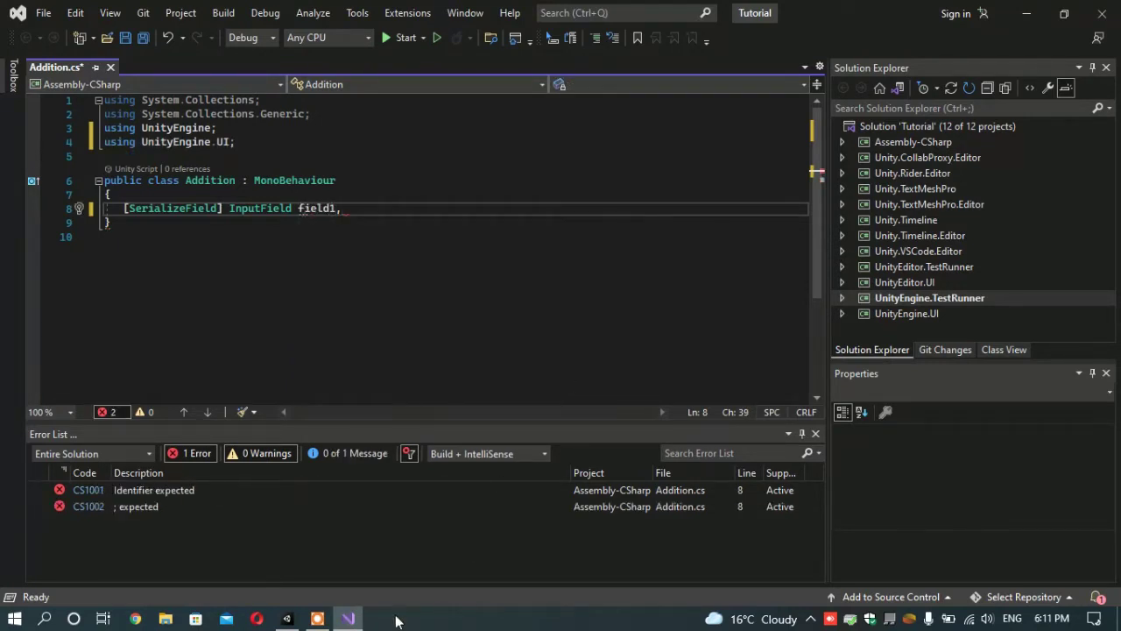
Step: Complete the declaration as 'InputField field1, field2;'
left_click(350, 619)
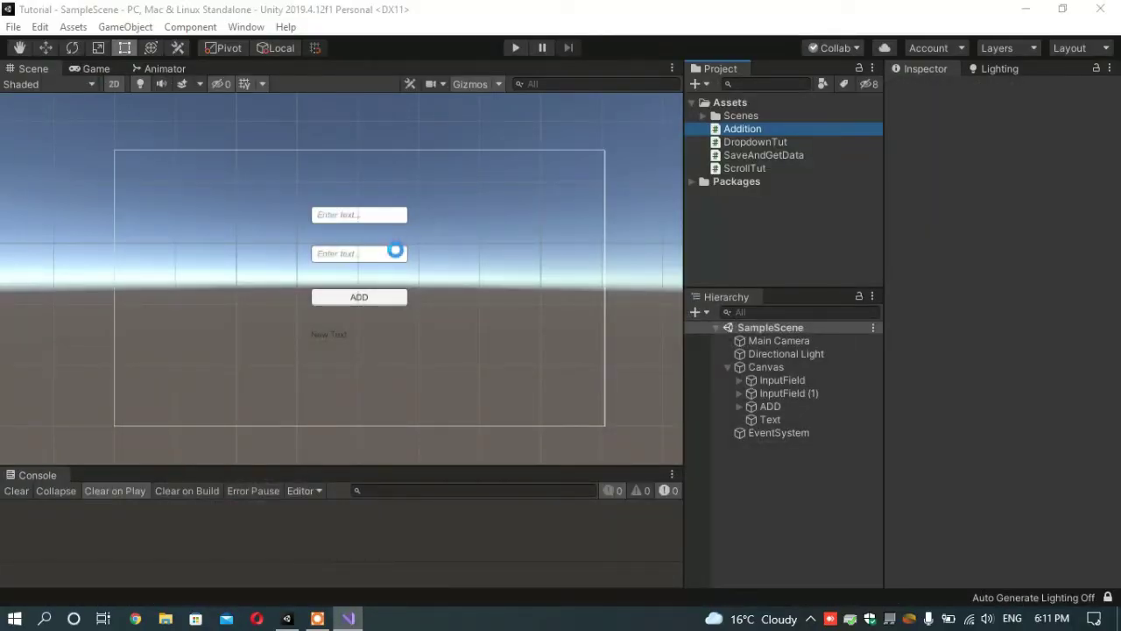
left_click(348, 619)
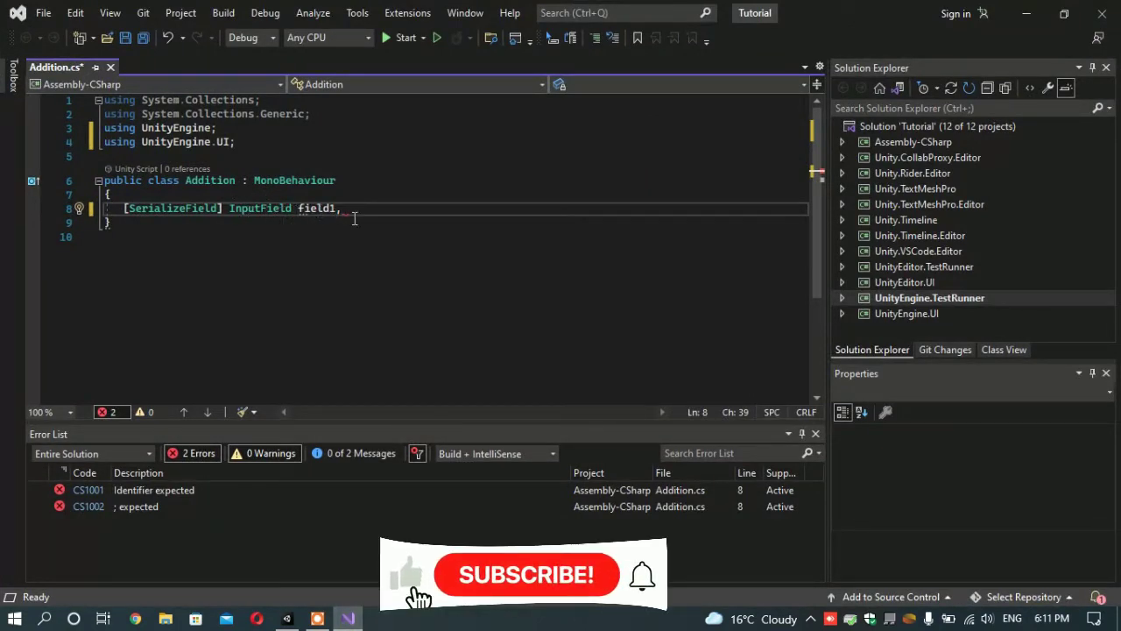
type("fiel")
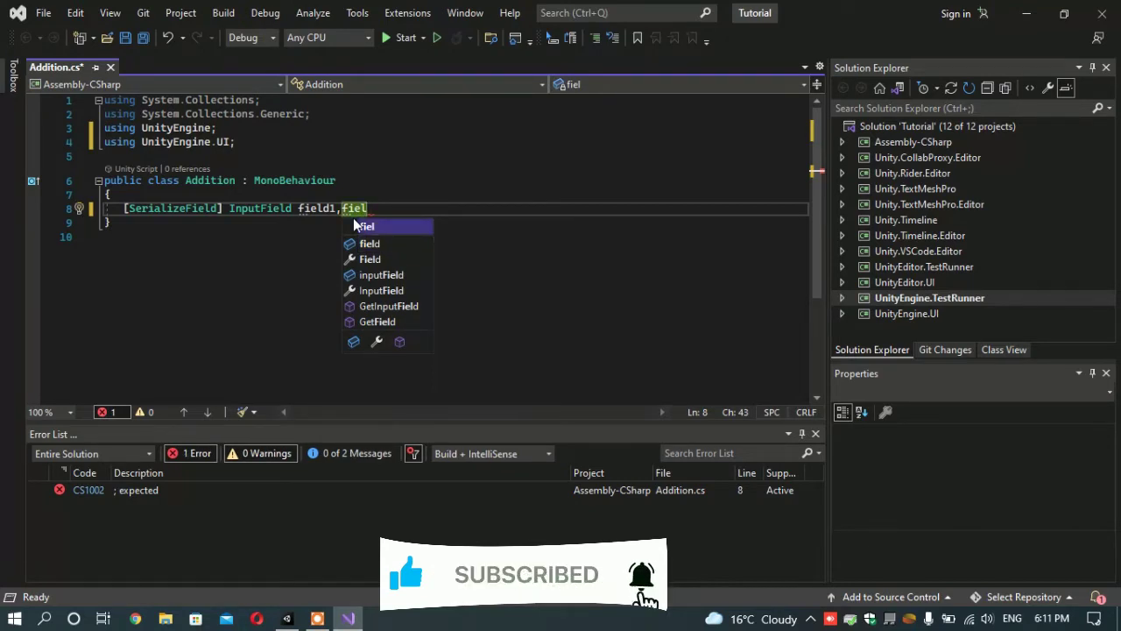
key("BackSpace")
key("BackSpace")
key("BackSpace")
key("BackSpace")
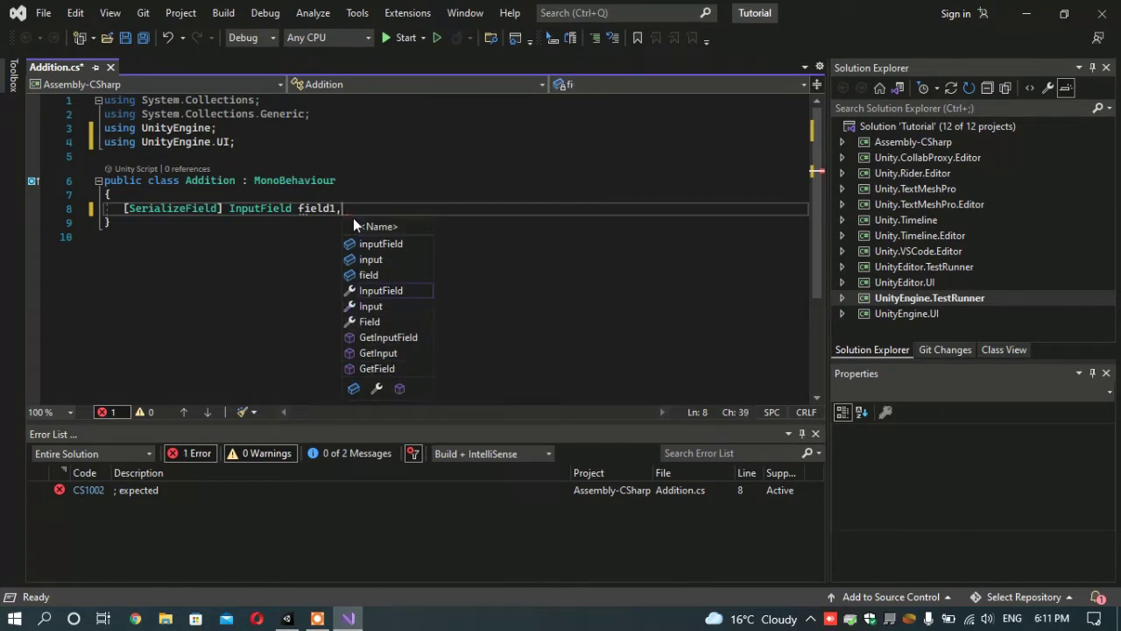
type("field")
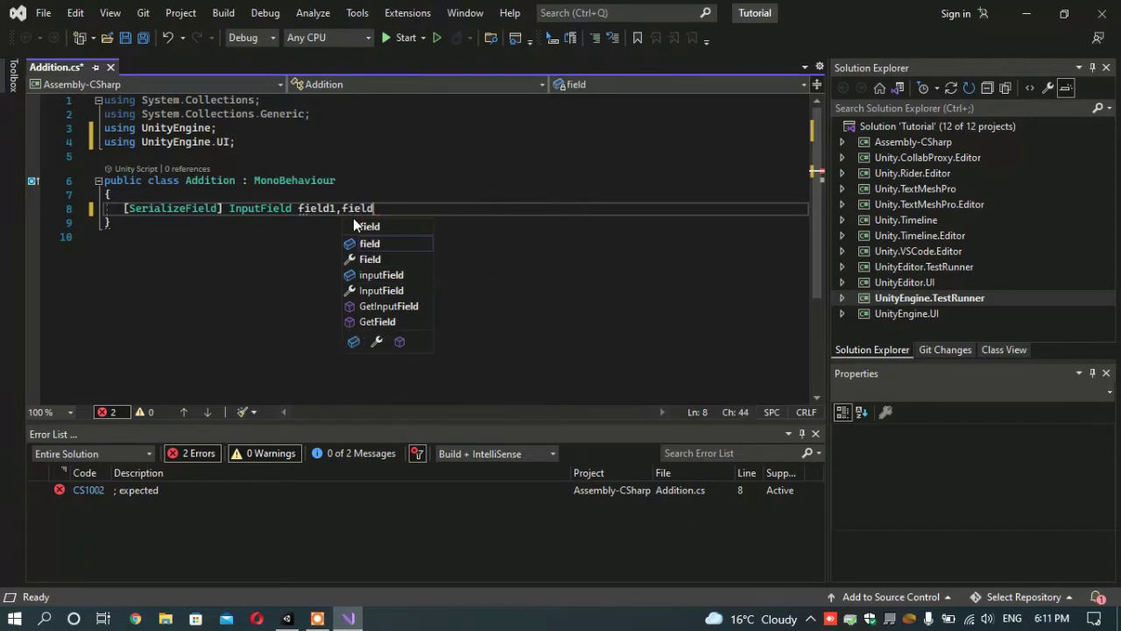
type("2;")
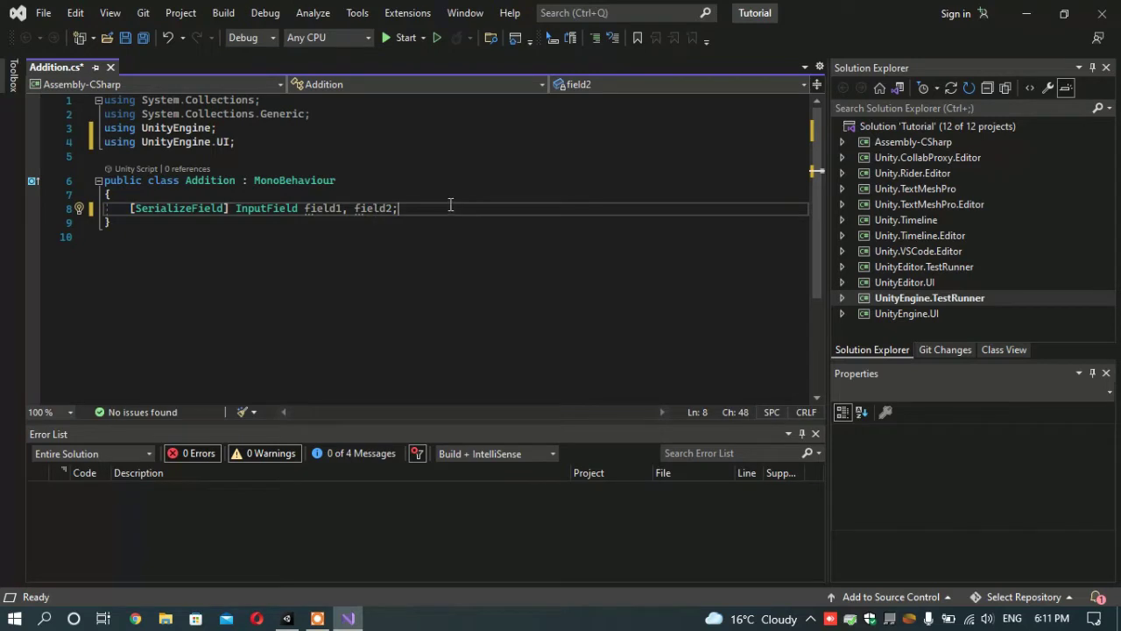
Step: Declare '[SerializeField] Text textView;' on line 9, followed by two blank lines
key("Return")
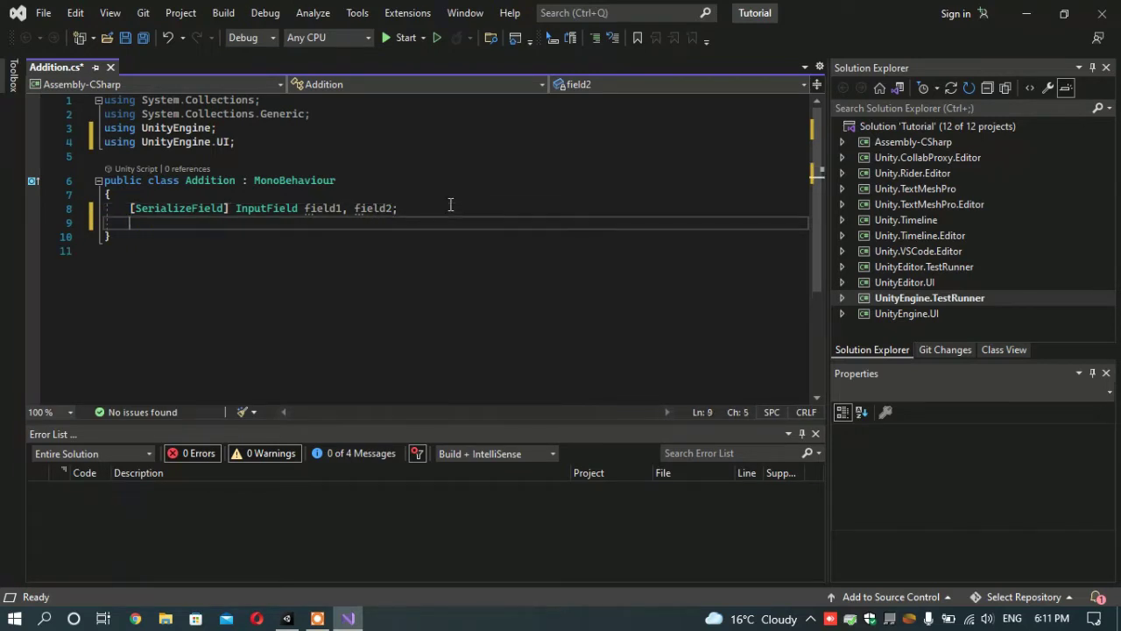
type("[")
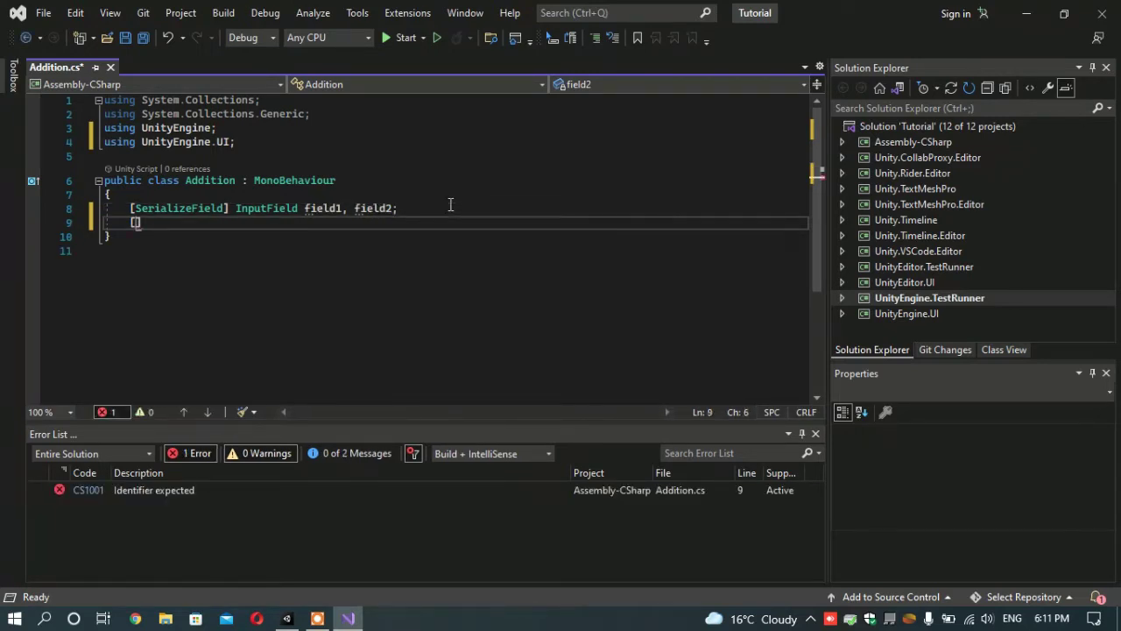
type("seri")
key("Tab")
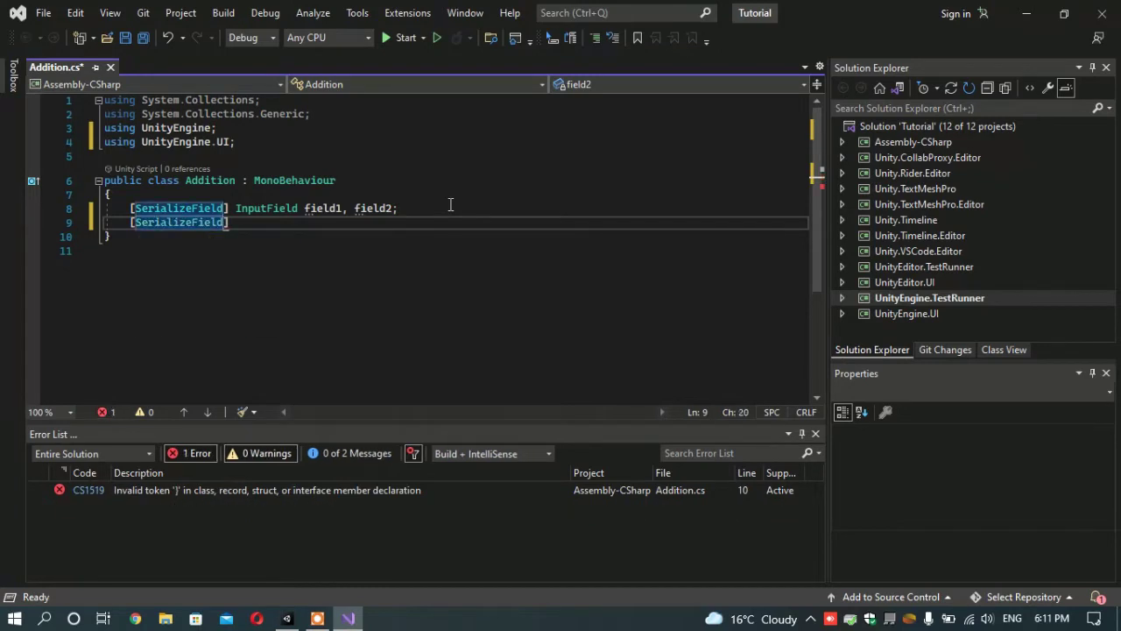
type("] Te")
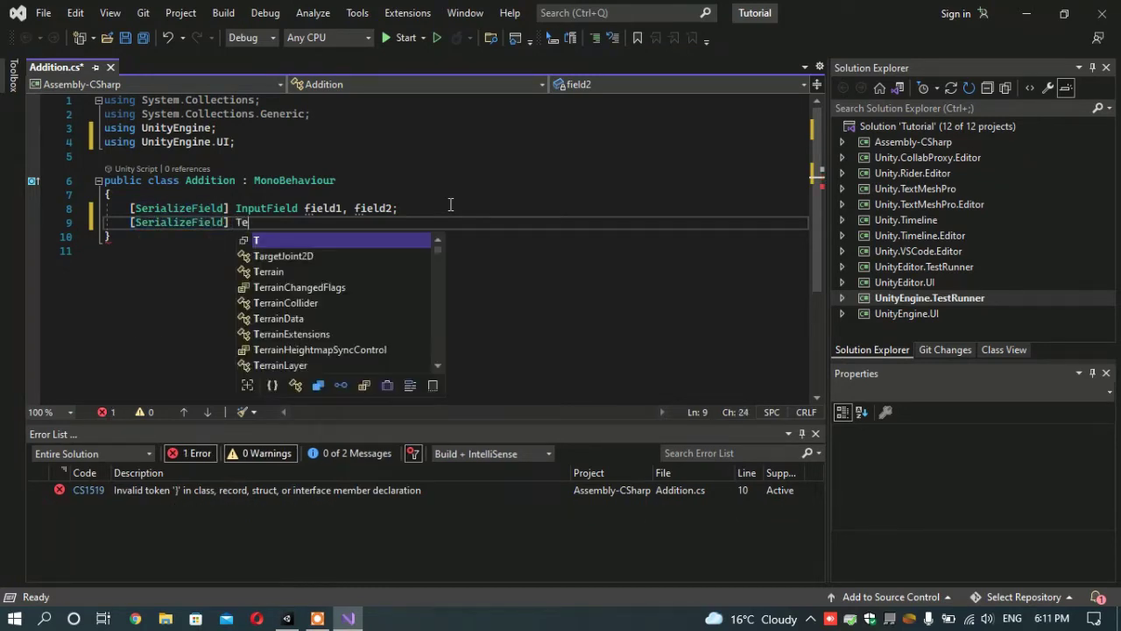
type("xt")
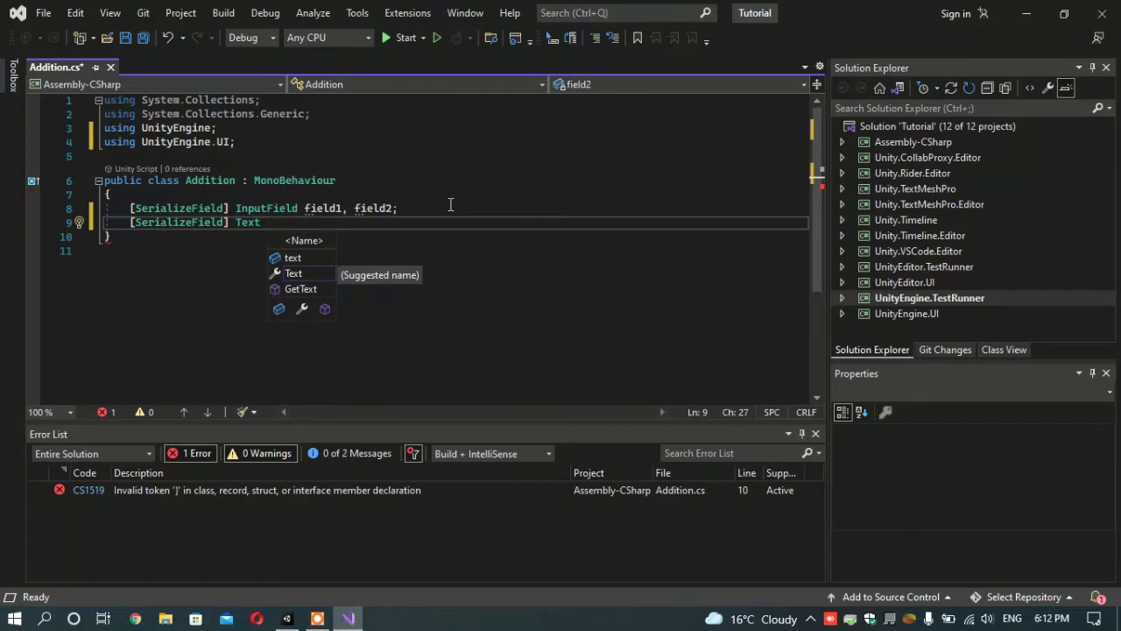
type("text")
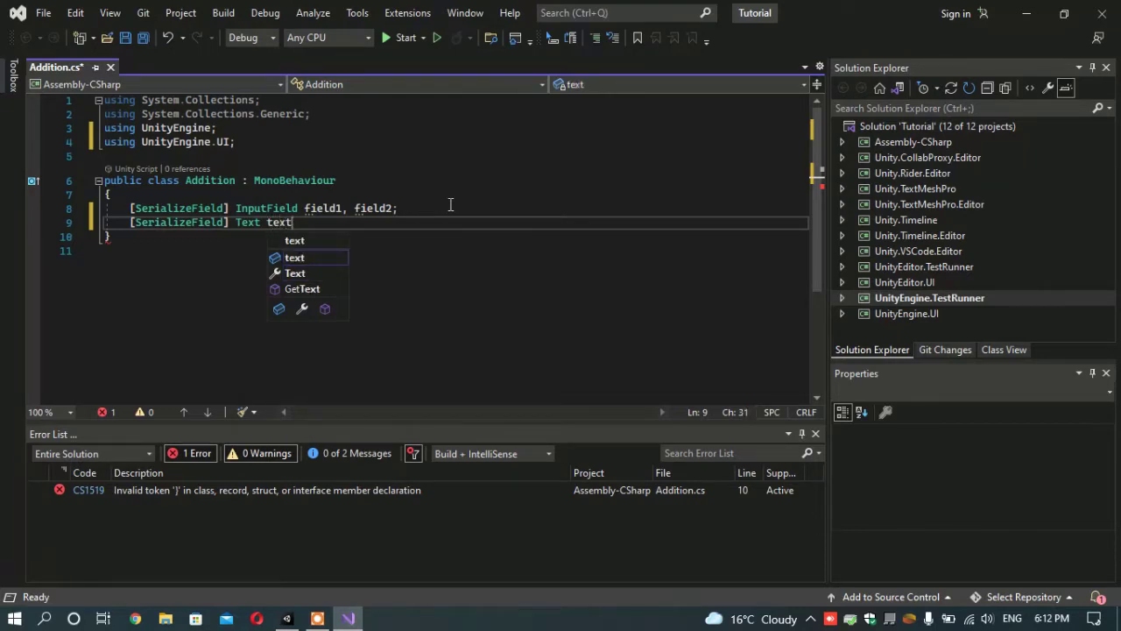
type("View")
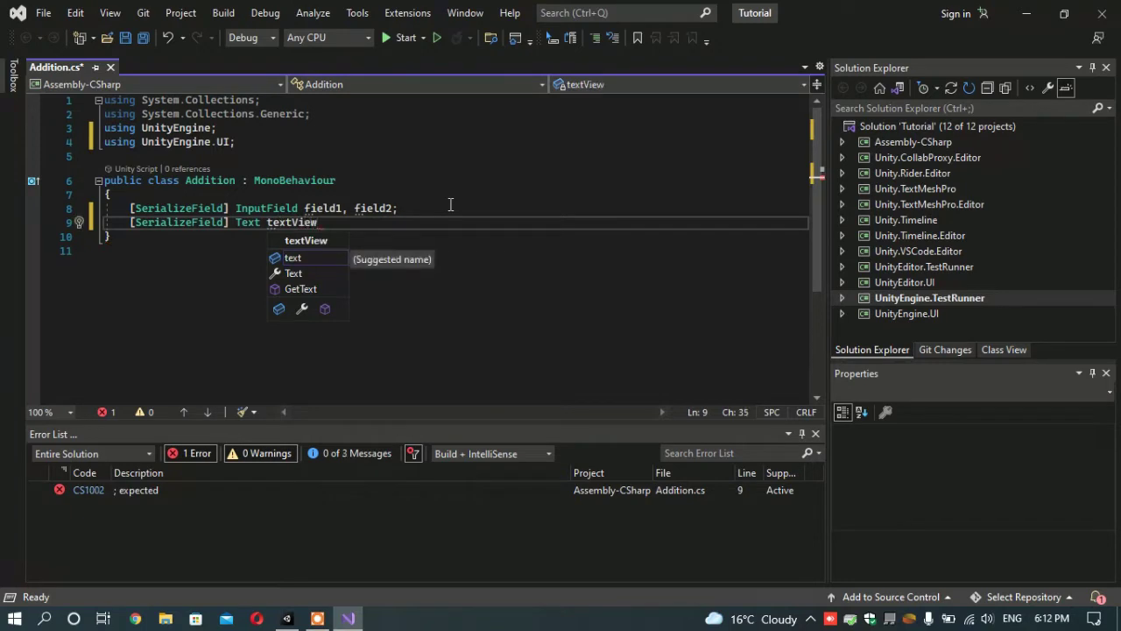
type(";")
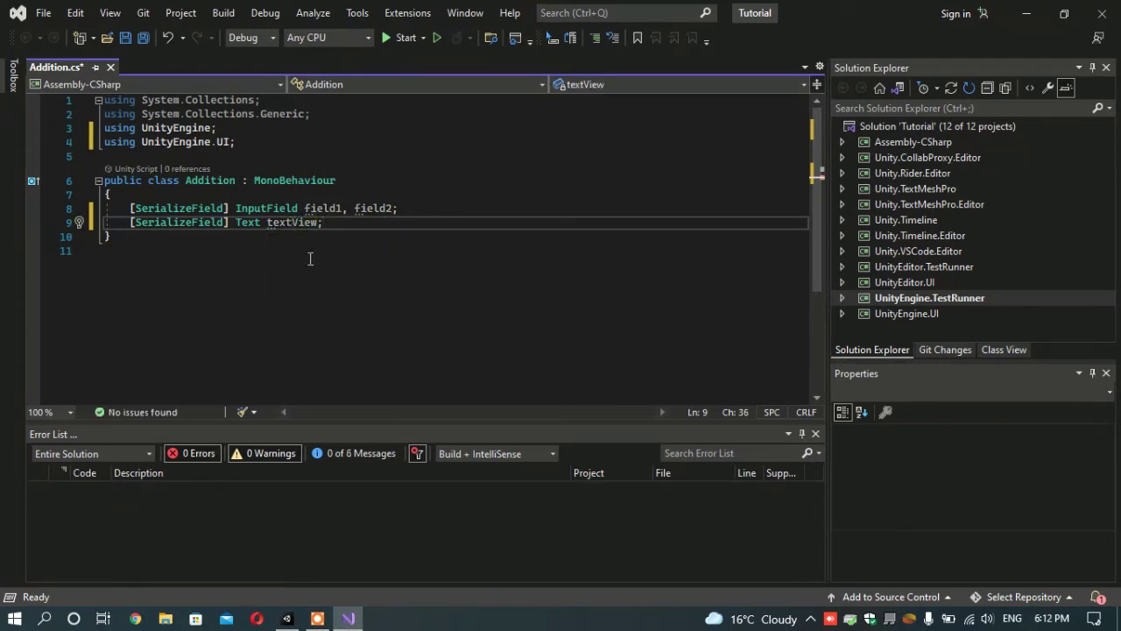
key("Return")
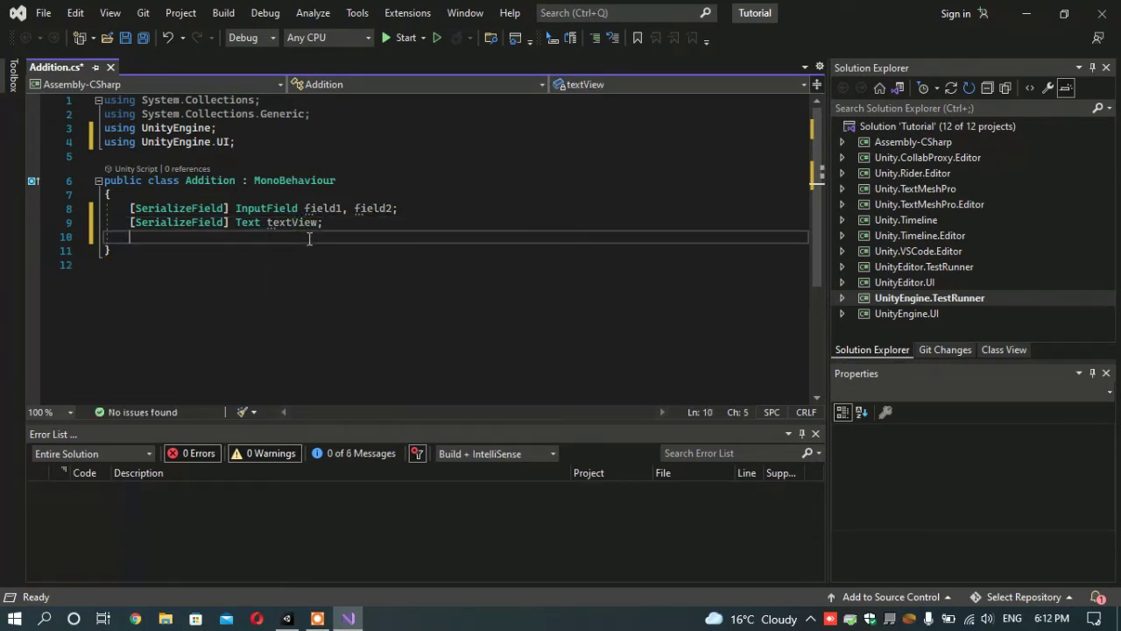
key("Return")
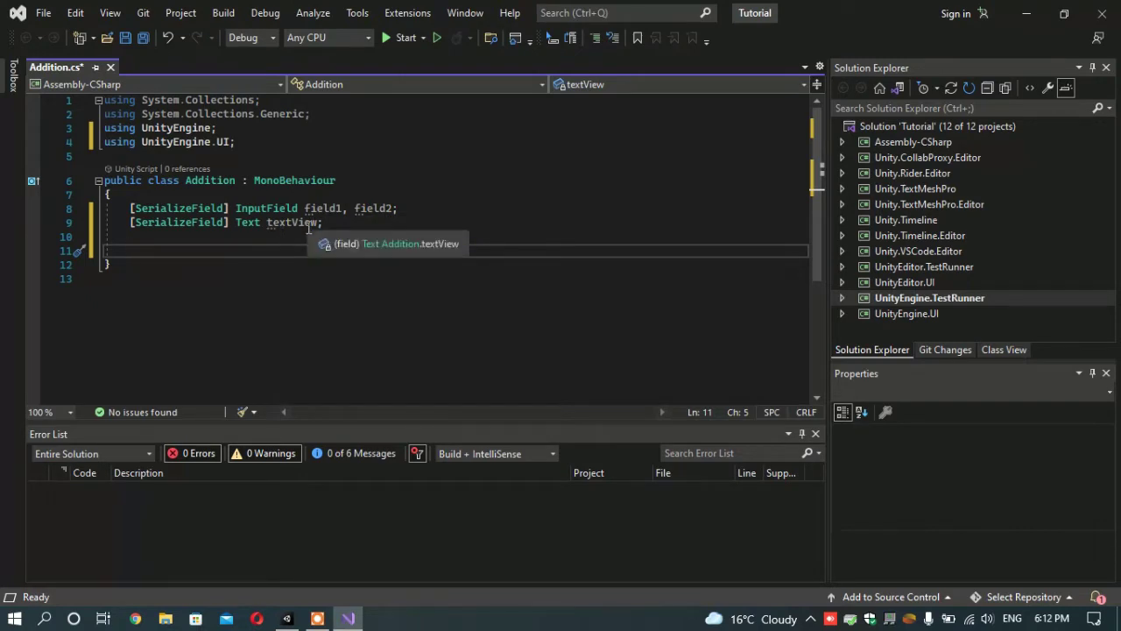
Step: Add an empty public void Add() method with an open body below the fields
type("public ")
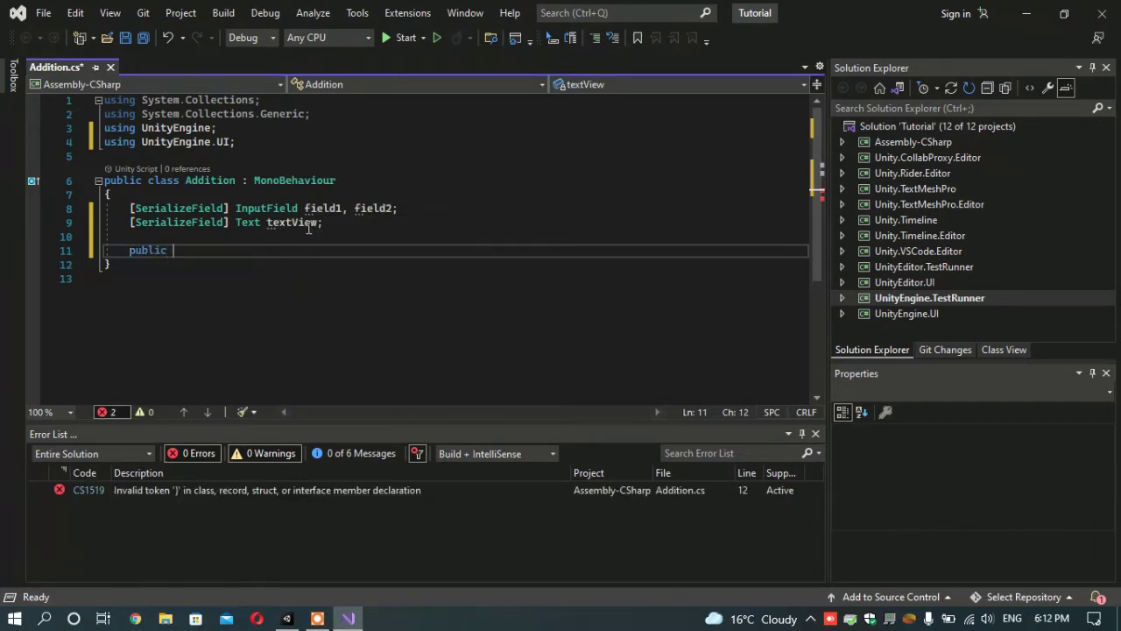
type("void A")
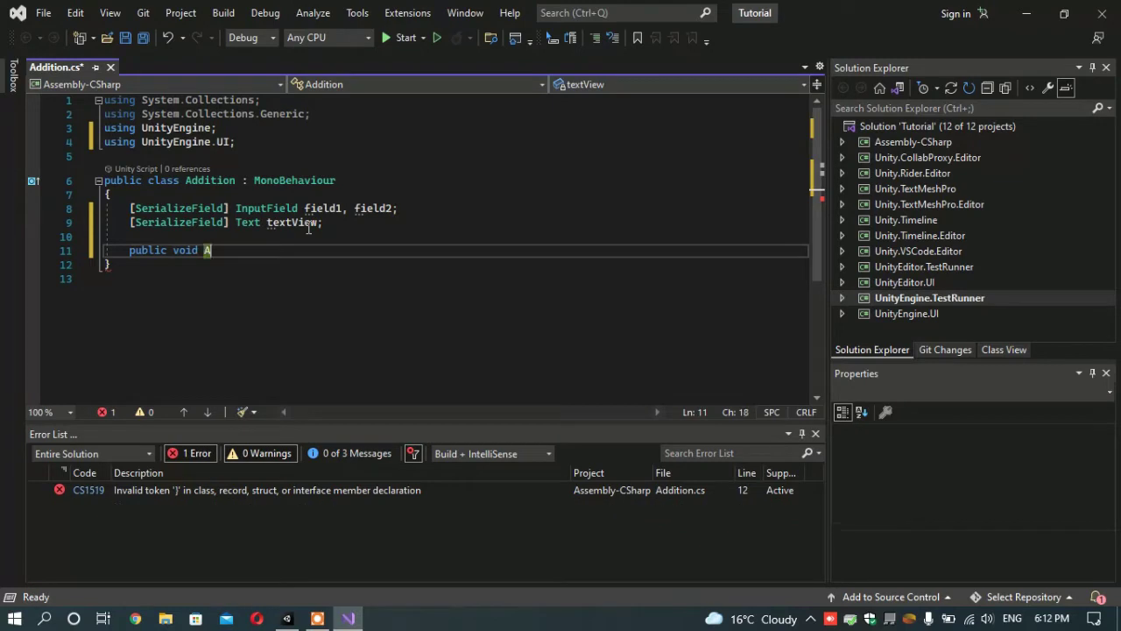
type("dd(")
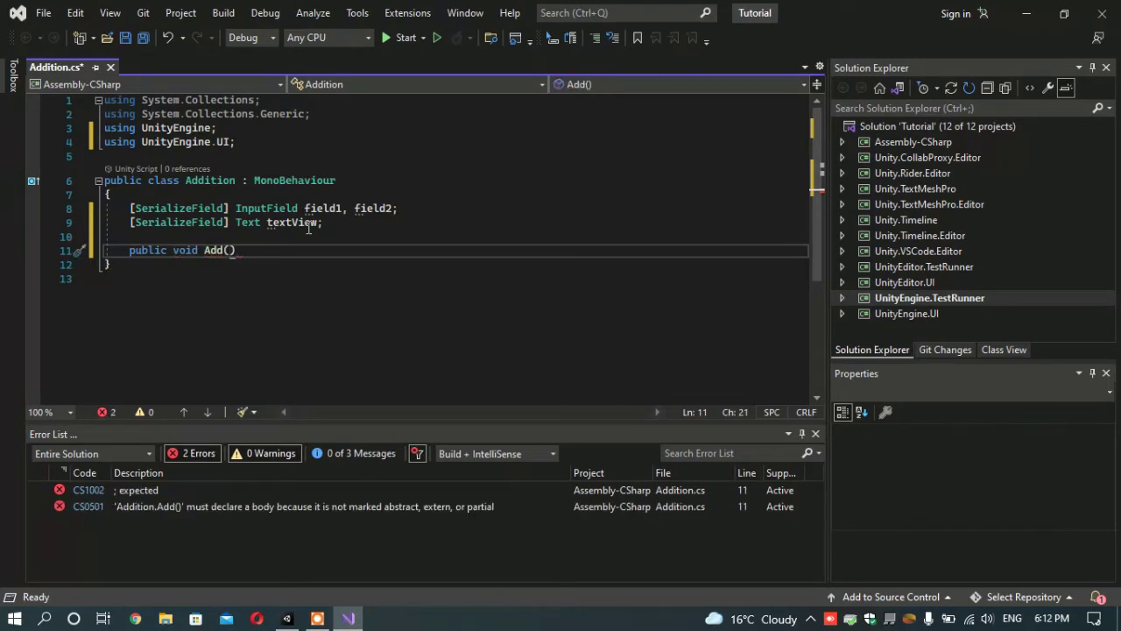
type(")")
key("Return")
type("{")
key("Return")
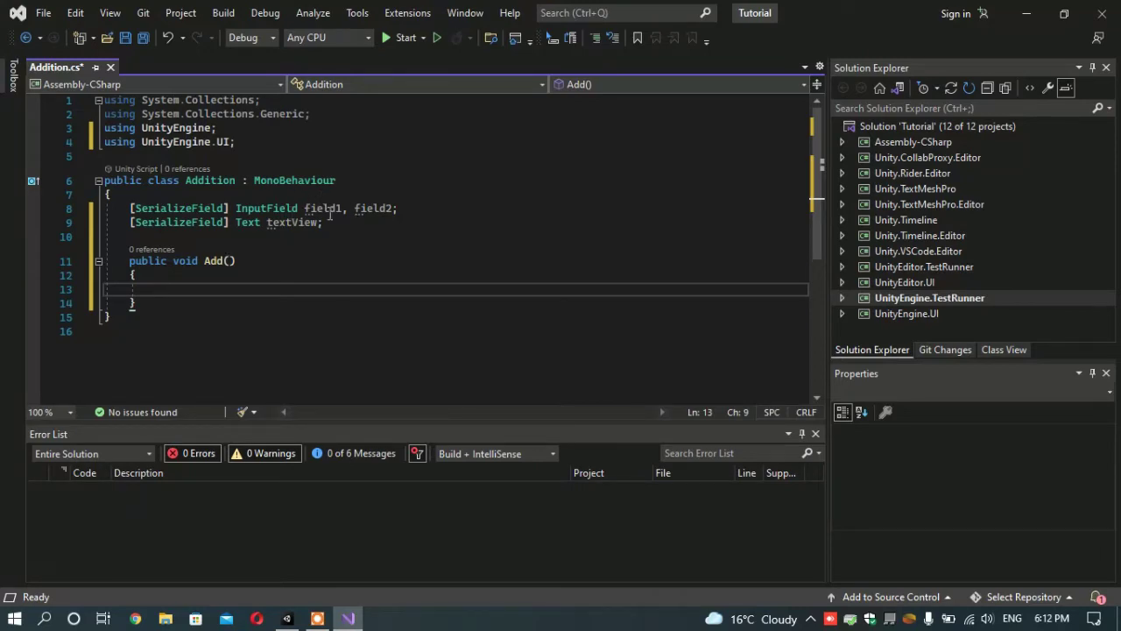
left_click(347, 618)
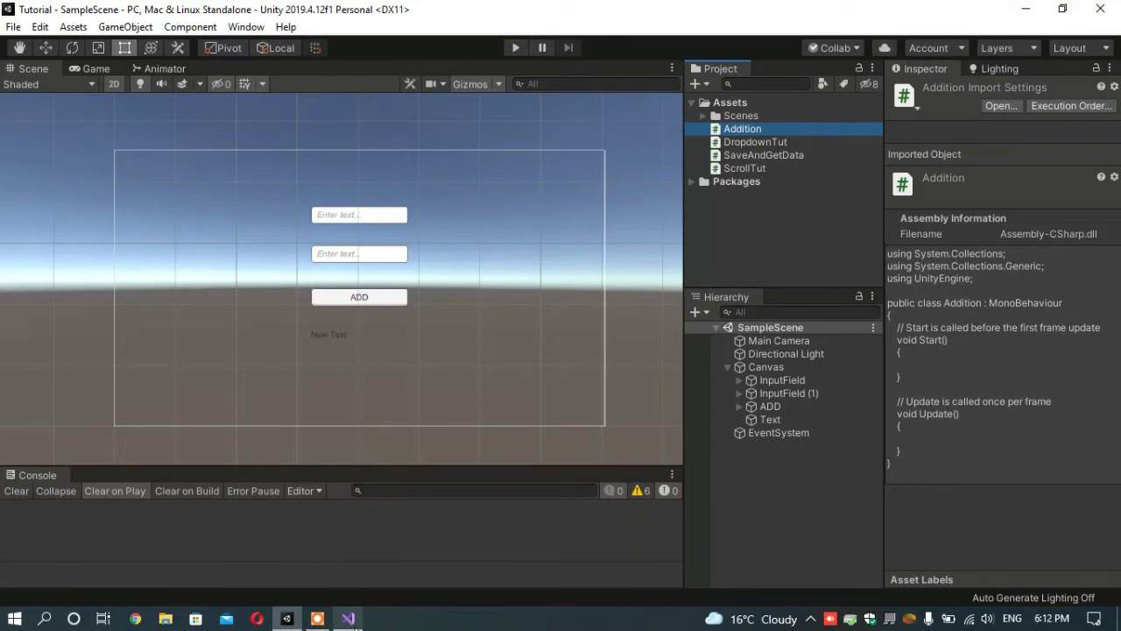
left_click(350, 619)
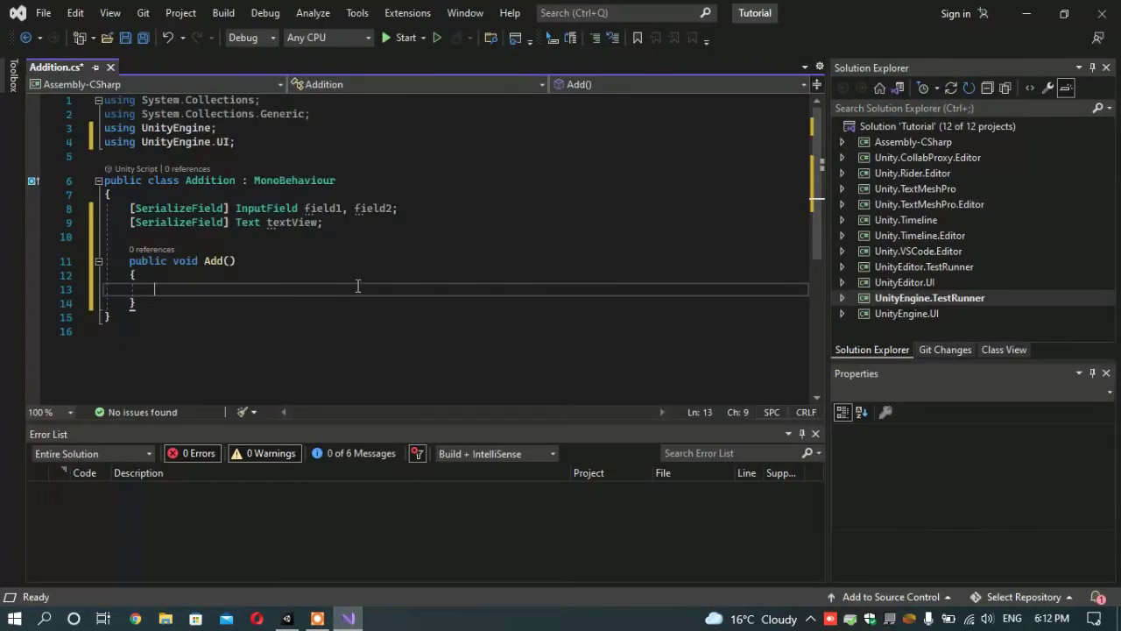
left_click(349, 619)
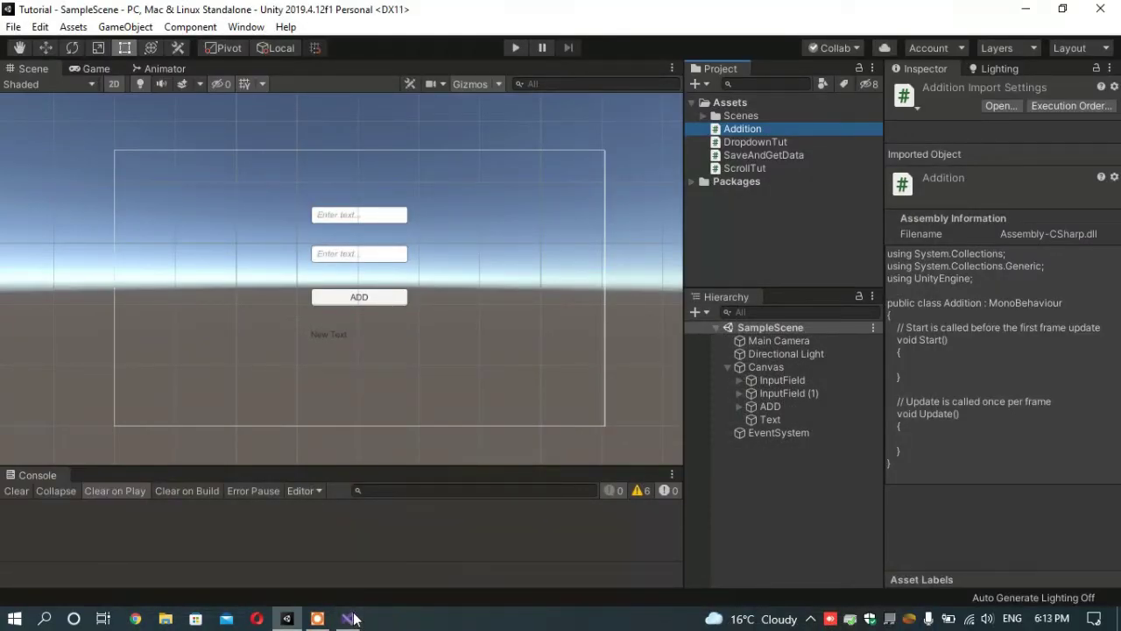
left_click(348, 618)
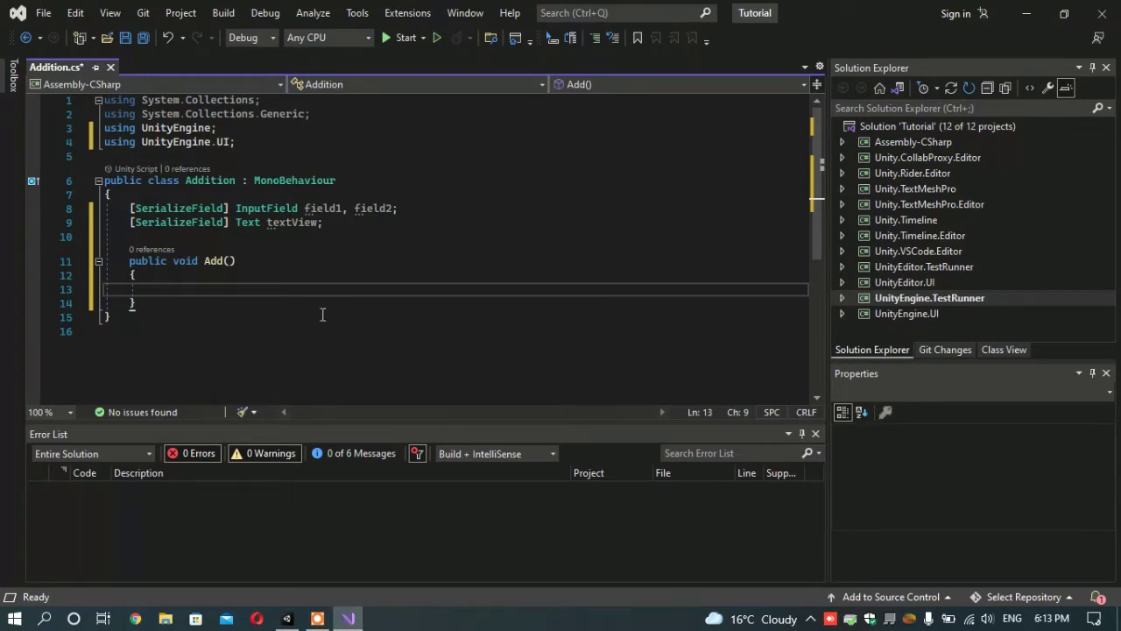
Step: Write int num1 = int.Parse(field1.text); inside Add(), then switch to the Unity editor
type("int ")
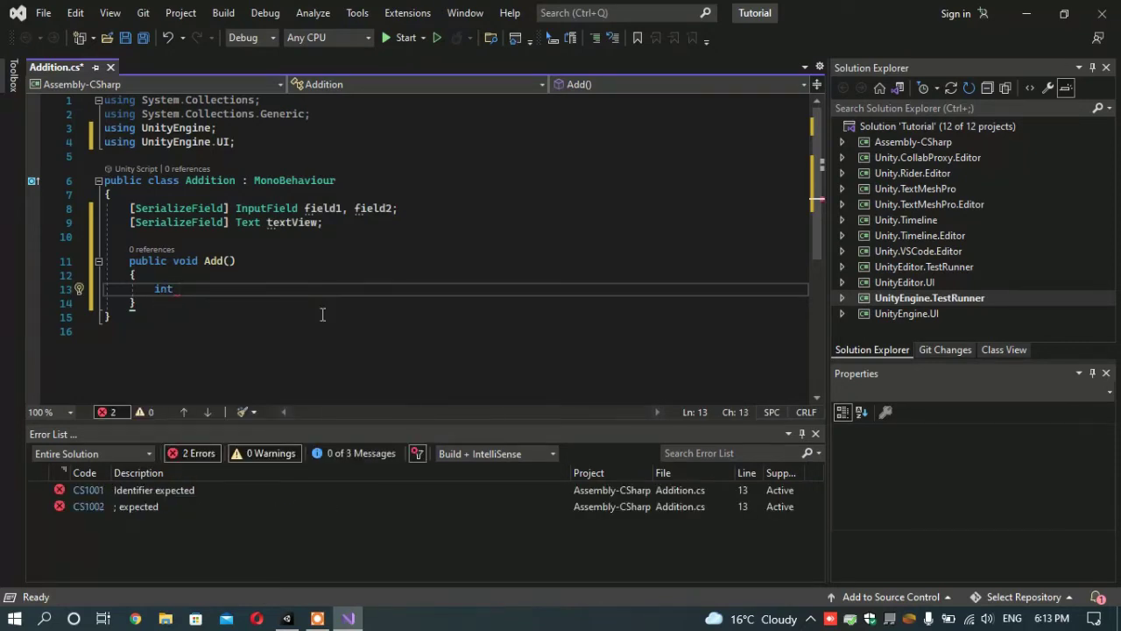
type("num")
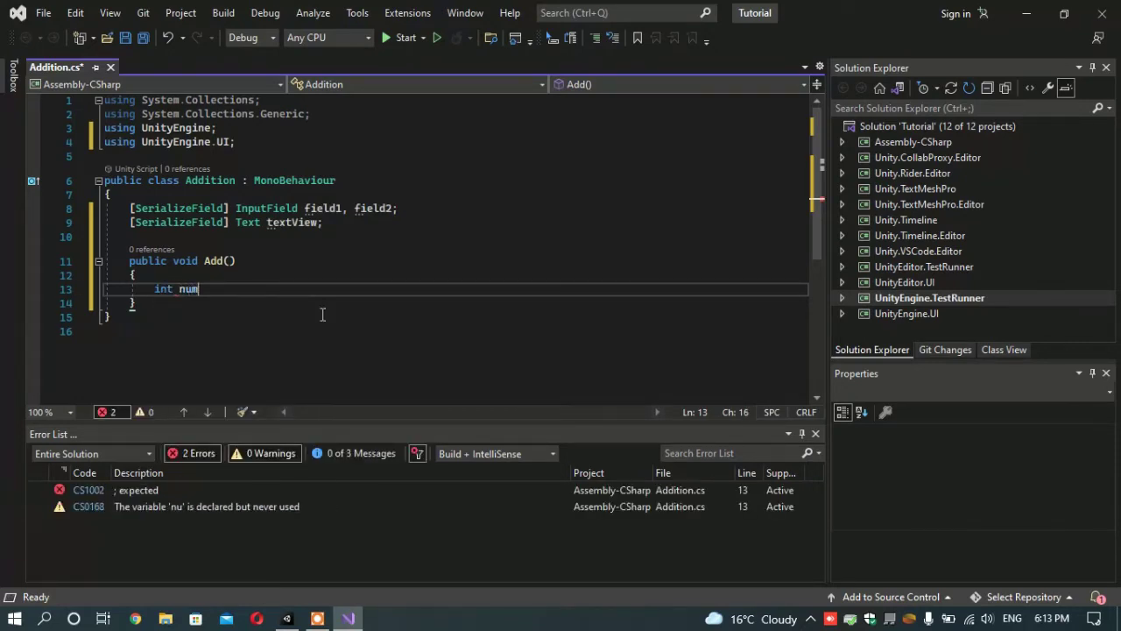
type("be")
key("BackSpace")
key("BackSpace")
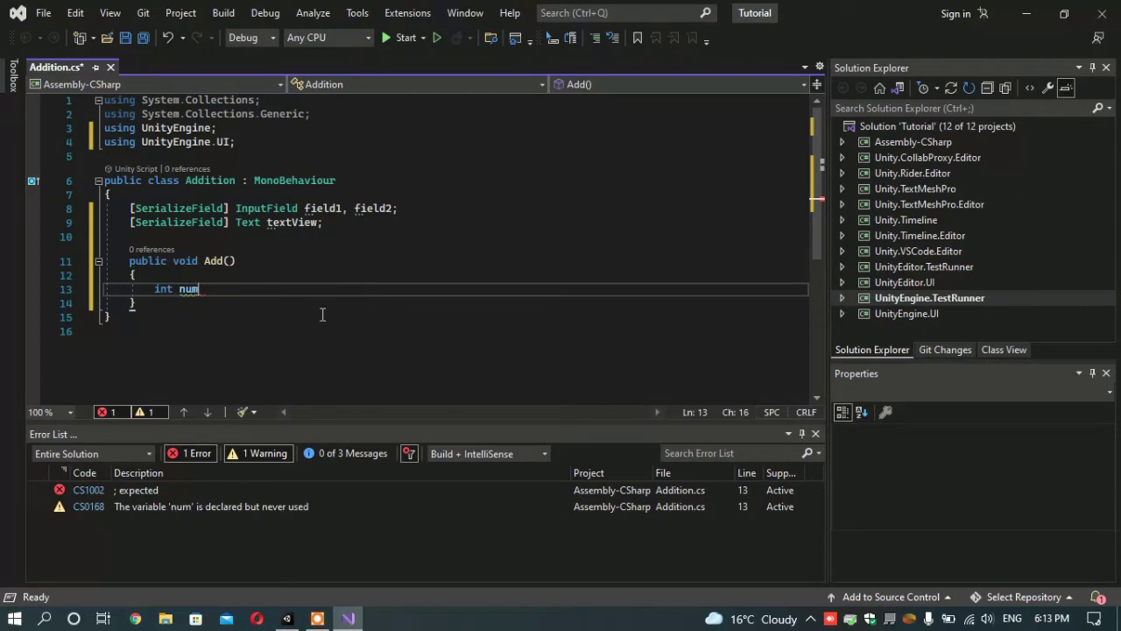
type("1")
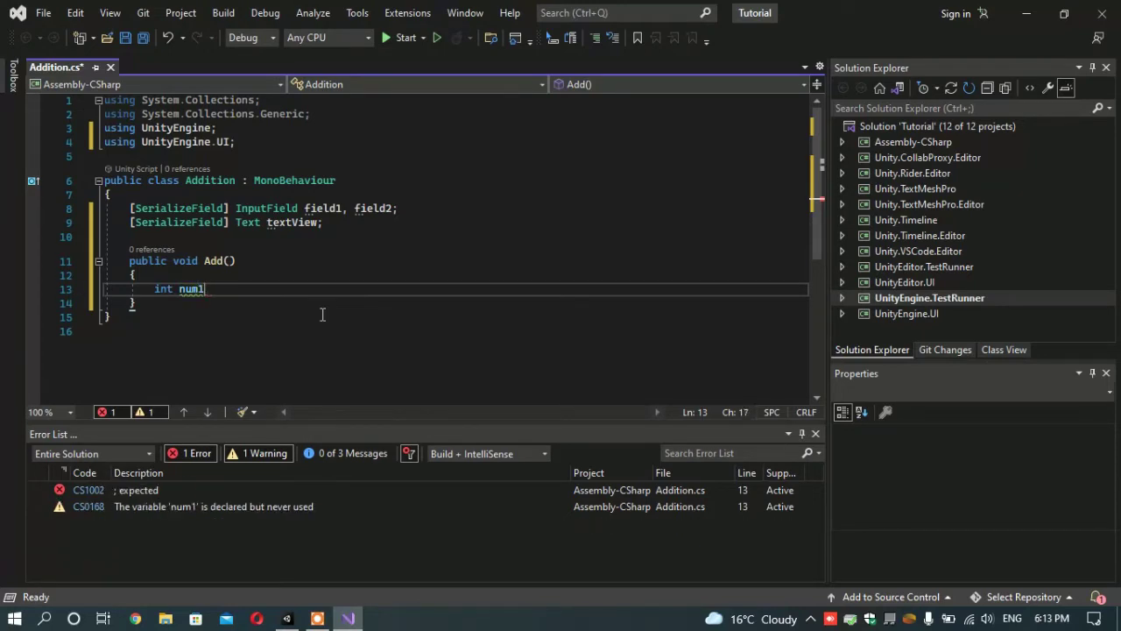
type("=in")
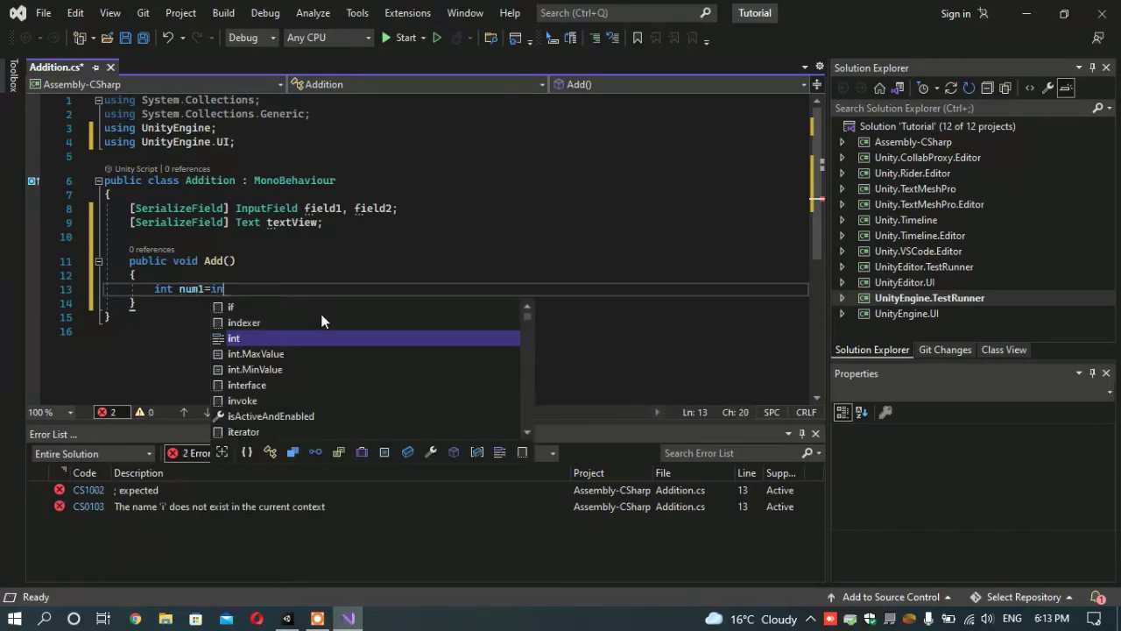
type("t.pa")
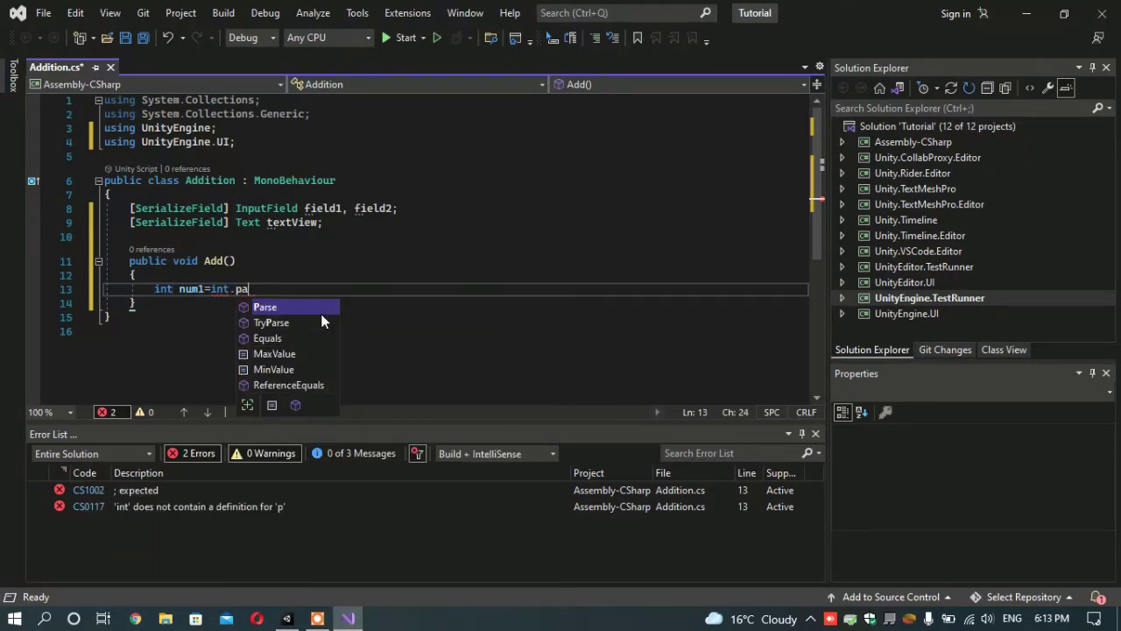
type("r")
key("Tab")
type("(")
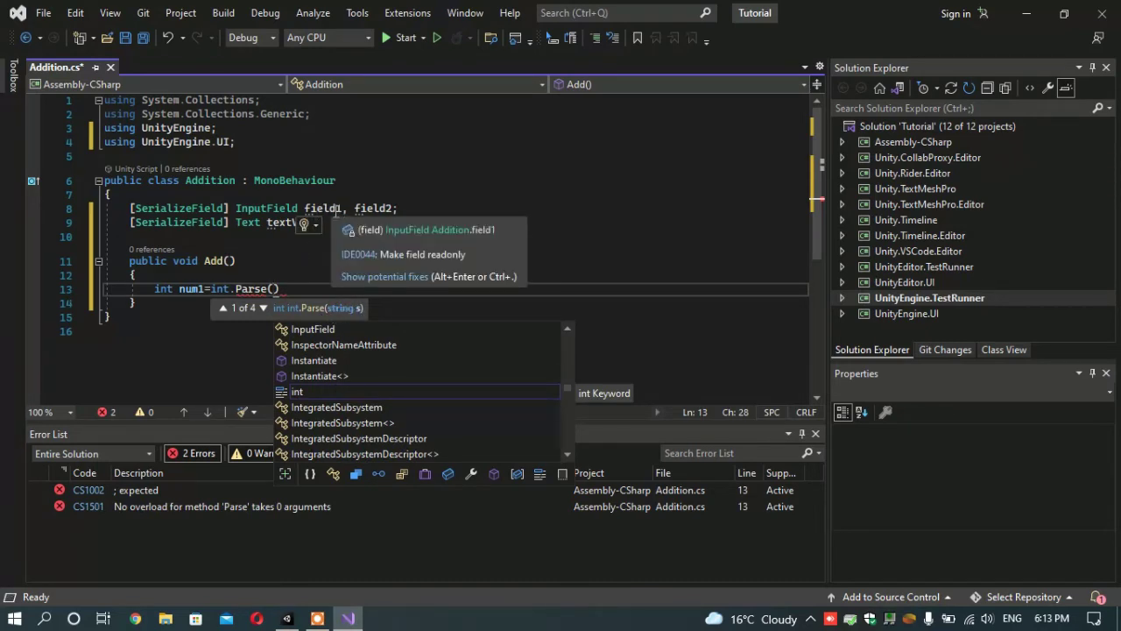
type("fiel")
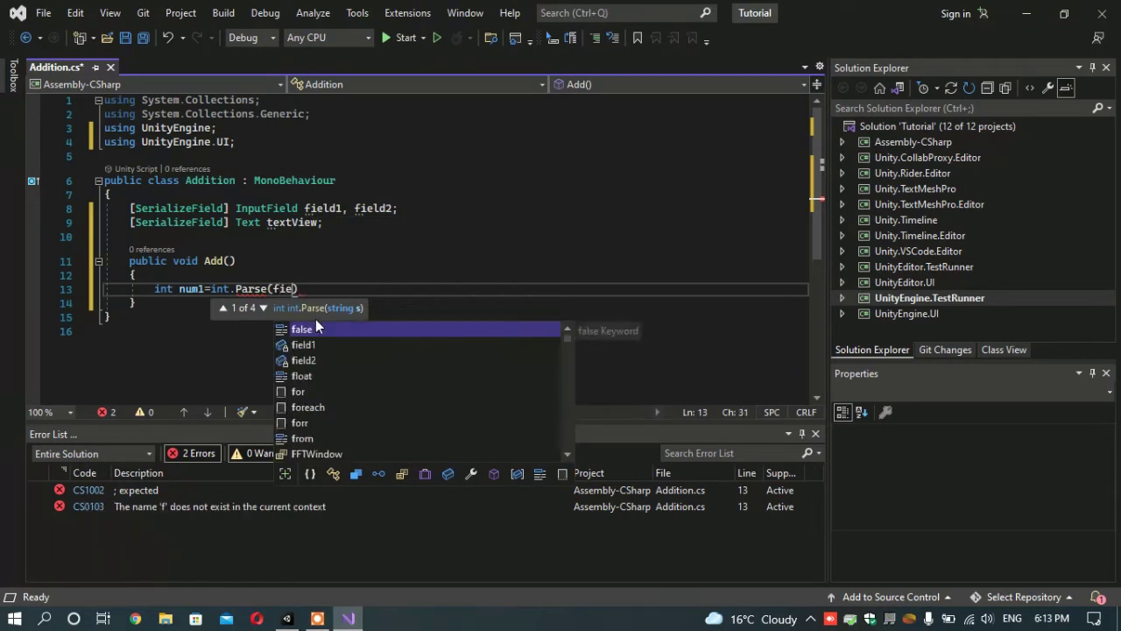
key("Tab")
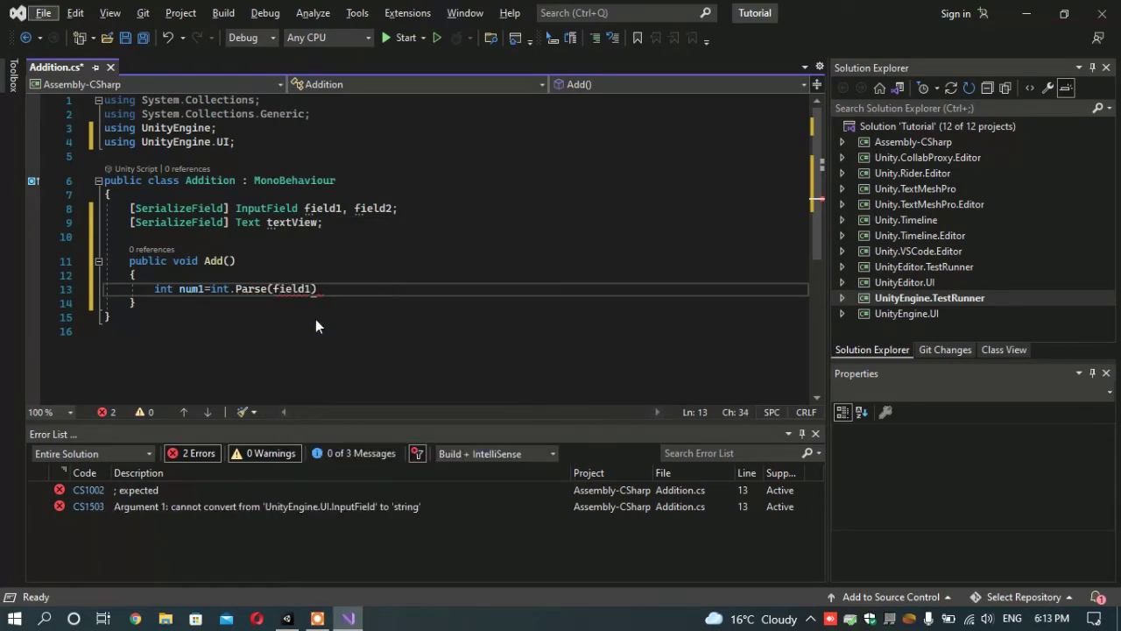
key("alt")
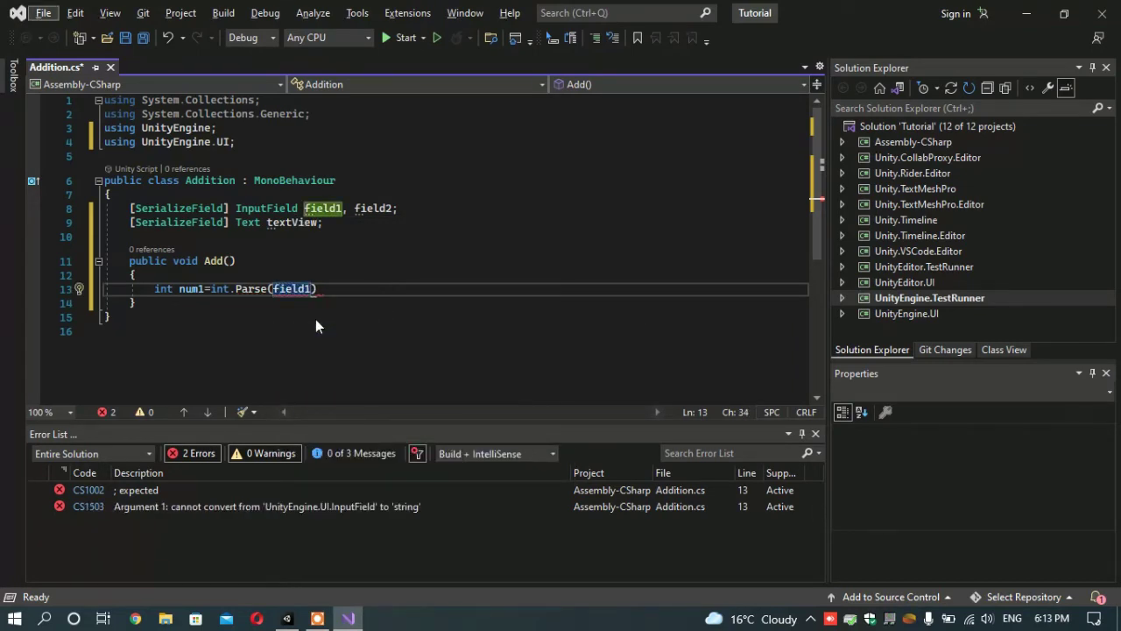
key("alt")
type(".text)")
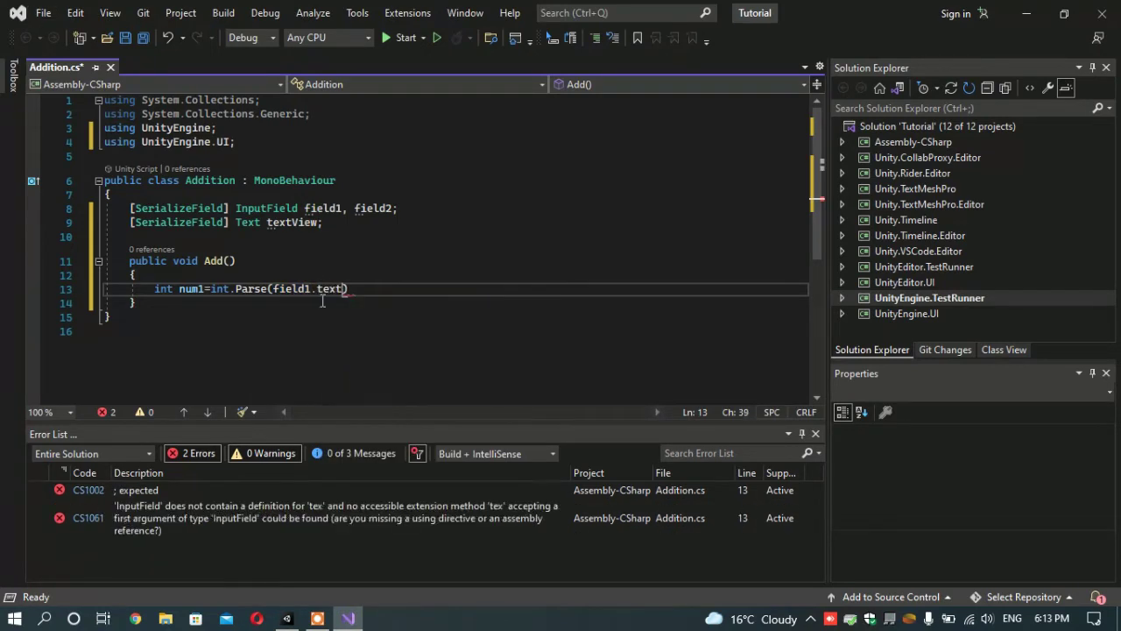
type(";")
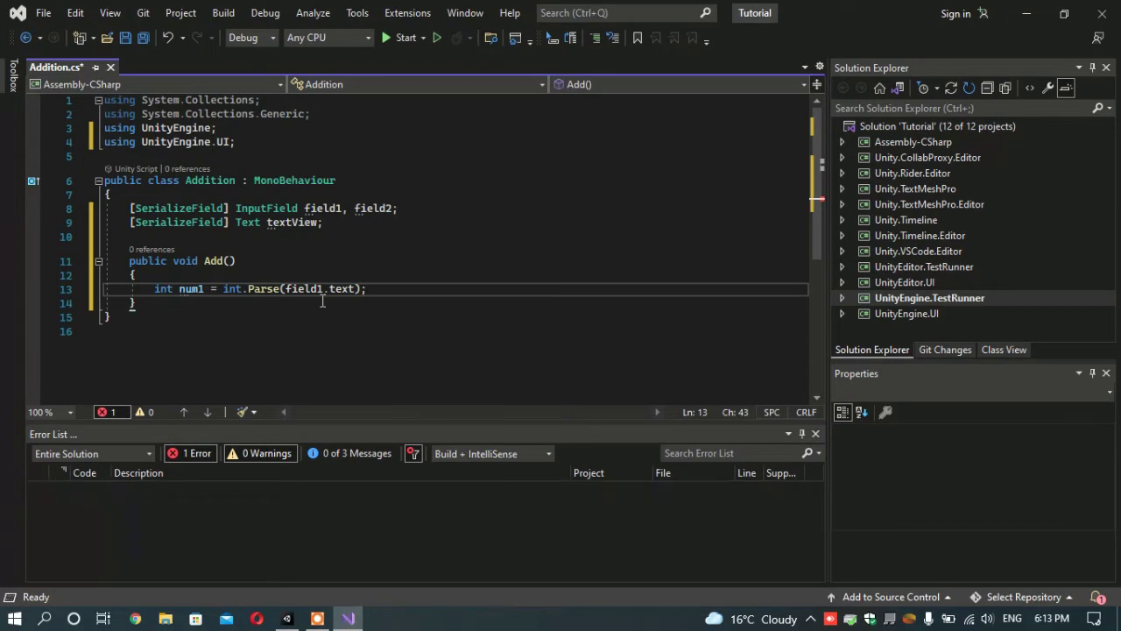
key("alt+Tab")
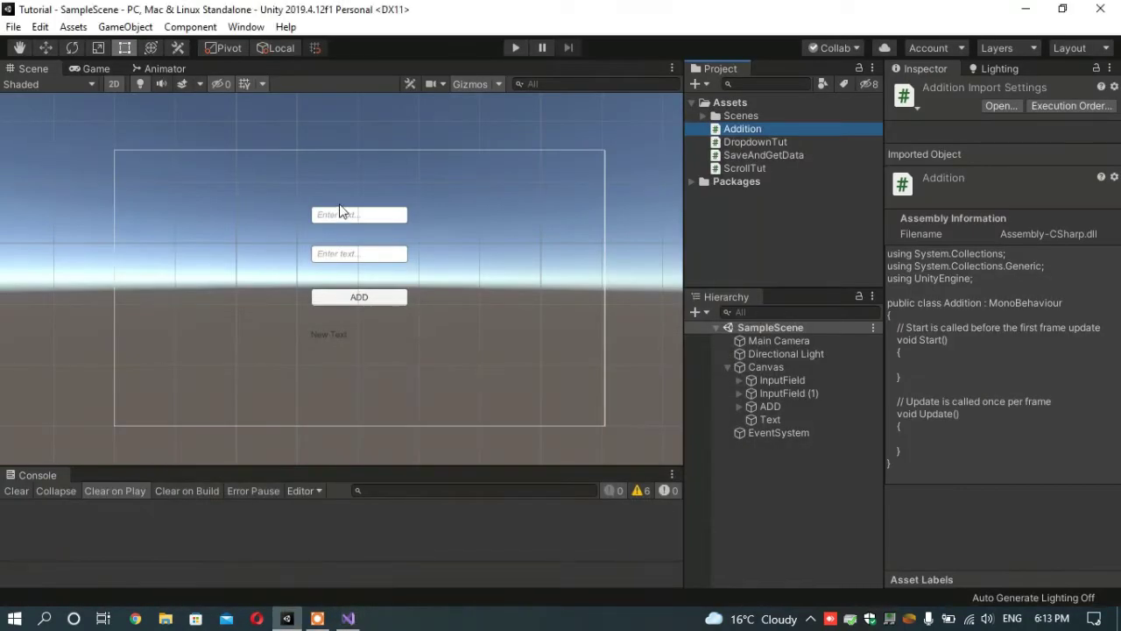
Step: Switch back to Addition.cs in Visual Studio from the taskbar
left_click(350, 618)
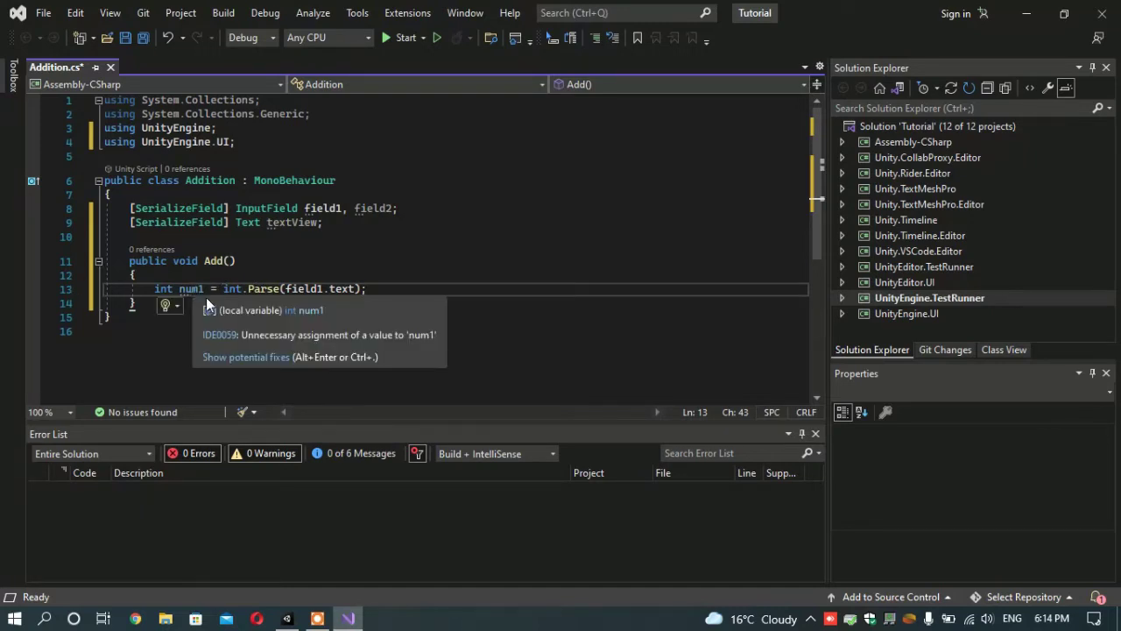
Step: Add the line int num2 = int.Parse(field2.text); below num1, leaving a blank line after it
key("Return")
type("in")
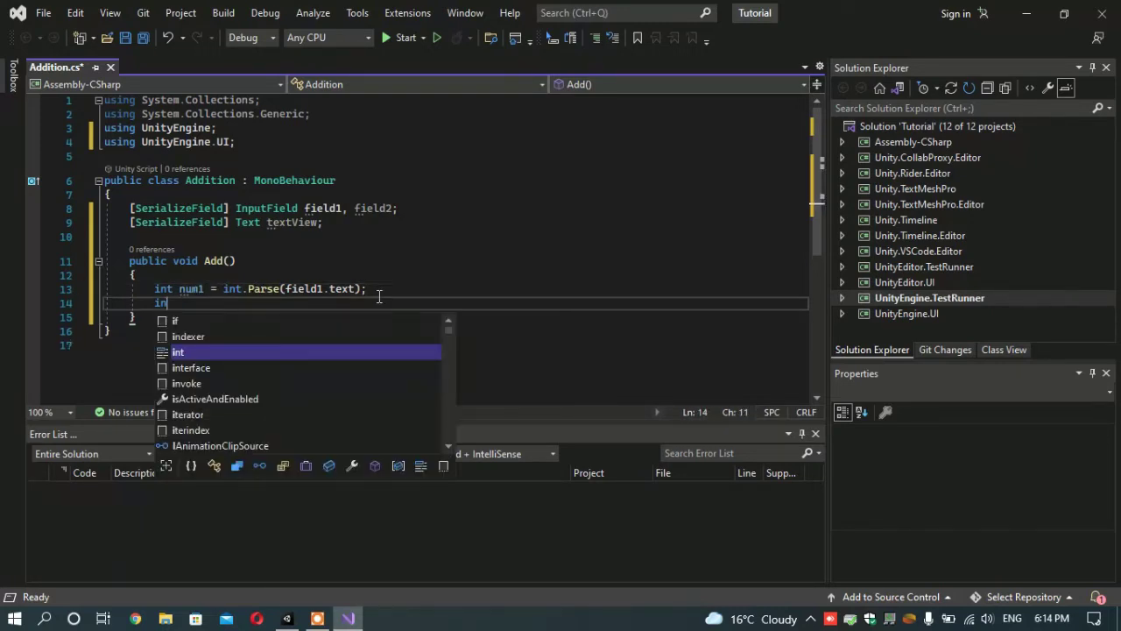
type("t num")
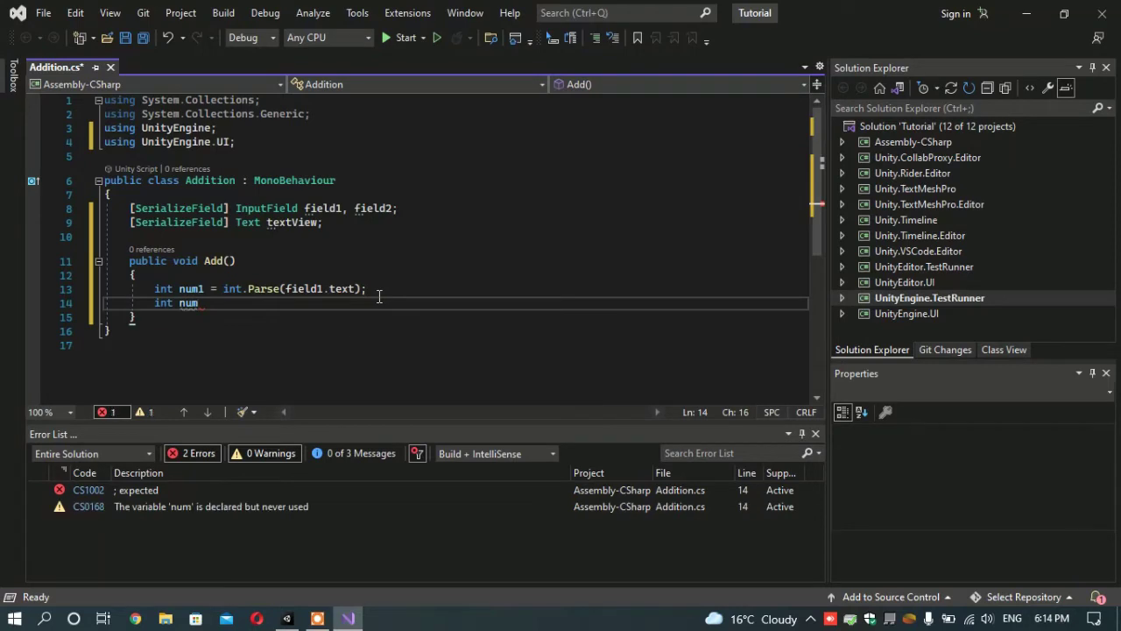
type("2")
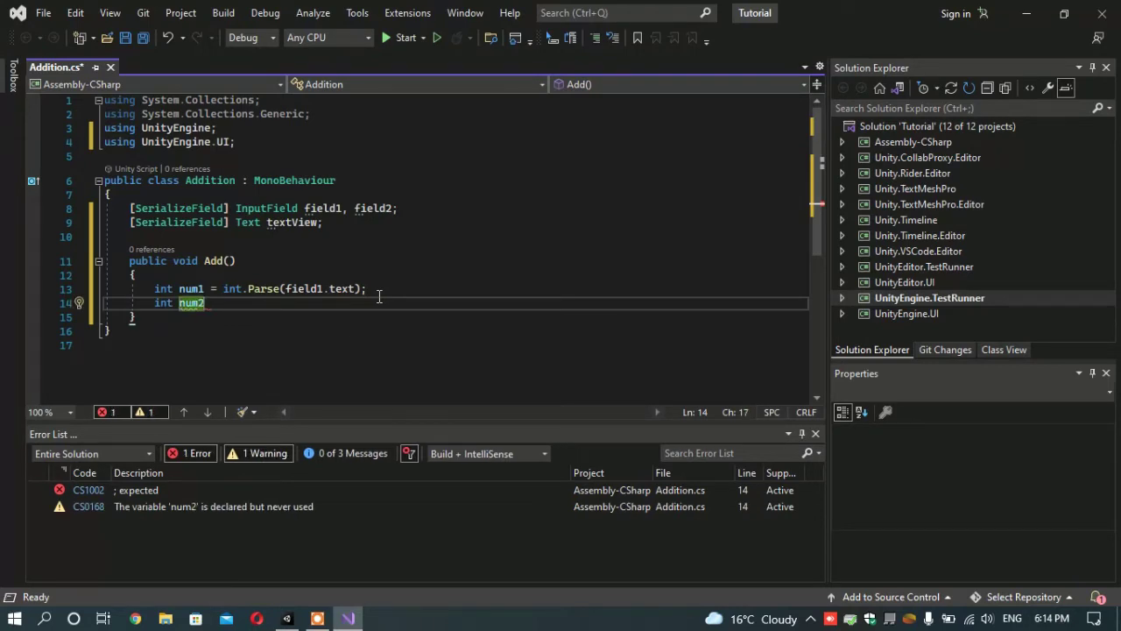
type("=int")
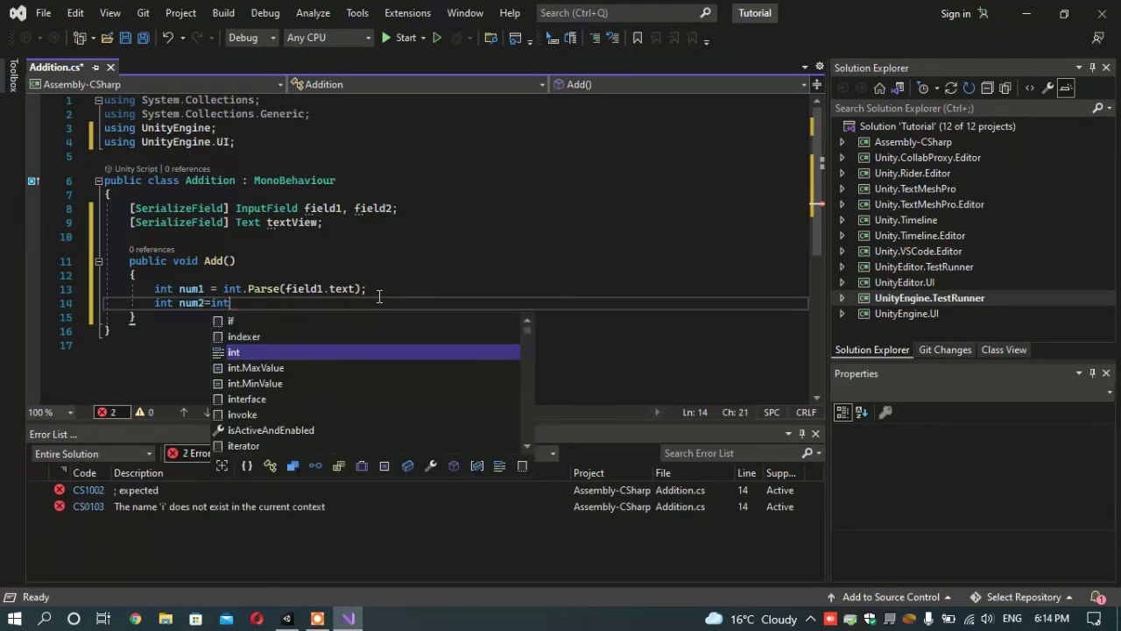
type(".pa")
key("Tab")
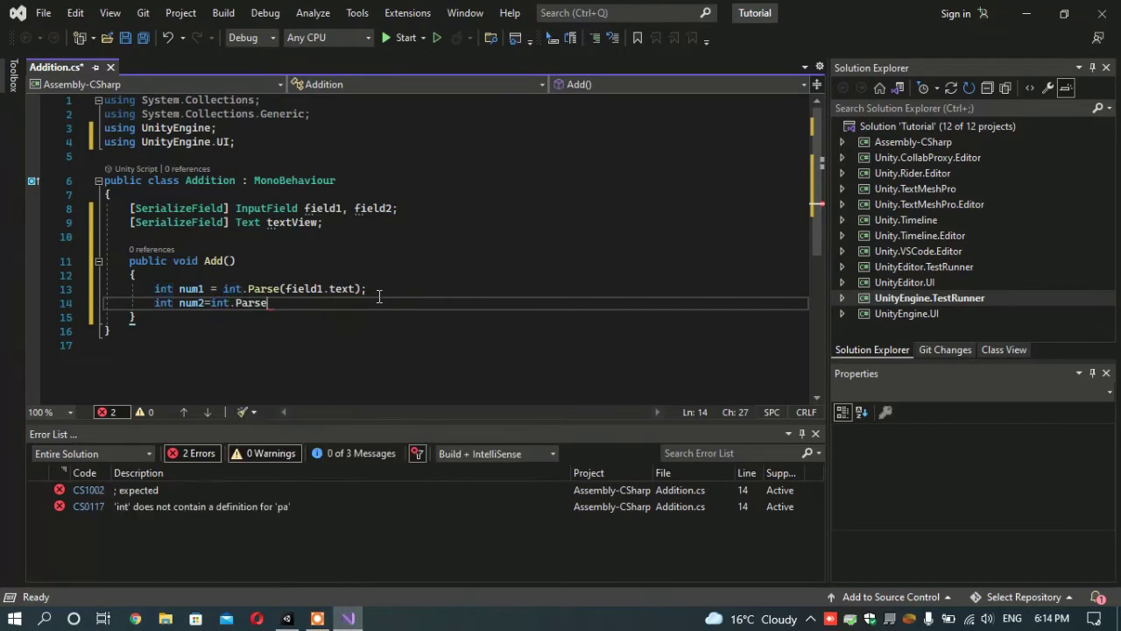
type("(")
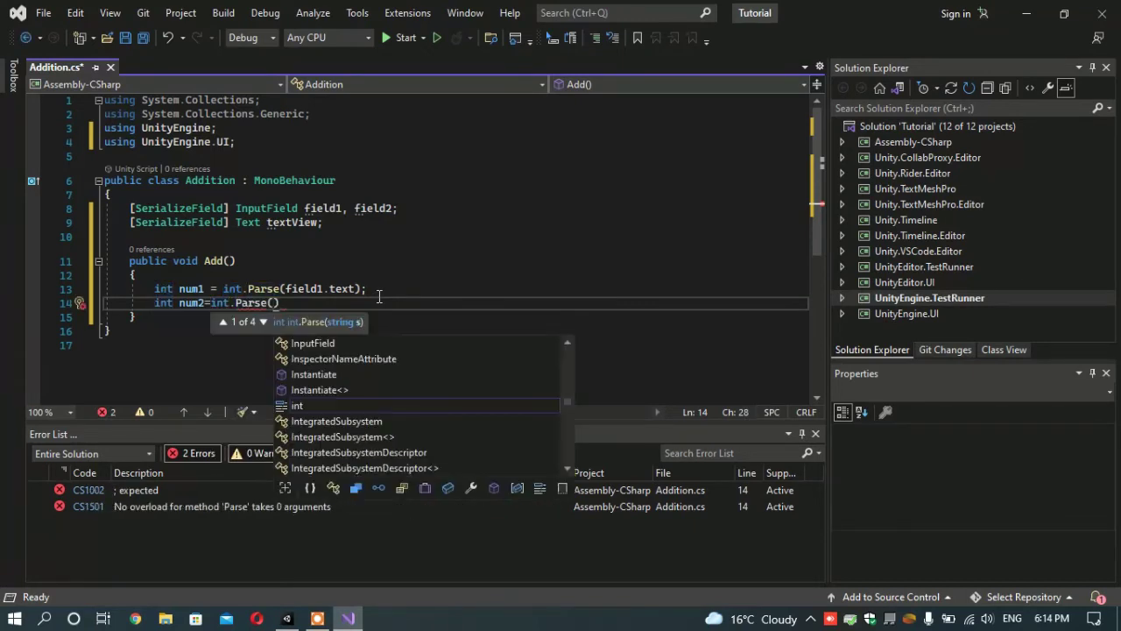
type("field2")
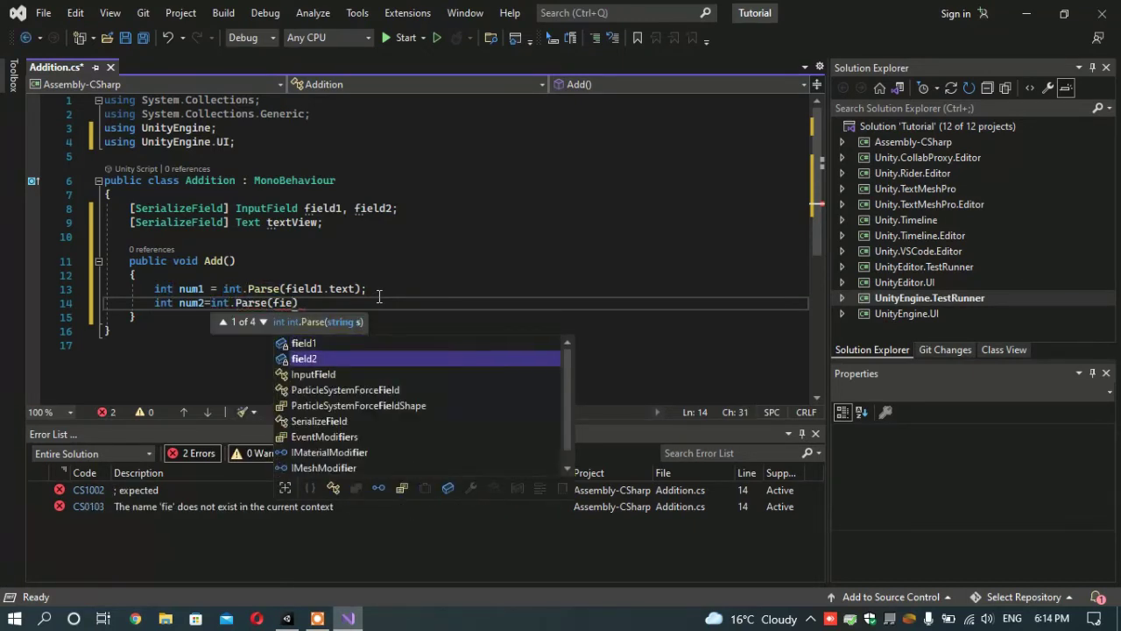
key("Tab")
type(".t")
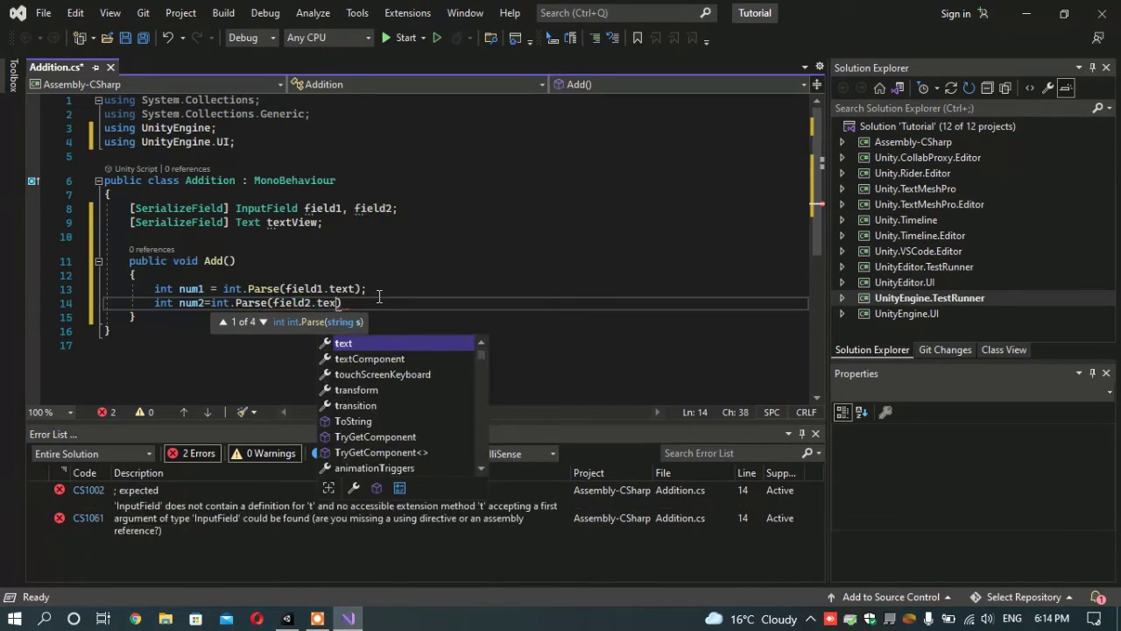
type("ex")
key("Tab")
type(");")
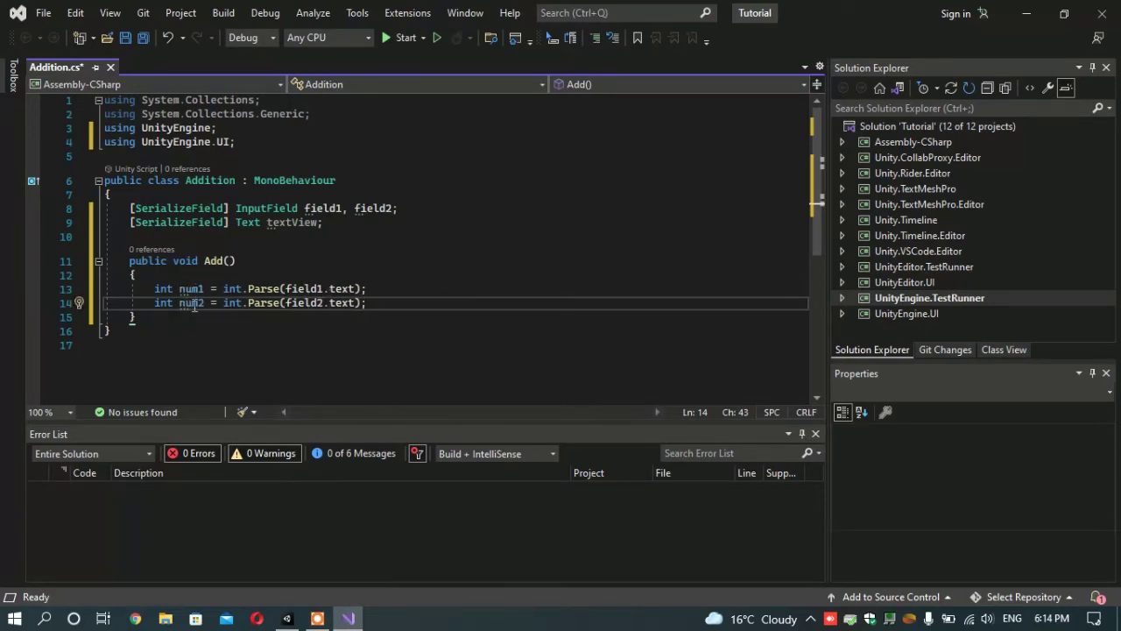
key("Return")
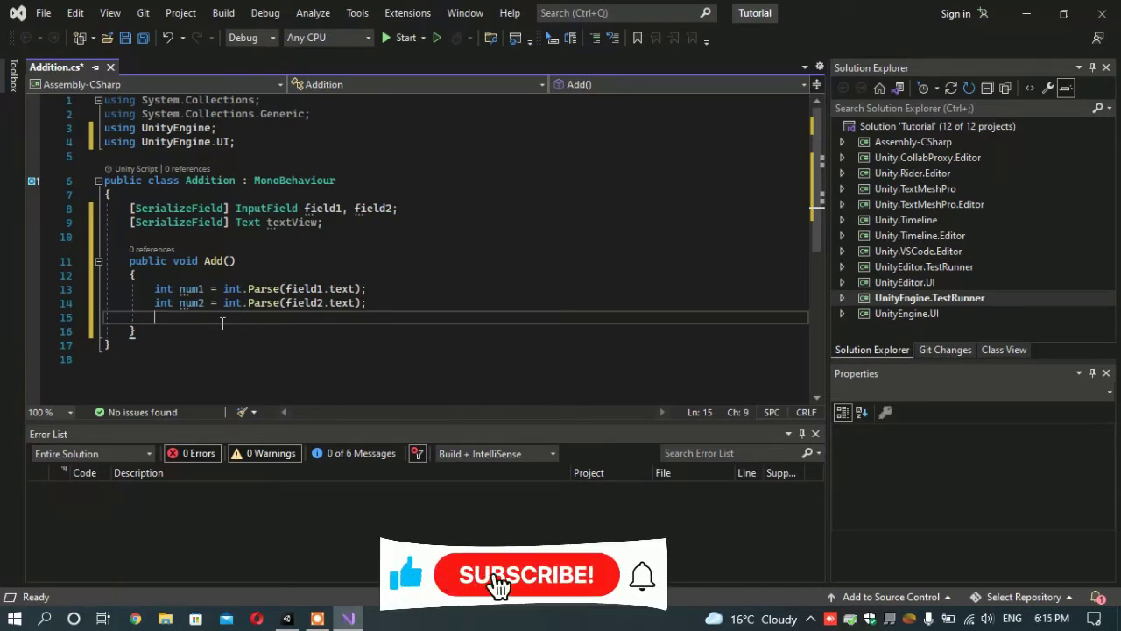
Step: Add int Ans = num1 + num2; as the next line of Add()
type("int")
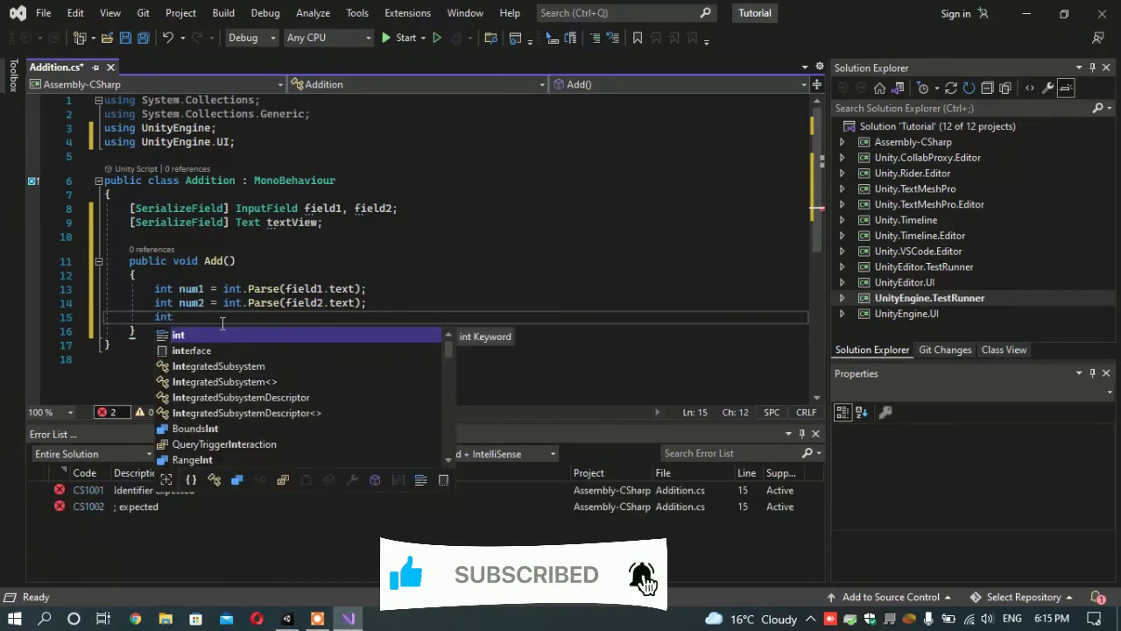
type(" An")
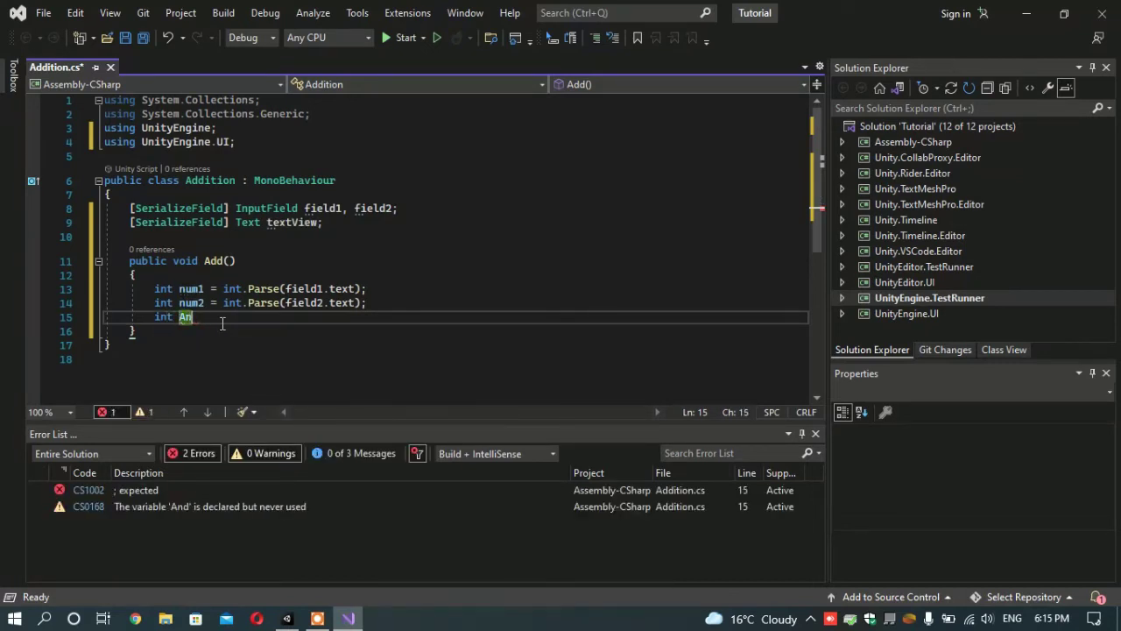
type("s=")
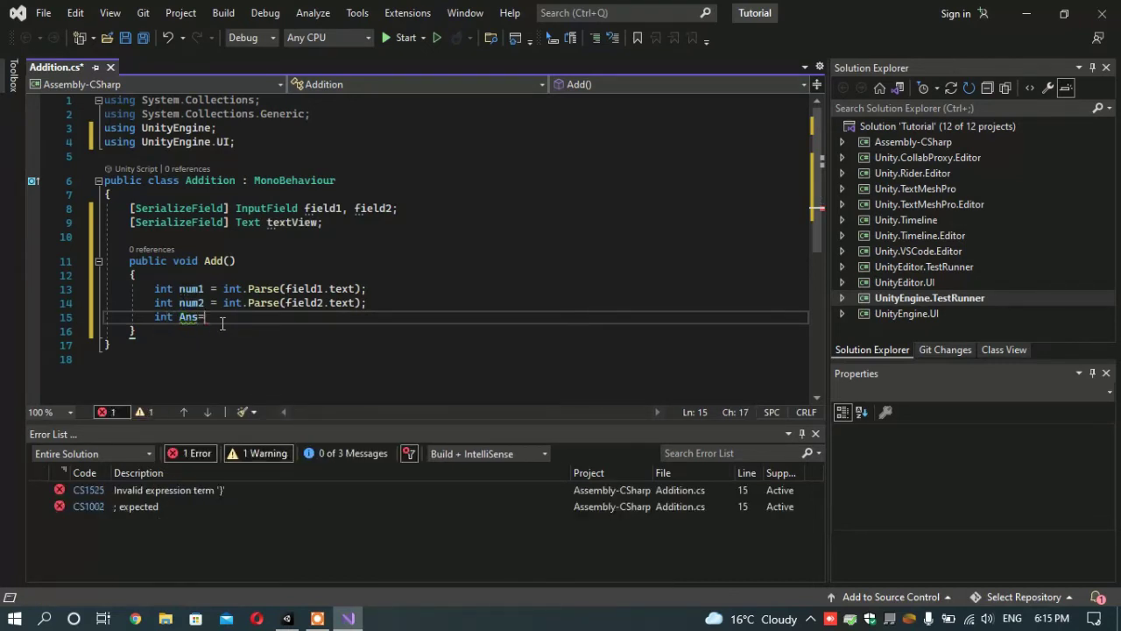
type("num")
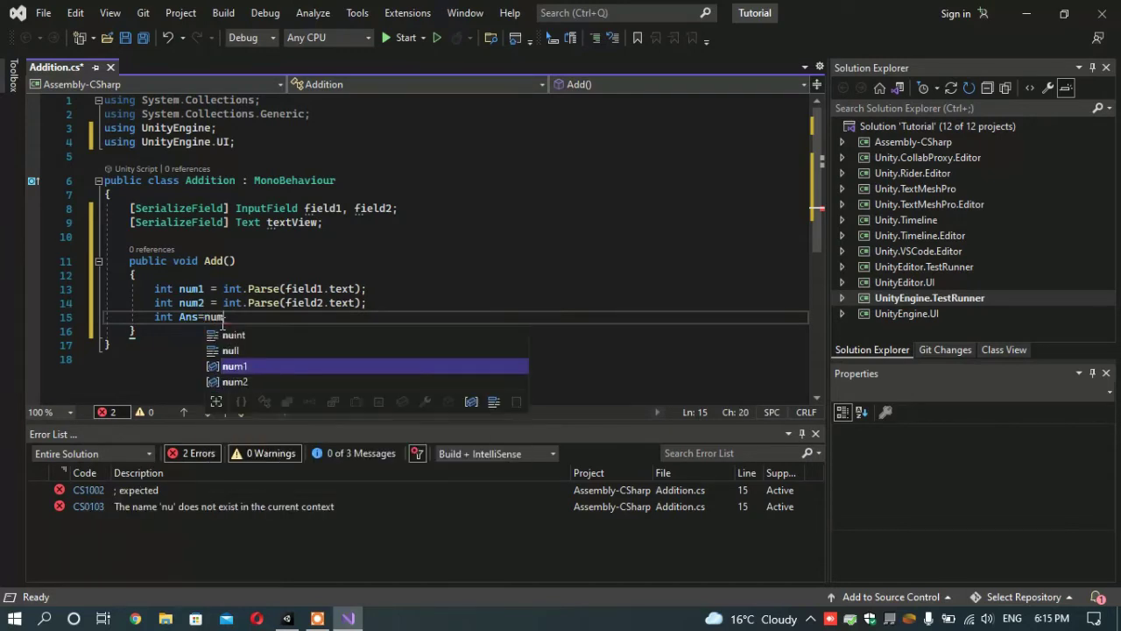
type("q")
key("BackSpace")
type("1+")
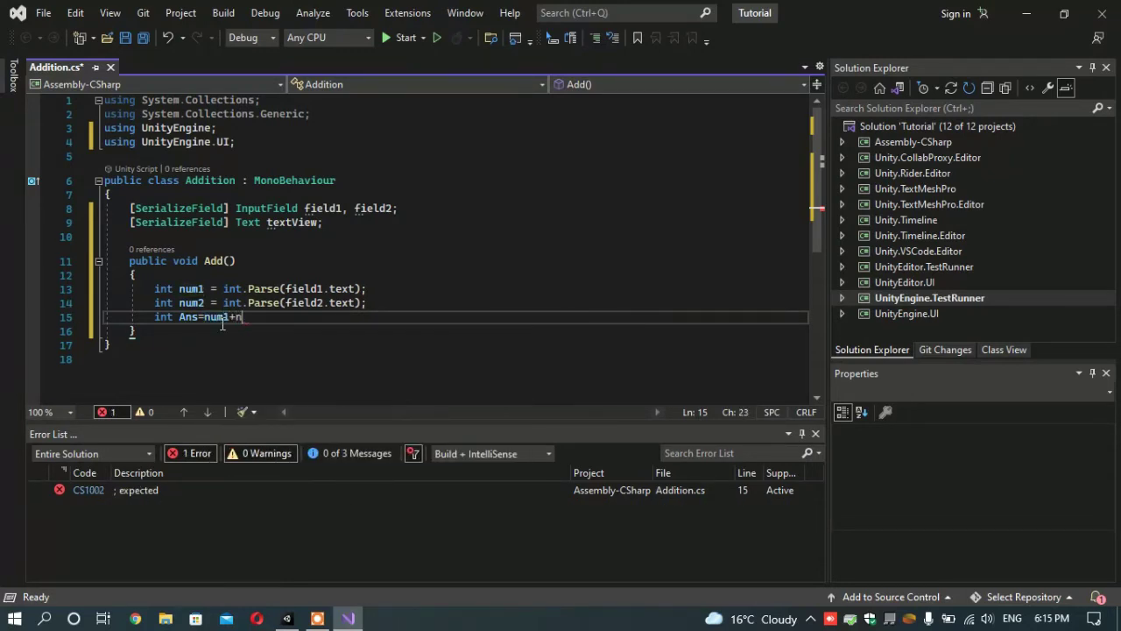
type("num2")
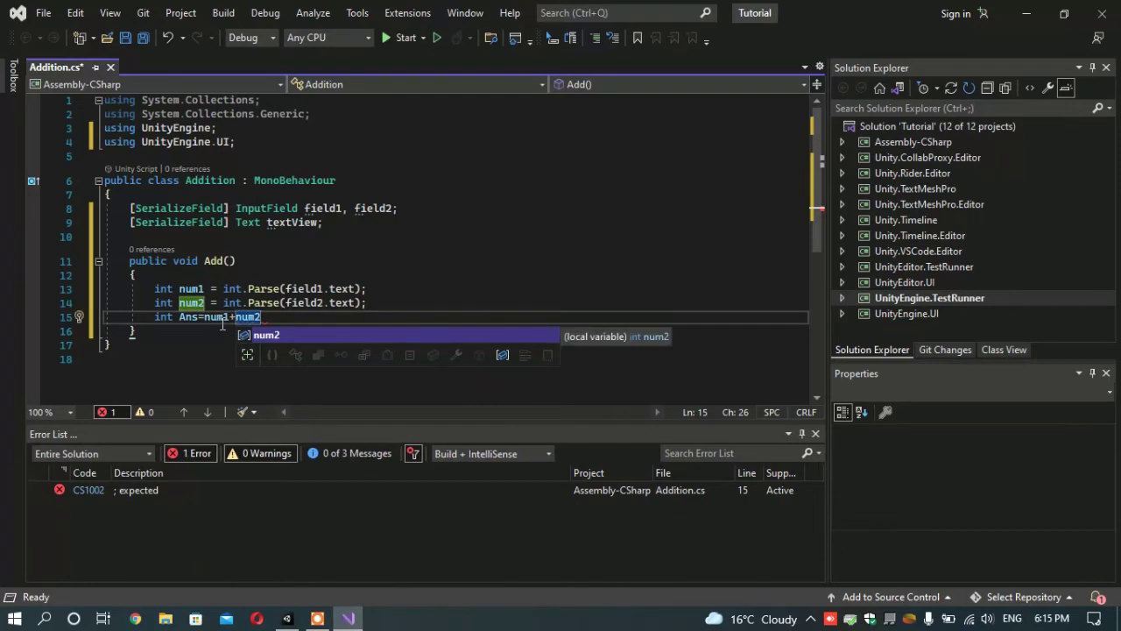
key("Escape")
type(";")
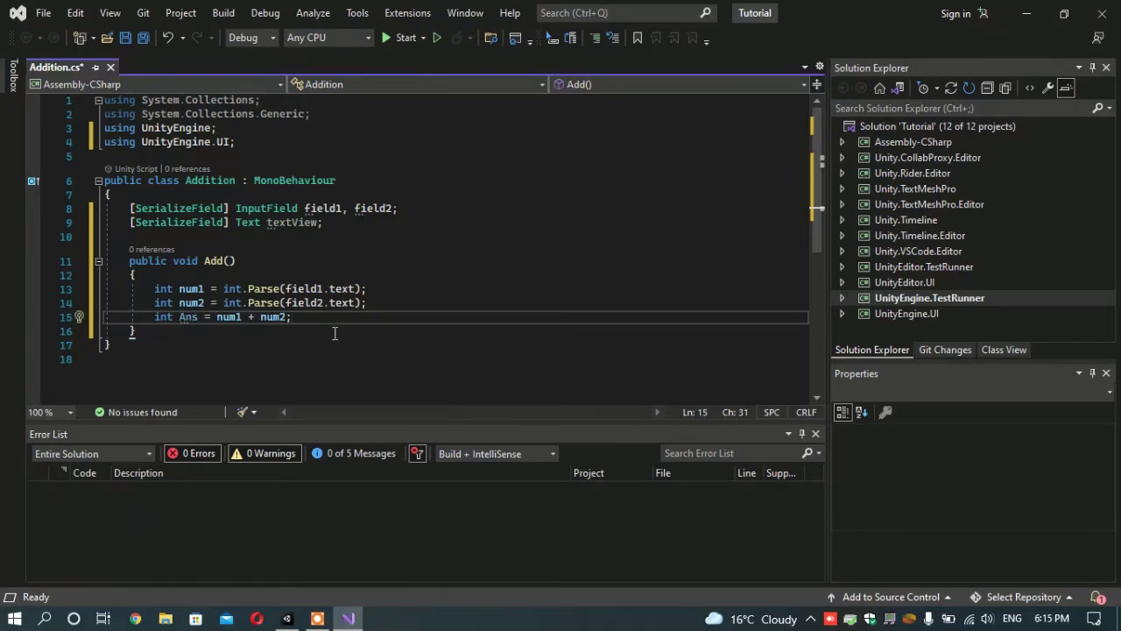
key("Return")
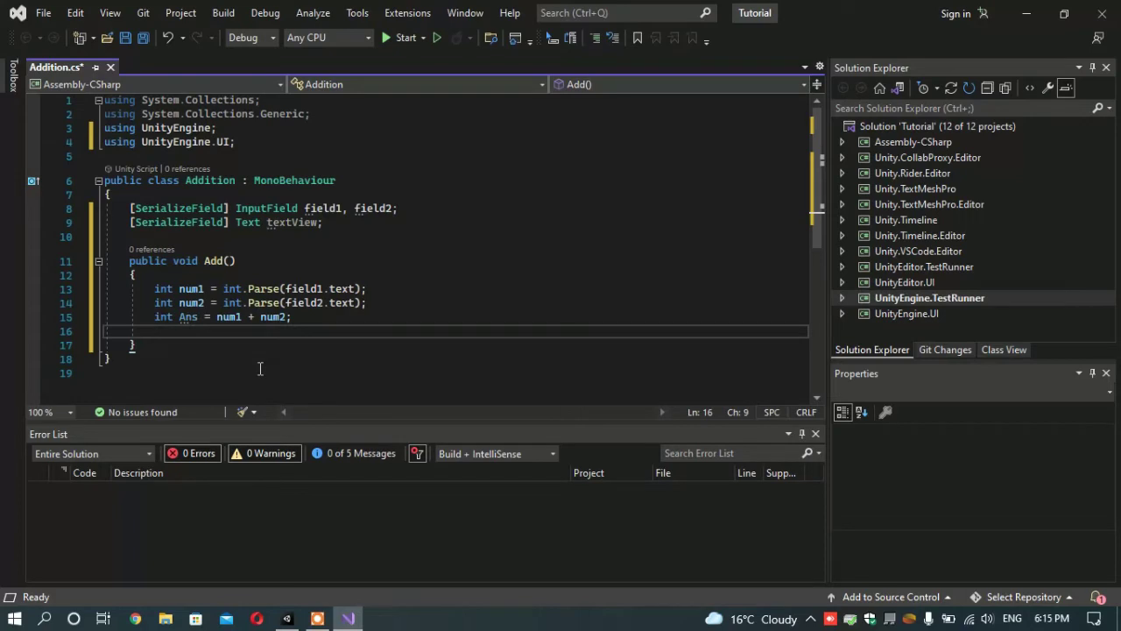
Step: Start line 16 with textView.text = using IntelliSense completions
type("Exce")
type("x")
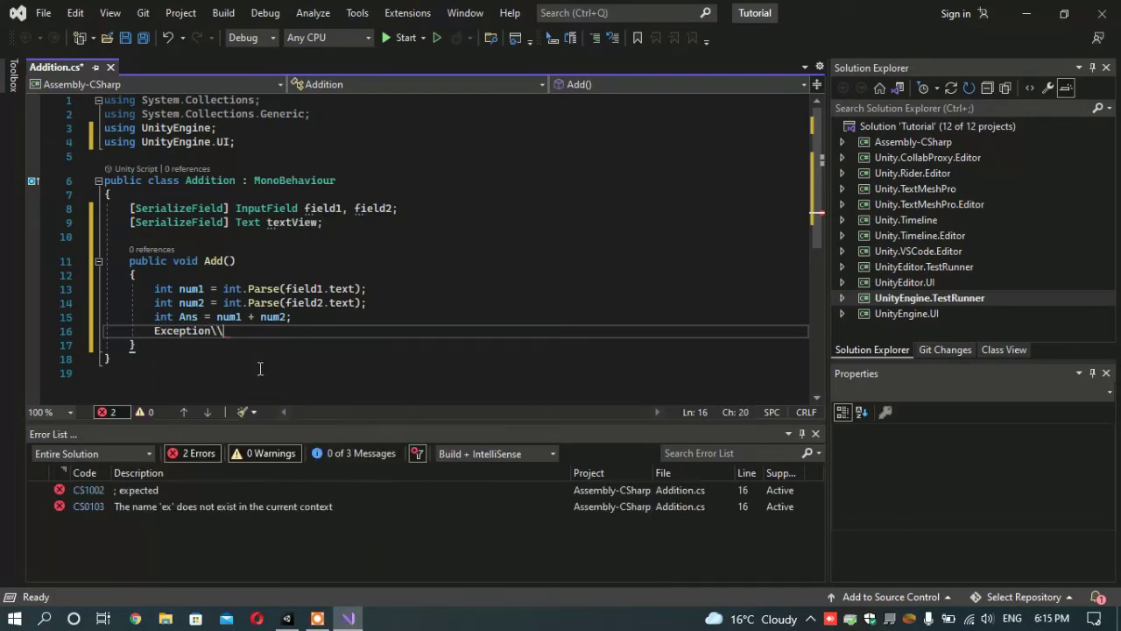
type("\\")
key("BackSpace")
key("BackSpace")
key("BackSpace")
key("BackSpace")
key("BackSpace")
key("BackSpace")
key("BackSpace")
key("BackSpace")
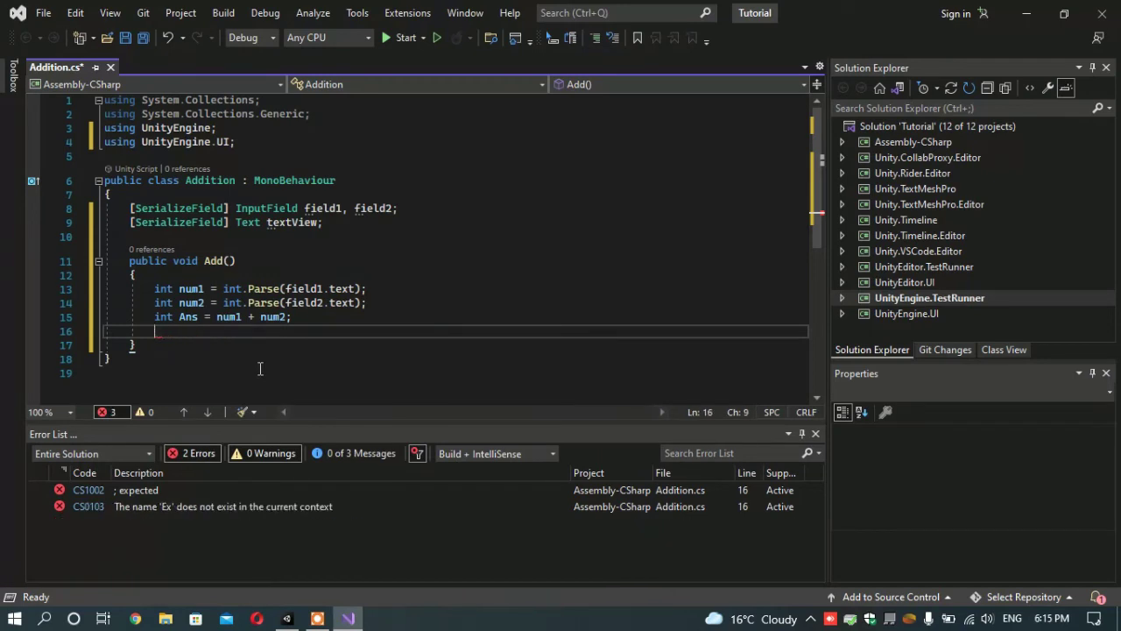
type("tex")
key("Tab")
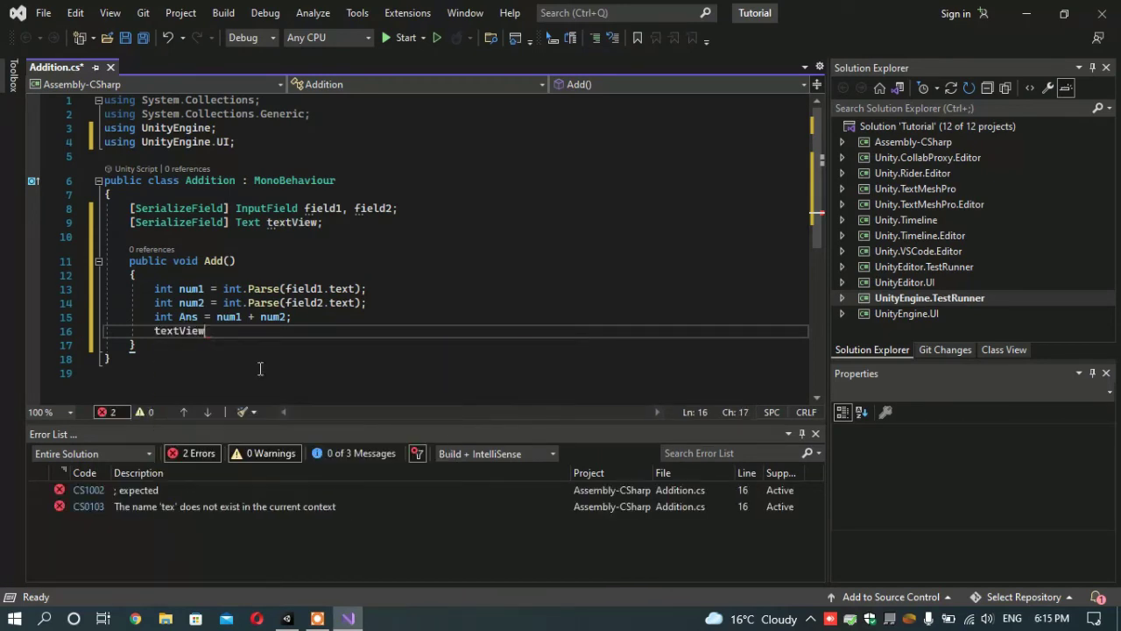
type(".tex")
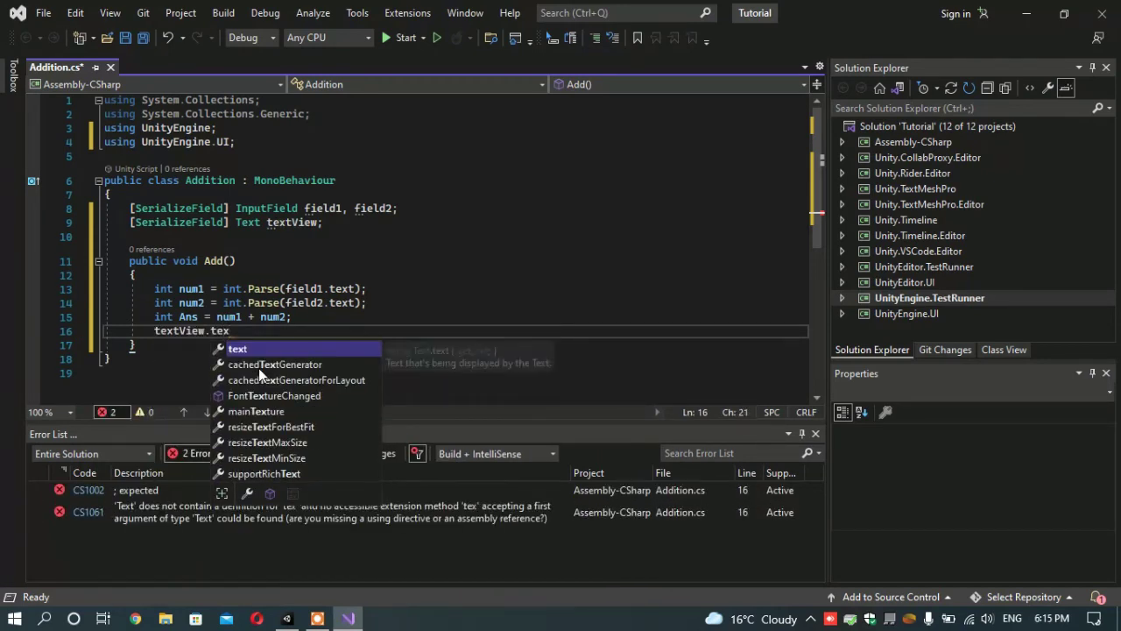
key("Tab")
type("=")
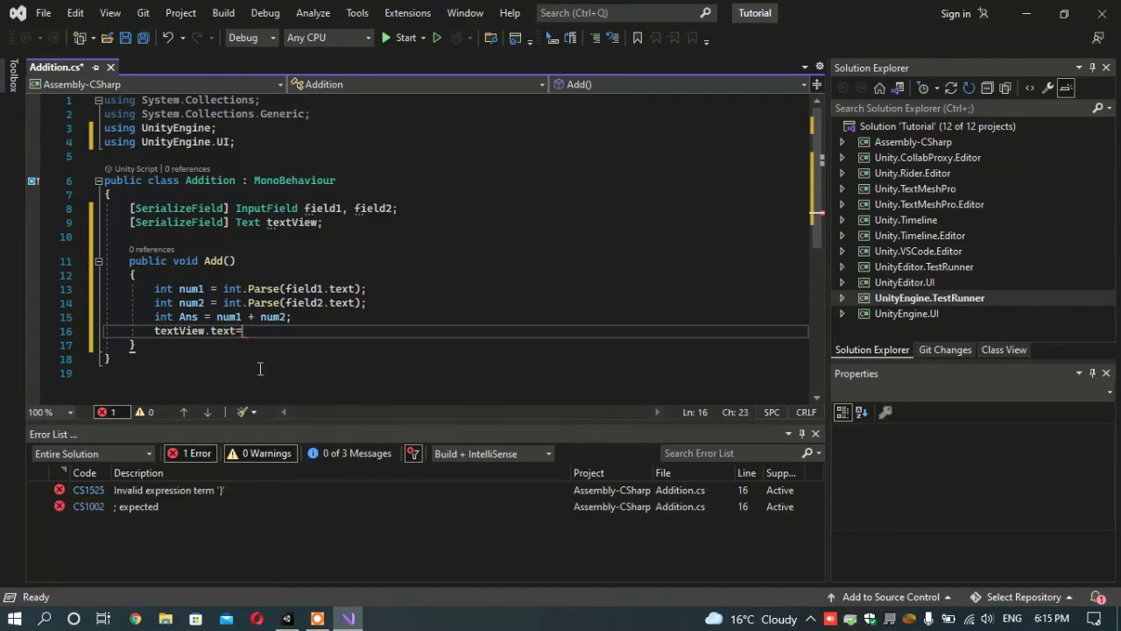
type("\"")
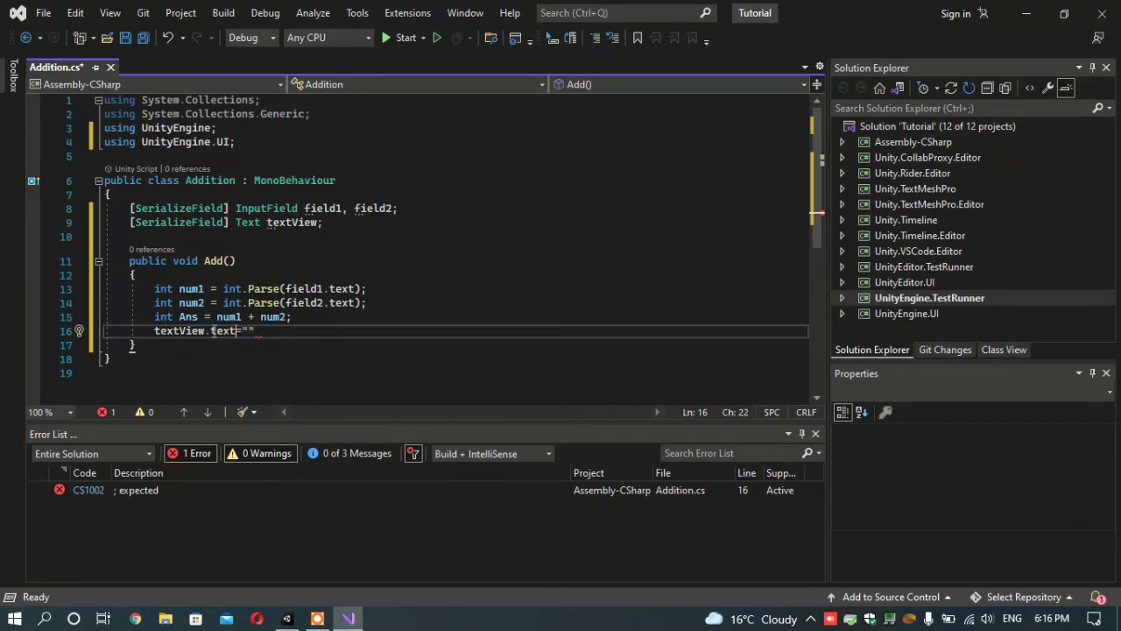
Step: Finish it as "Ans: " + Ans;, save Addition.cs and return to Unity
left_click(260, 331)
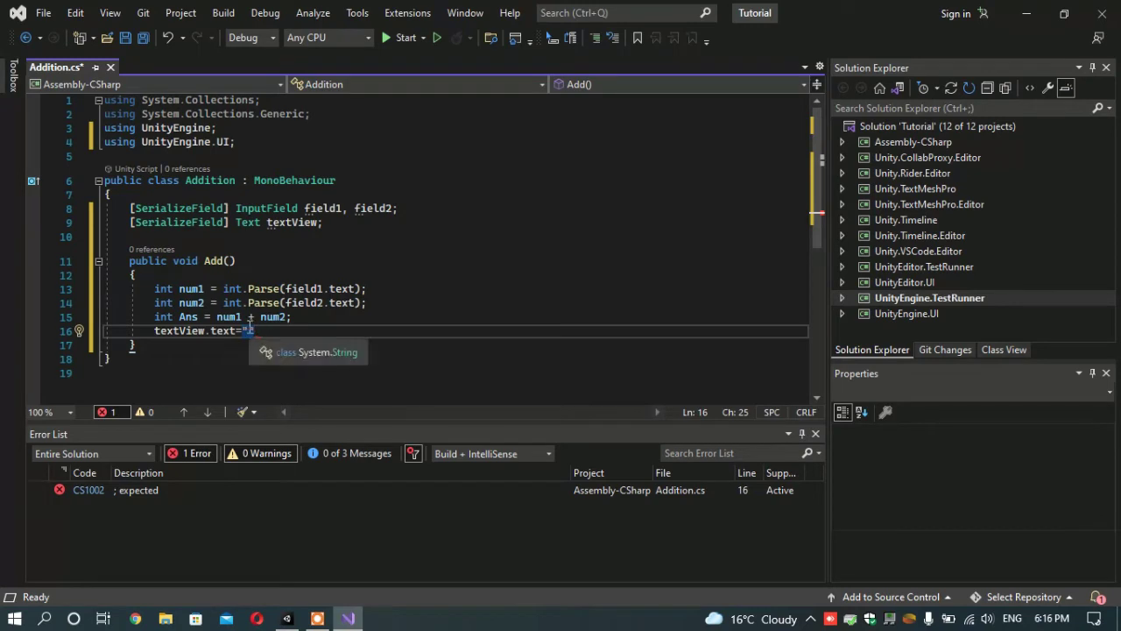
type("A")
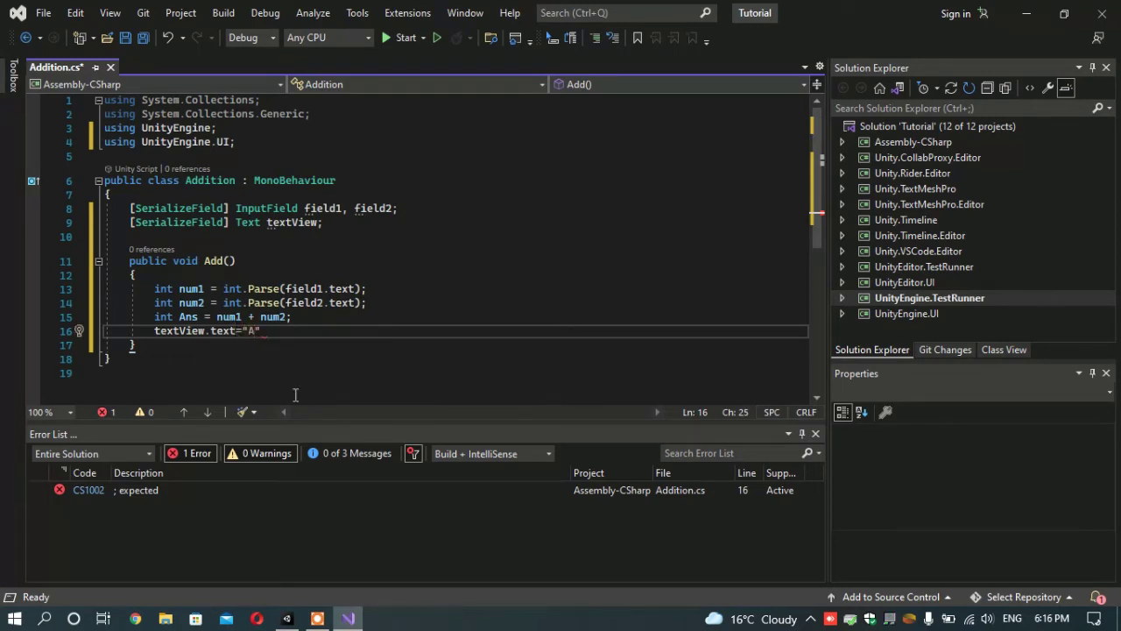
type("ddition")
type(":")
double_click(279, 333)
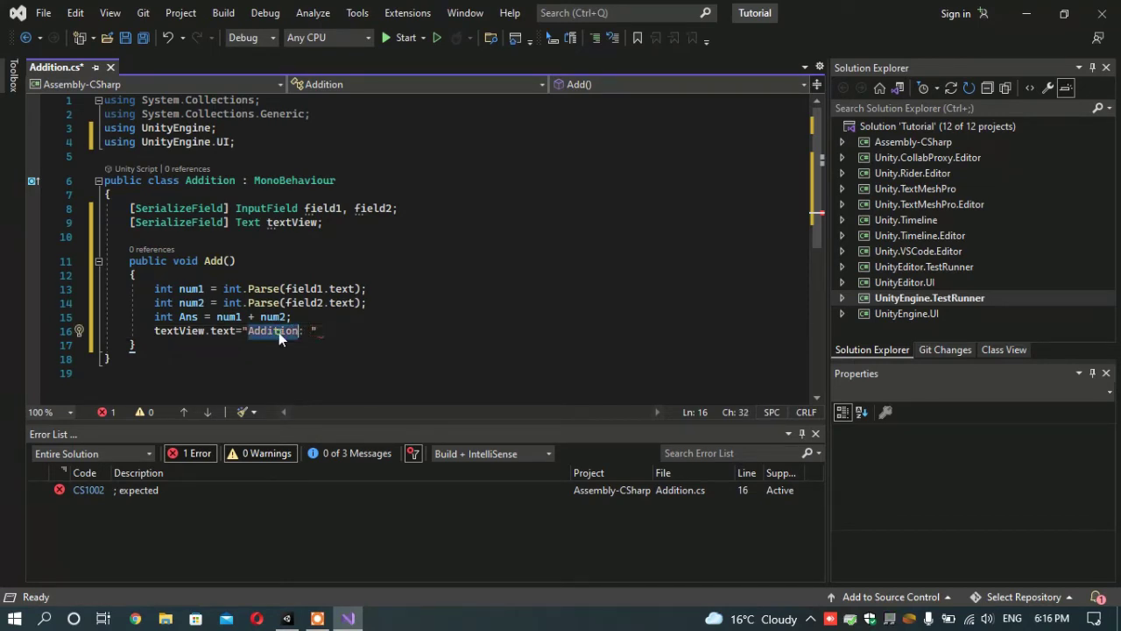
type("An")
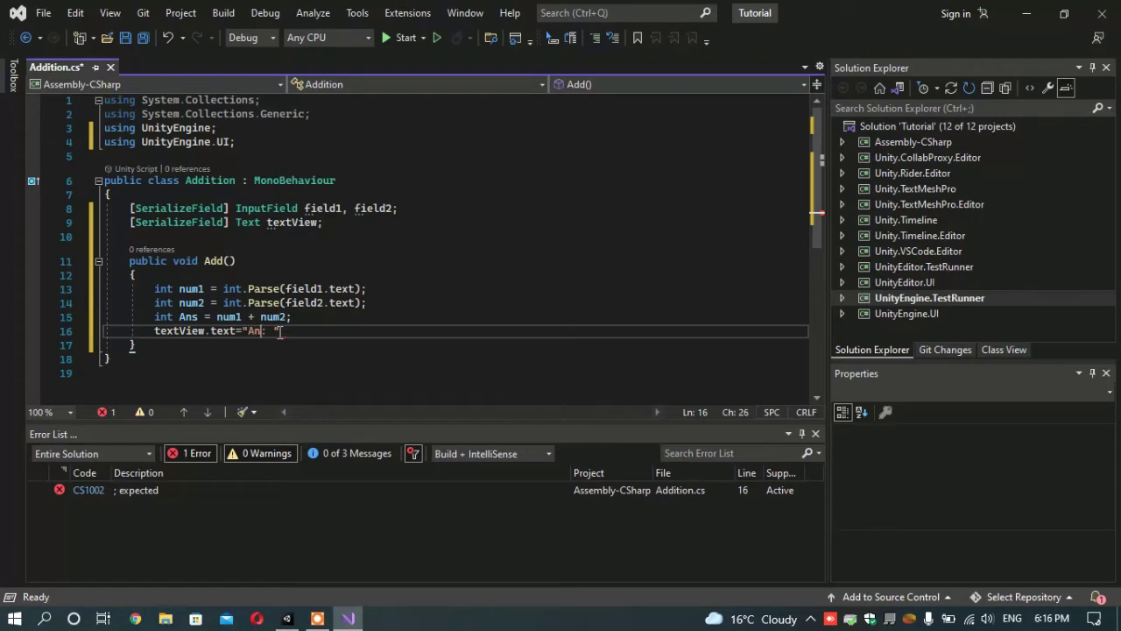
type("s")
left_click(299, 331)
type("+")
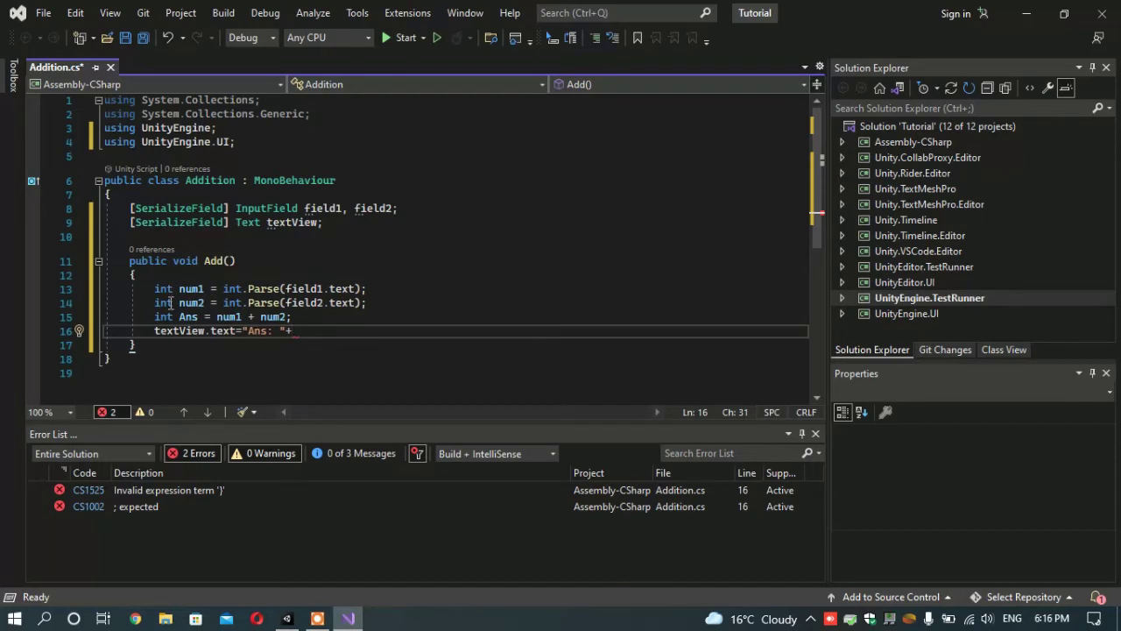
type("Ans")
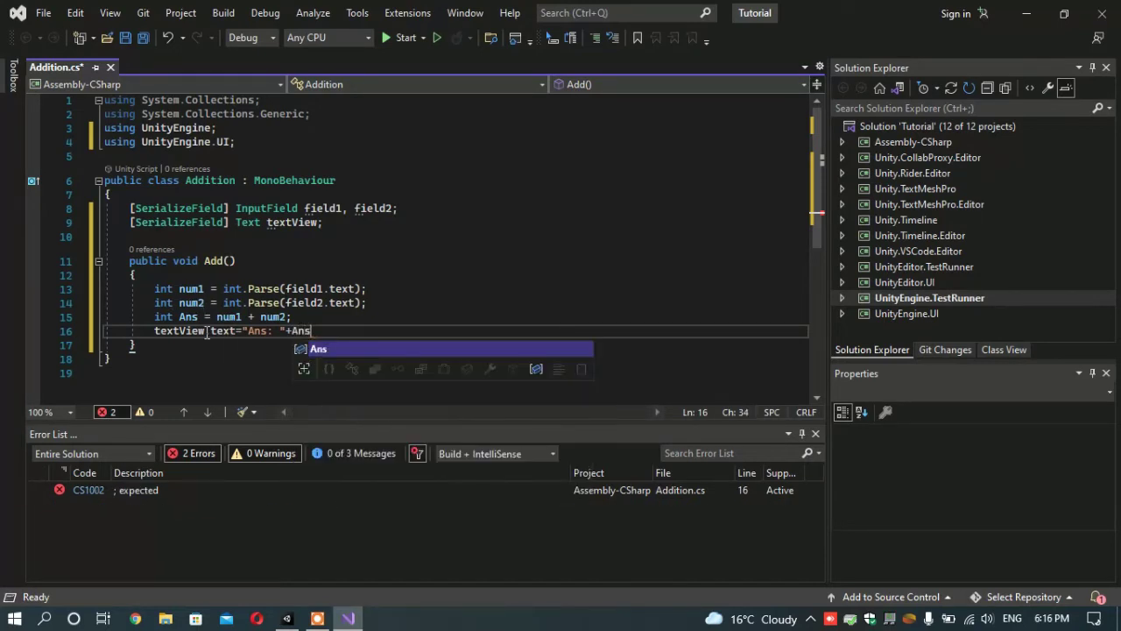
type(";")
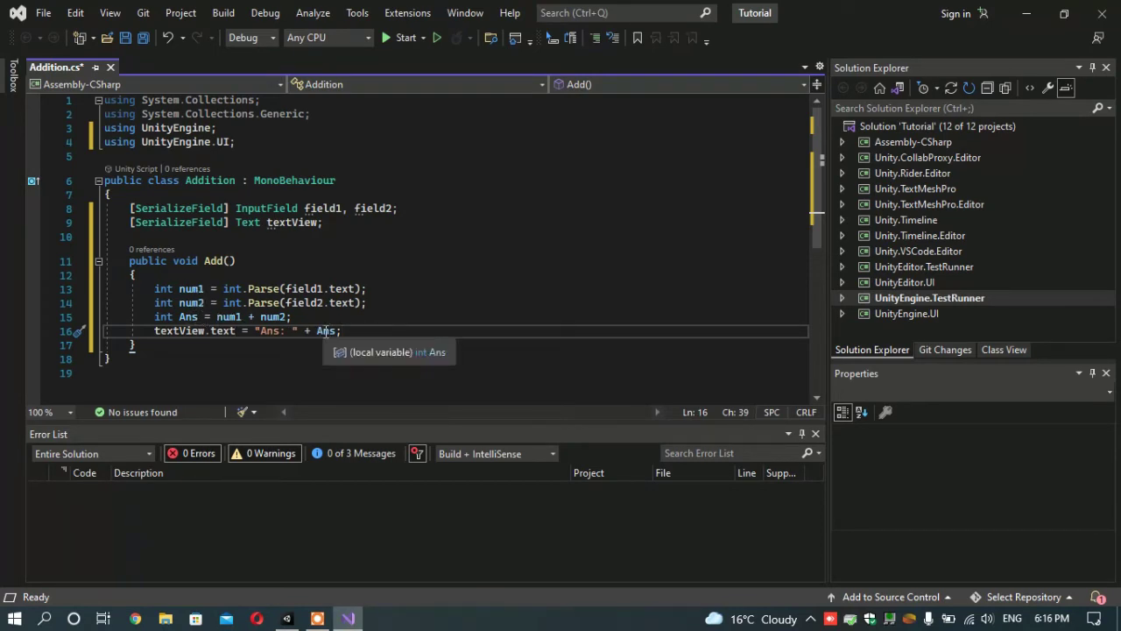
key("ctrl+s")
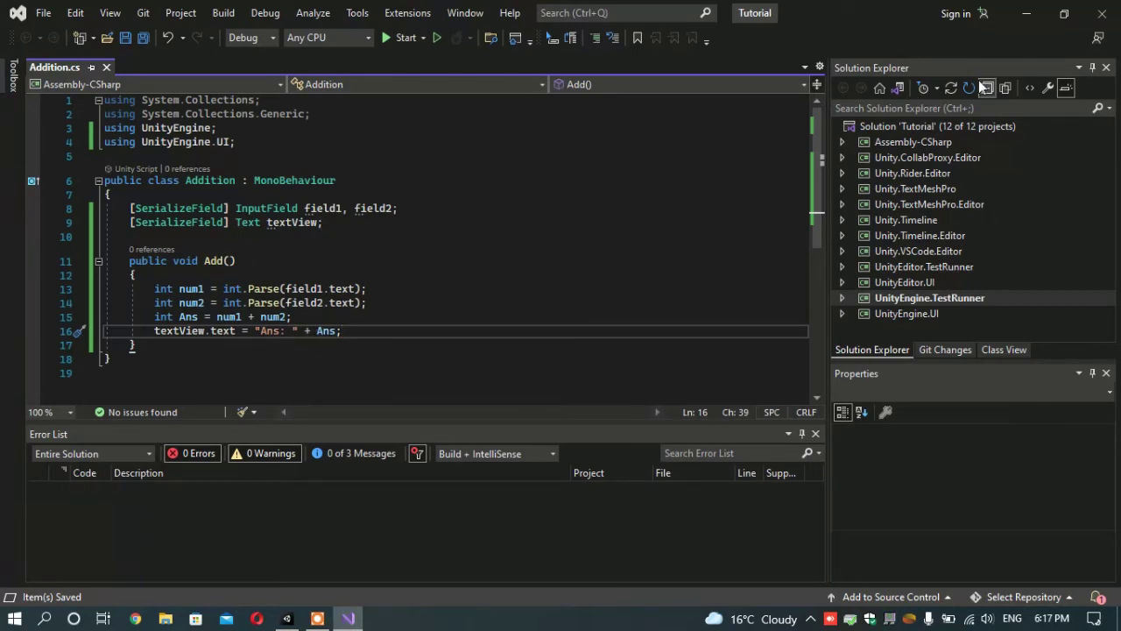
left_click(1026, 14)
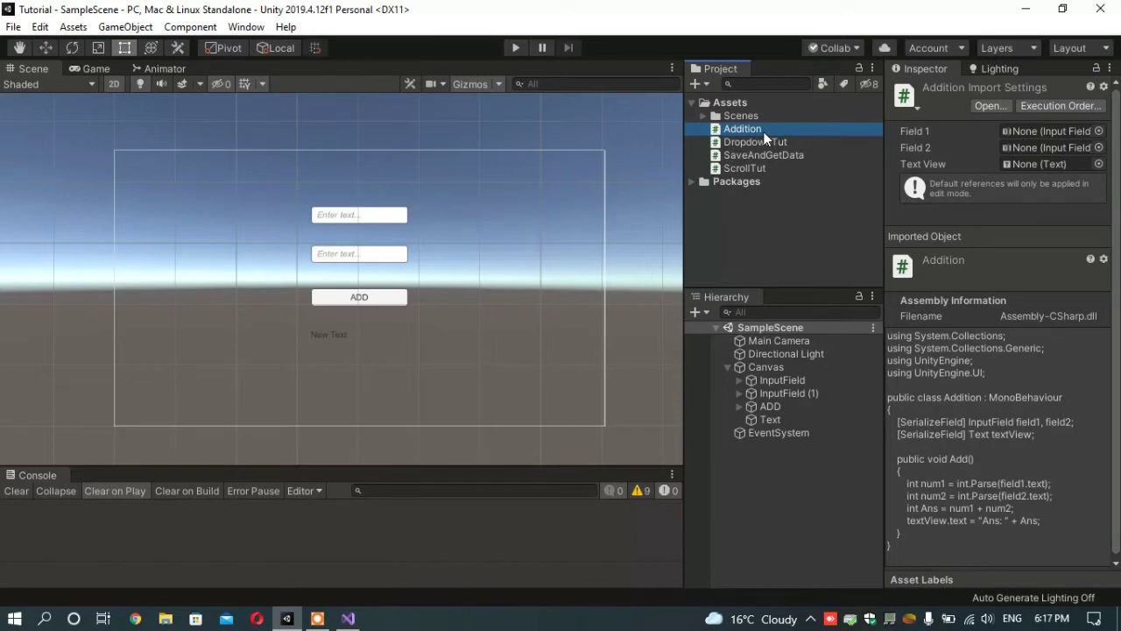
Step: Drag the Addition script from Assets onto Canvas in the Hierarchy and save the scene
mouse_move(766, 170)
left_mouse_down()
mouse_move(788, 367)
mouse_move(777, 369)
left_mouse_up()
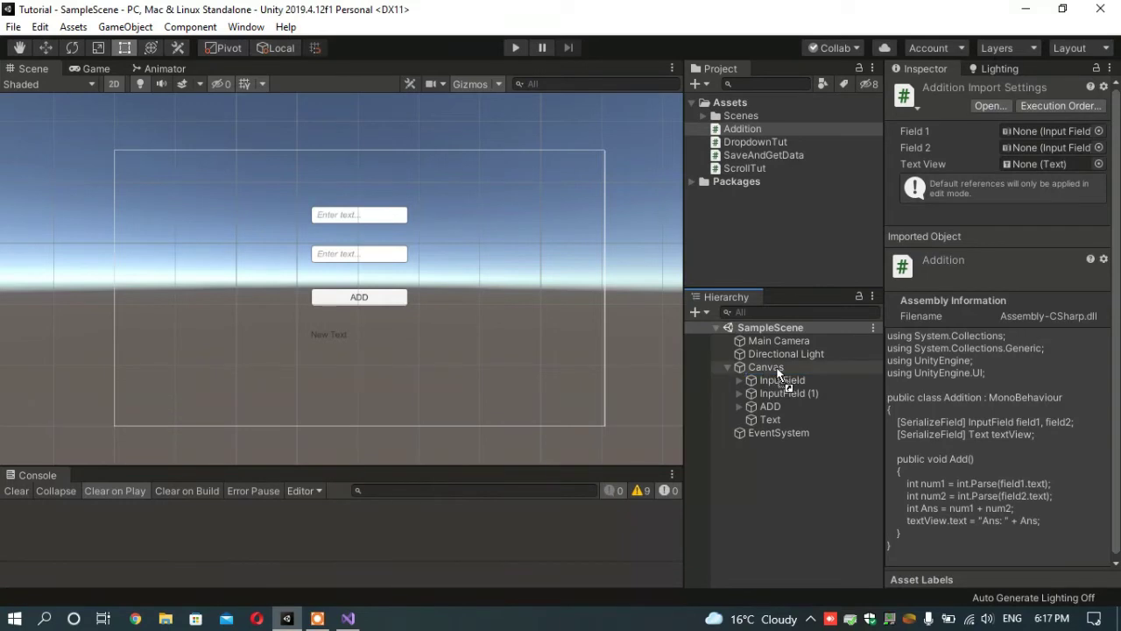
left_click_drag(776, 372, 777, 375)
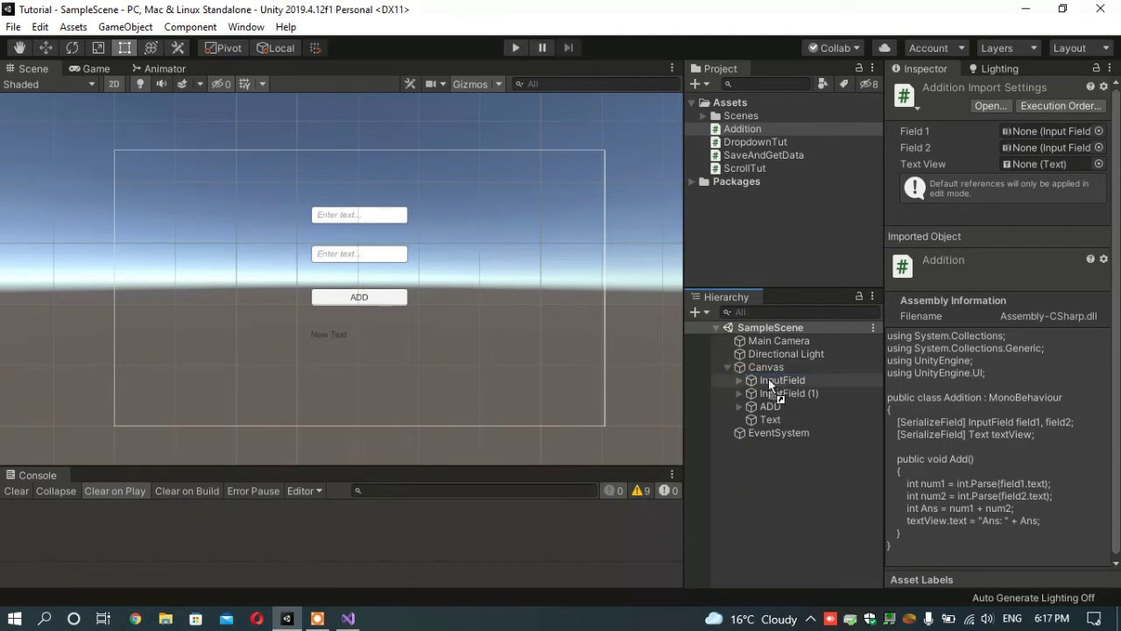
mouse_move(777, 373)
left_mouse_down()
mouse_move(756, 386)
mouse_move(771, 368)
left_mouse_up()
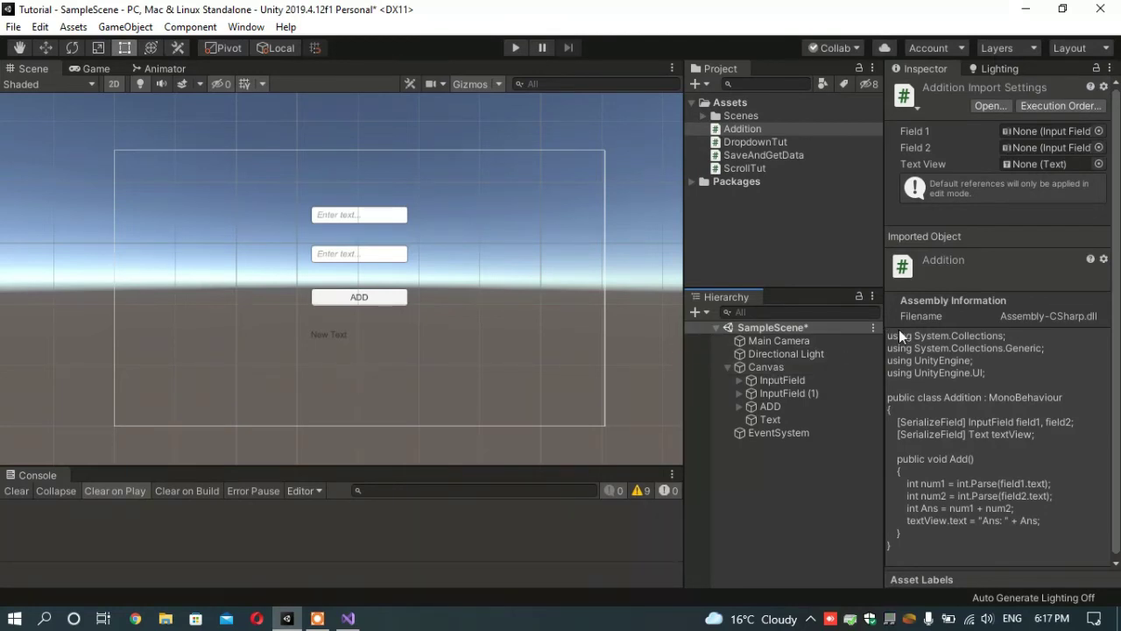
key("ctrl+s")
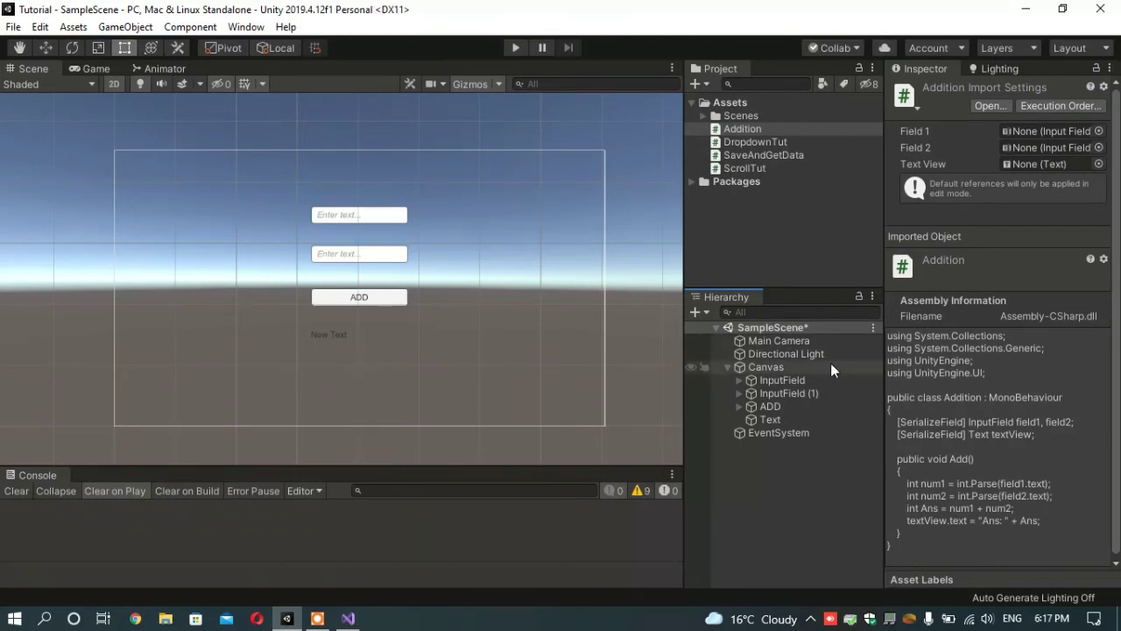
Step: On Canvas's Addition component, assign InputField to Field 1, InputField (1) to Field 2, Text to Text View
left_click(787, 367)
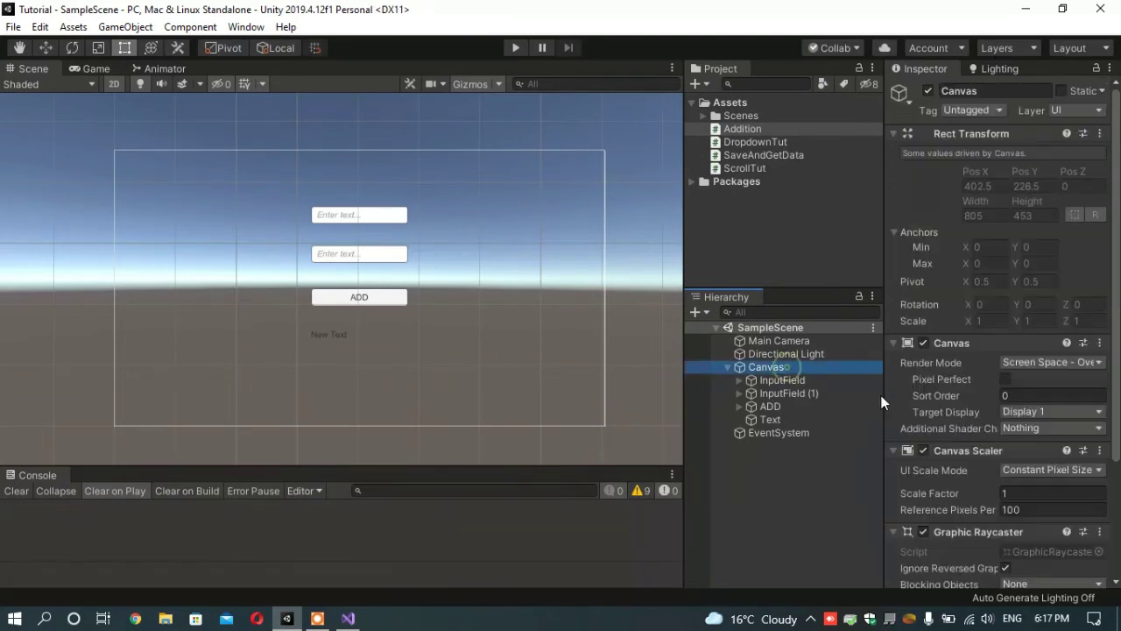
scroll(950, 438, "down", 3)
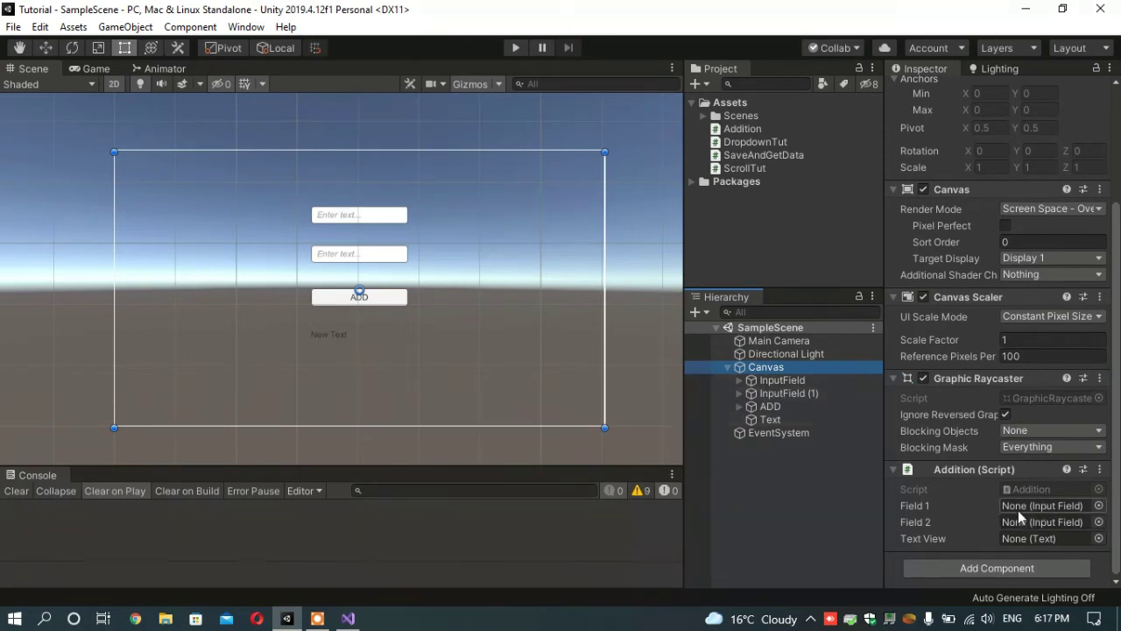
mouse_move(824, 379)
left_mouse_down()
mouse_move(999, 445)
mouse_move(1044, 506)
left_mouse_up()
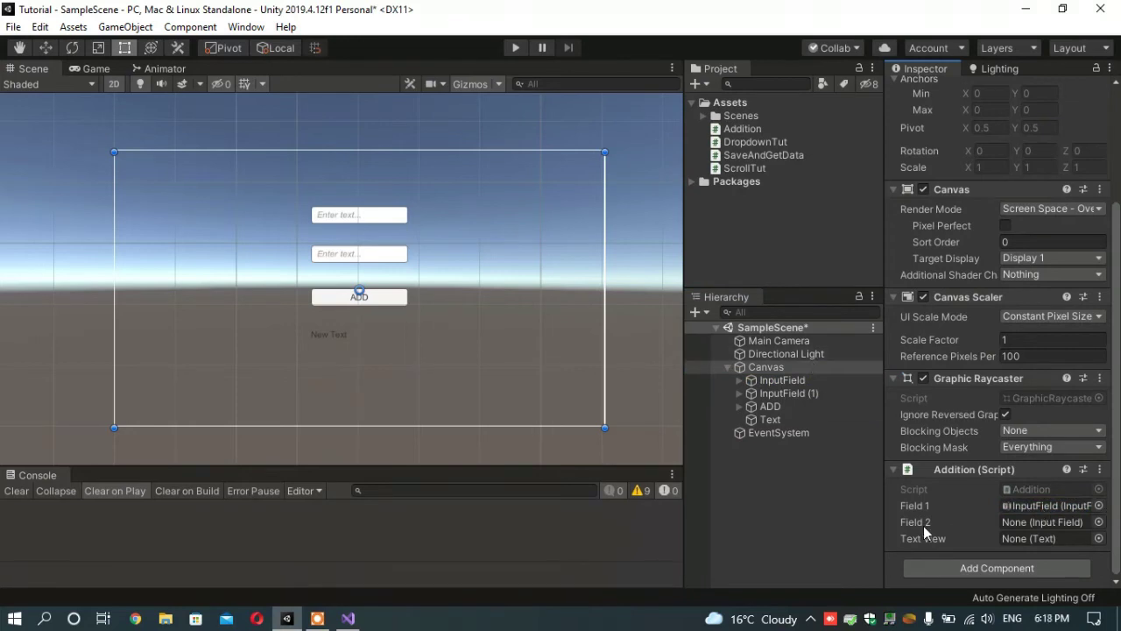
left_click_drag(778, 390, 1043, 519)
left_click(349, 618)
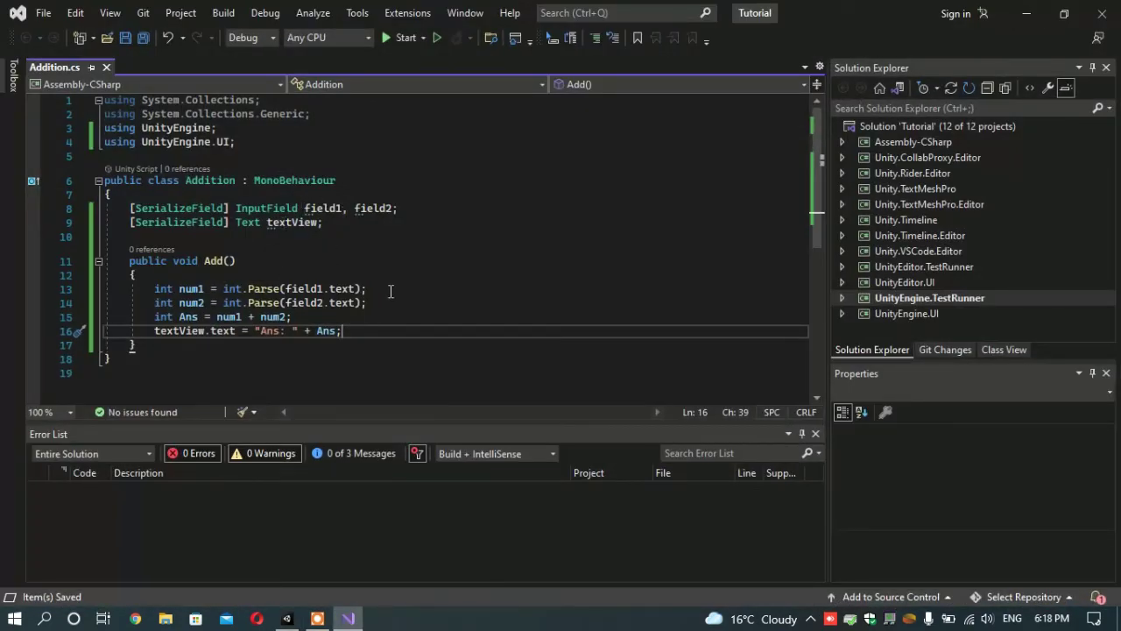
left_click(1028, 23)
left_click_drag(784, 394, 1090, 523)
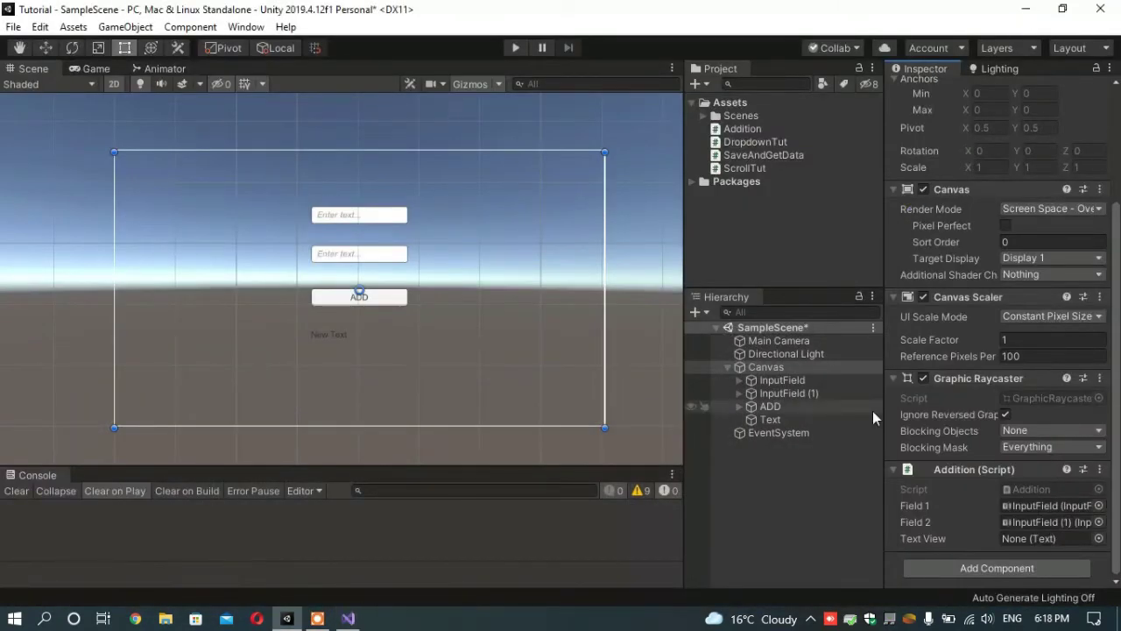
left_click(1052, 508)
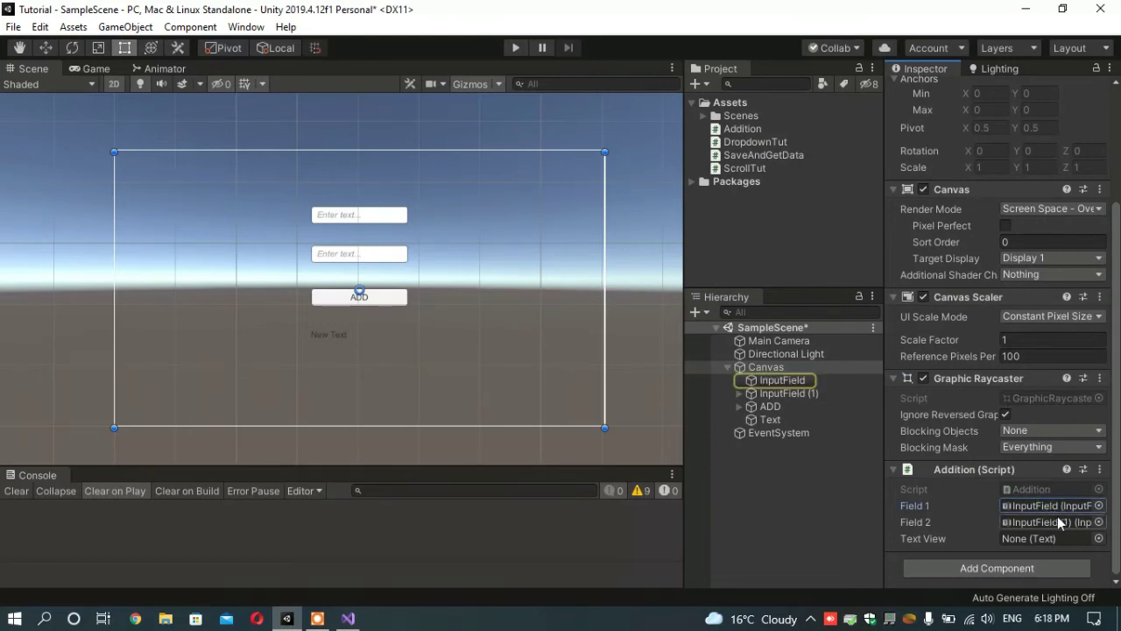
left_click(1059, 521)
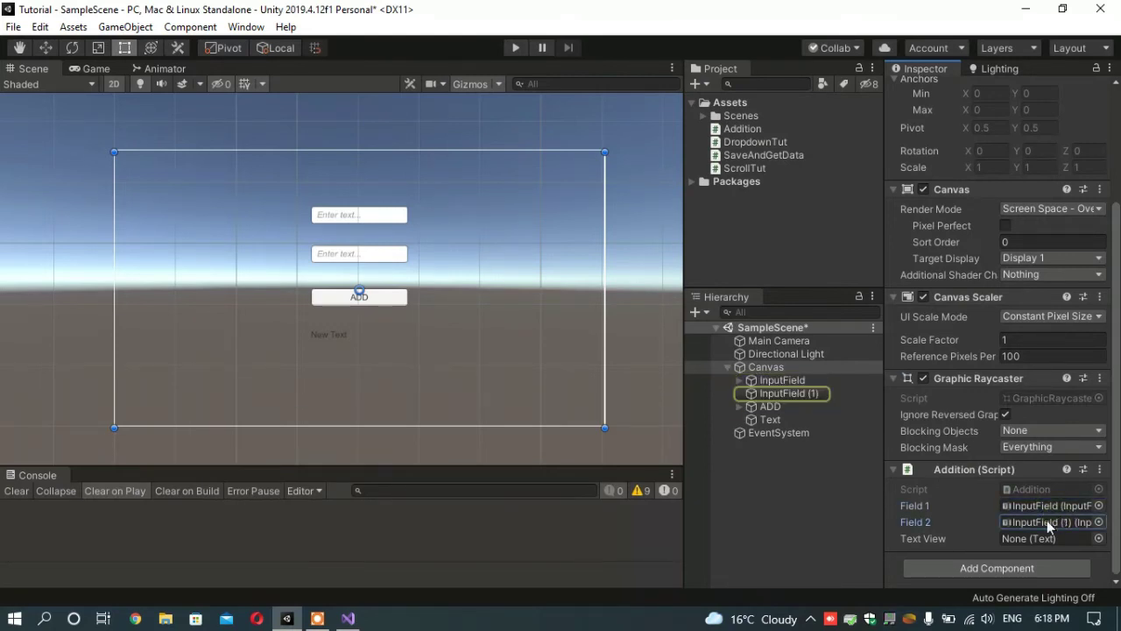
left_click_drag(779, 424, 1023, 545)
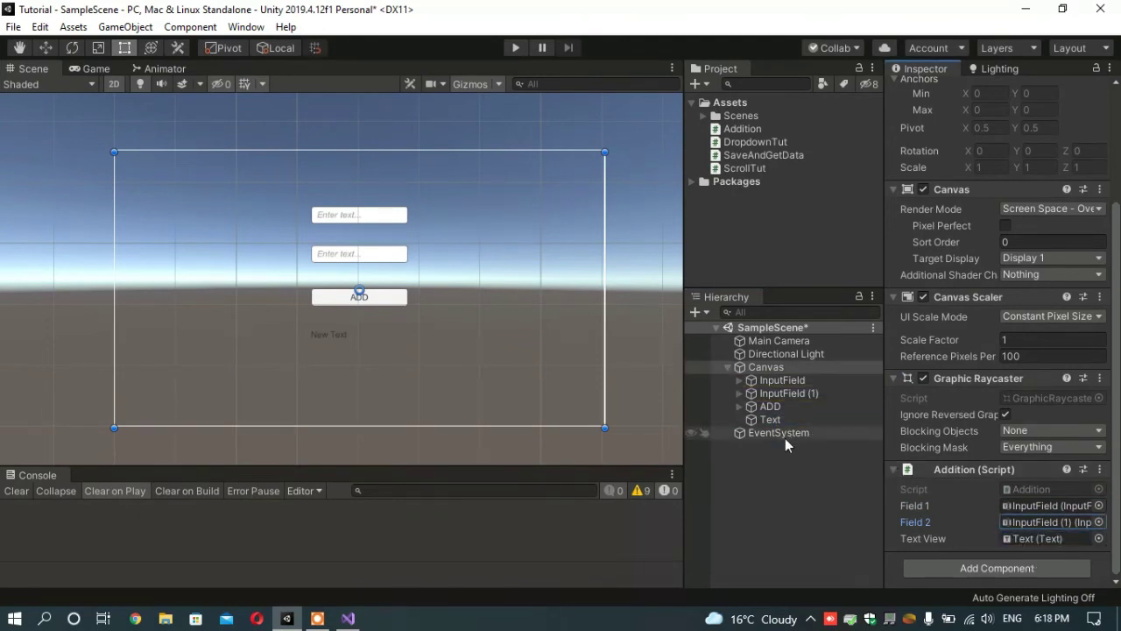
Step: Add an On Click () entry to the ADD button targeting Canvas with function Addition > Add ()
left_click(771, 407)
scroll(1001, 387, "down", 3)
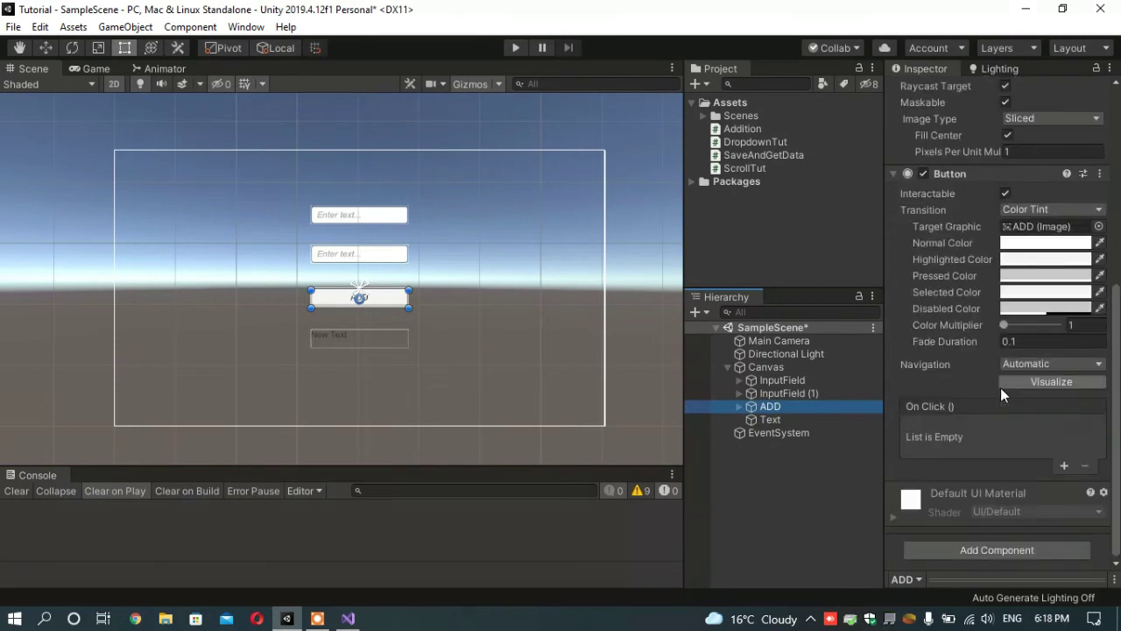
left_click(1064, 467)
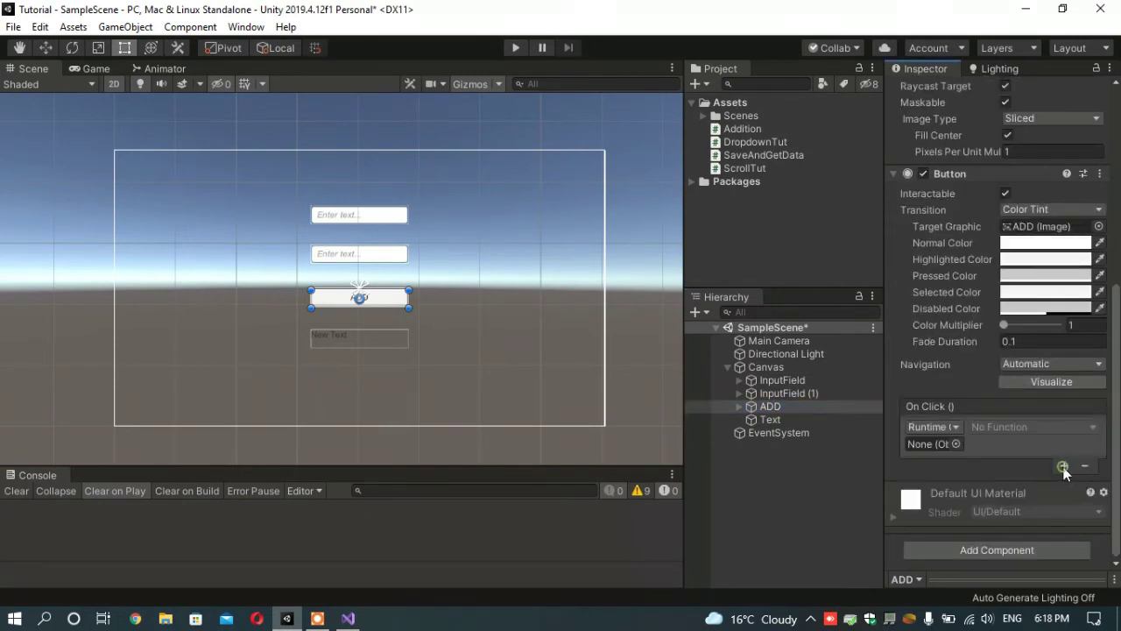
left_click_drag(767, 369, 923, 443)
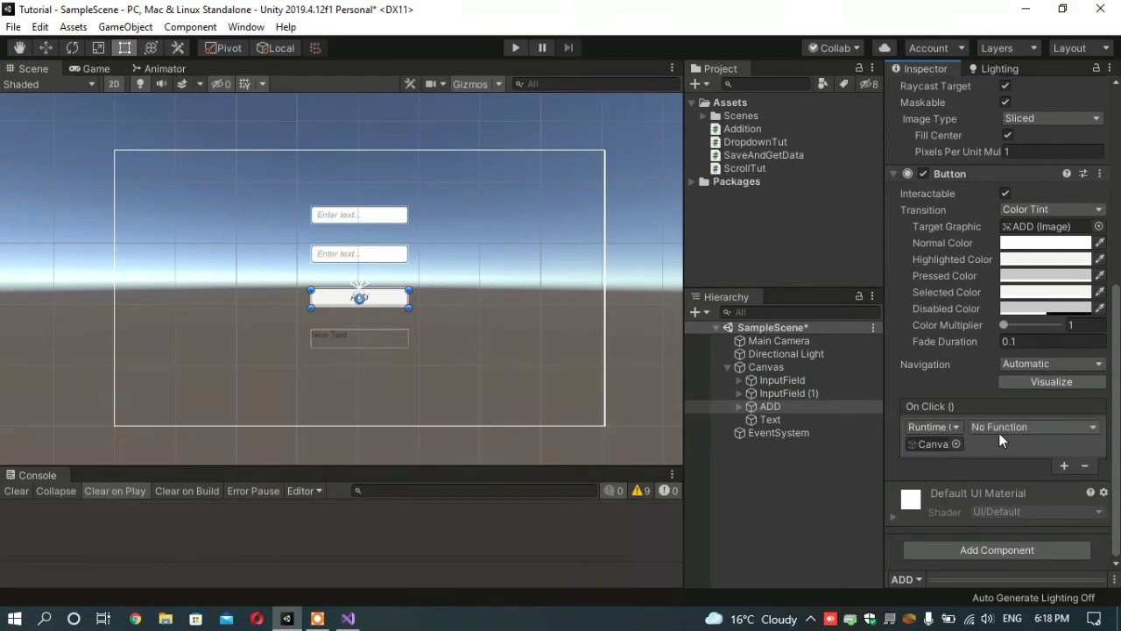
left_click(1006, 428)
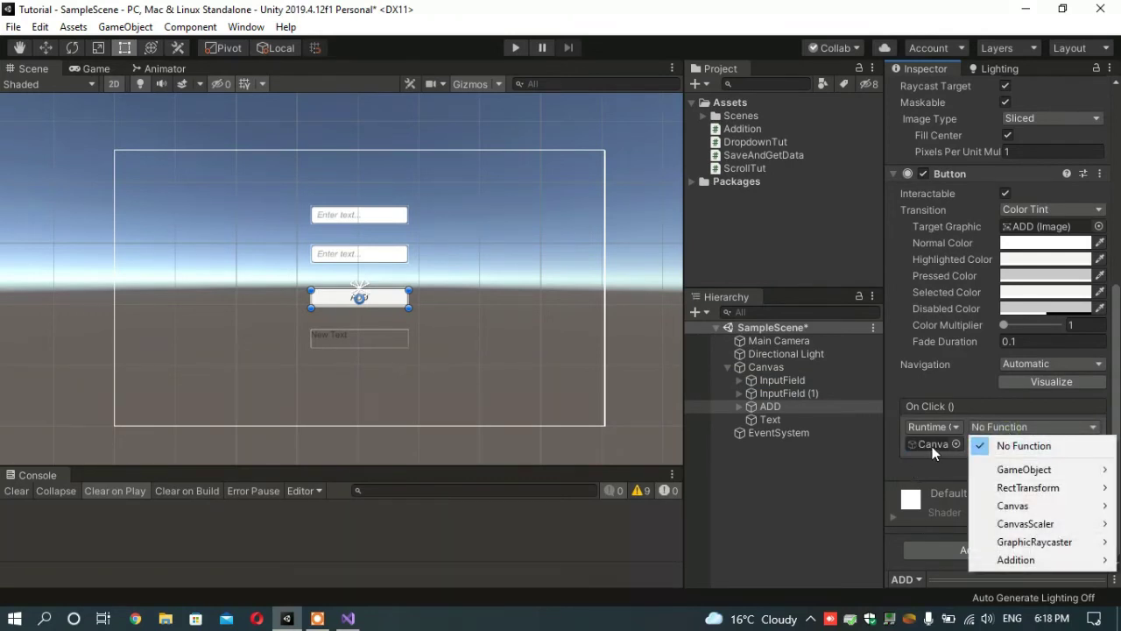
mouse_move(1009, 561)
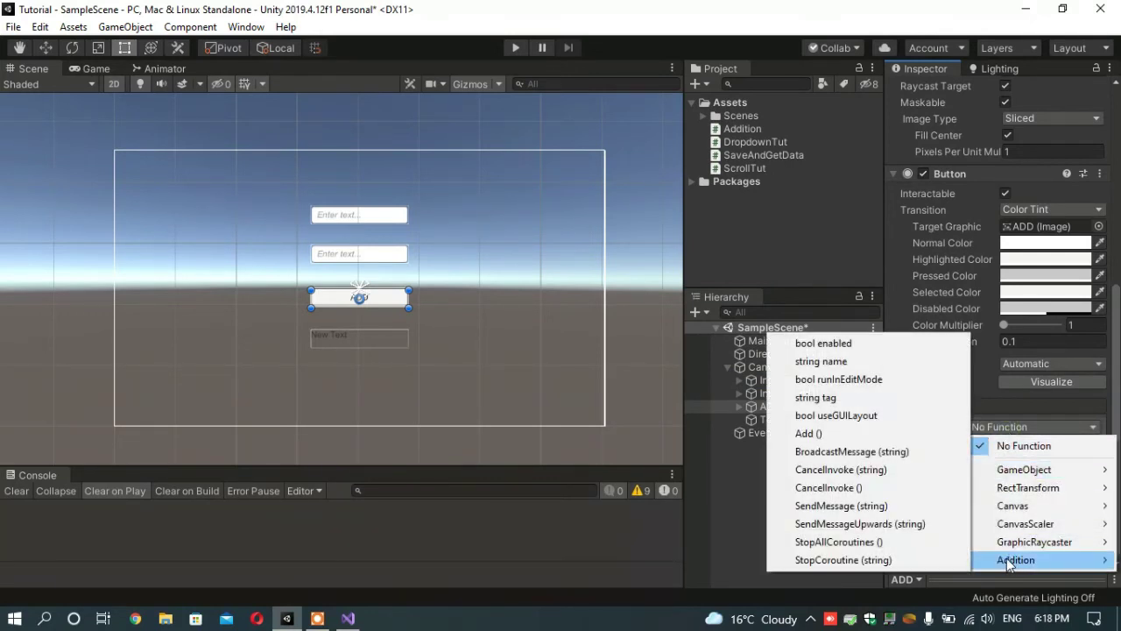
left_click(848, 434)
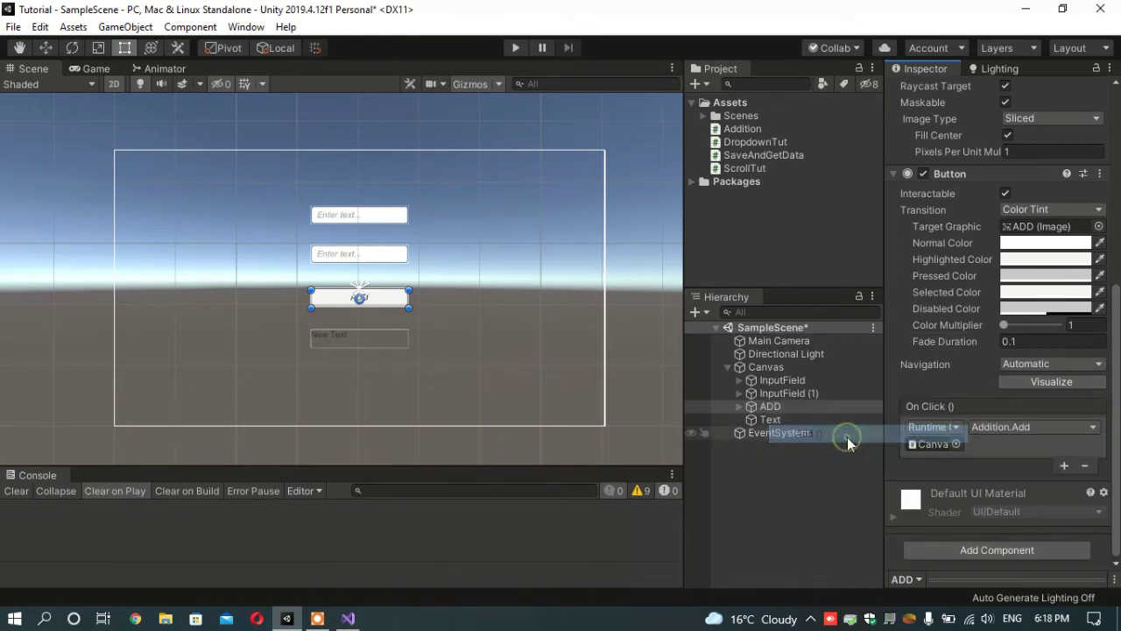
left_click(859, 489)
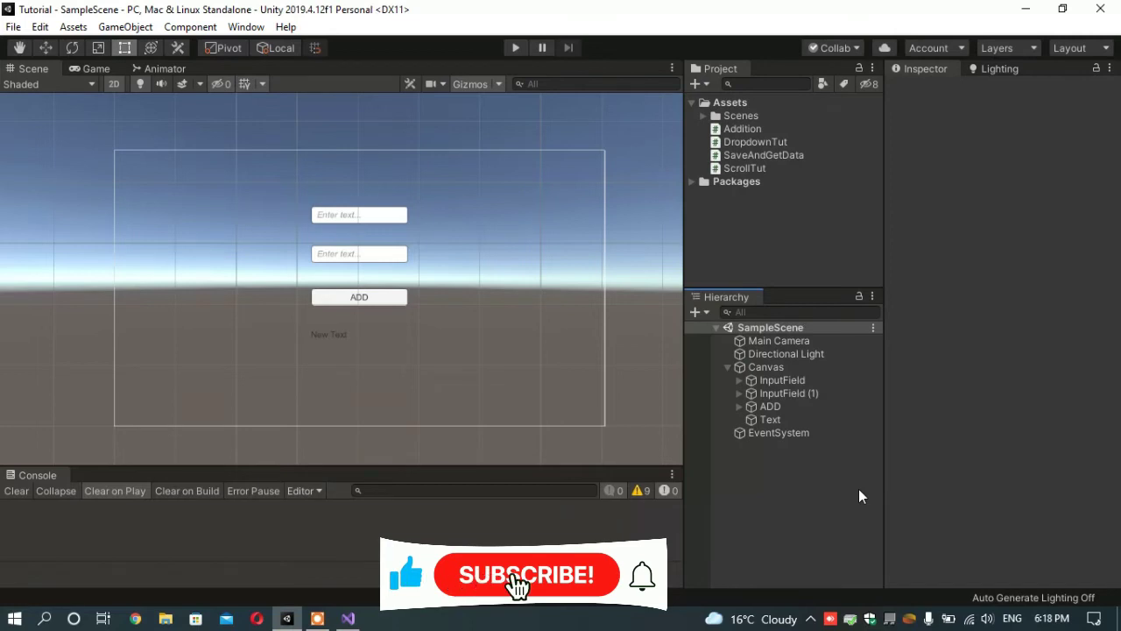
Step: Play the scene, enter 4 and 2, and press ADD to get Ans: 6
left_click(512, 48)
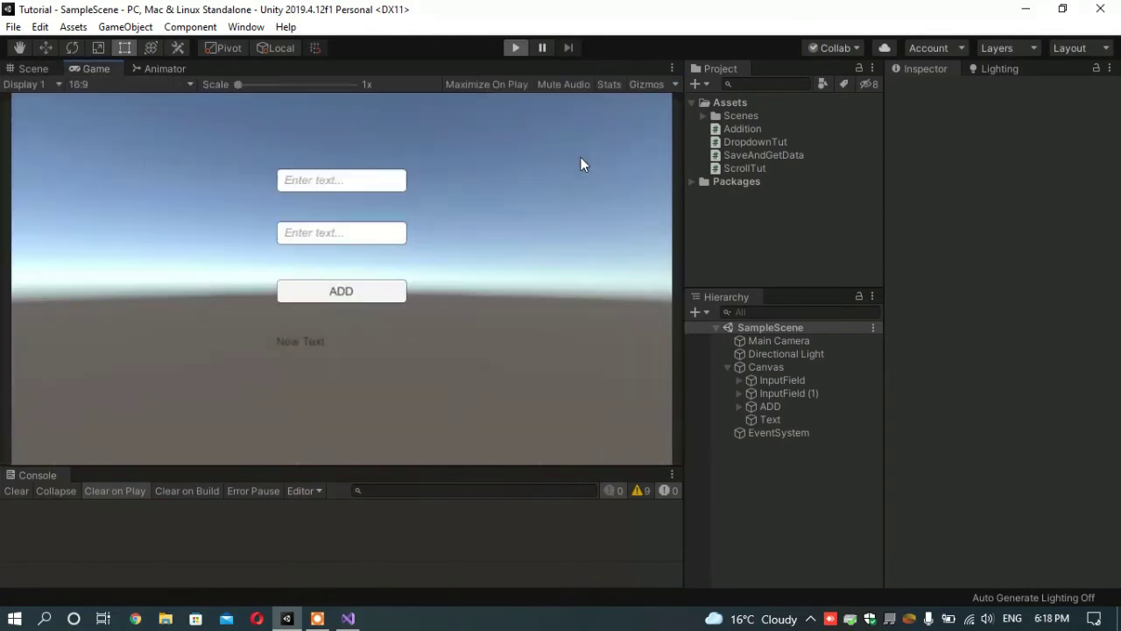
left_click(311, 187)
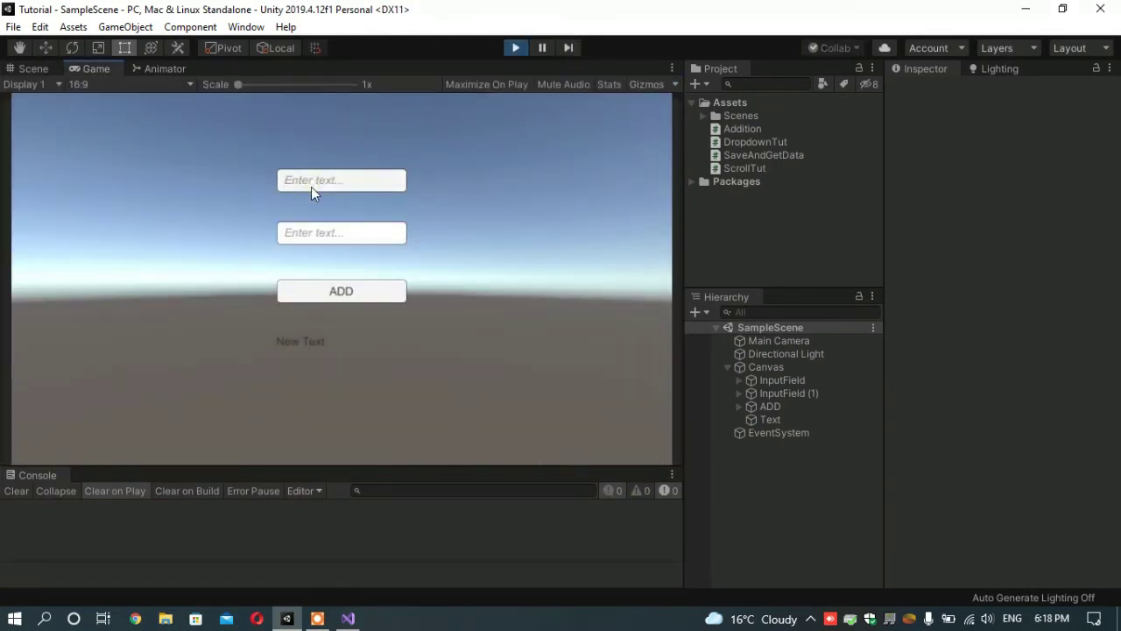
type("4")
left_click(312, 231)
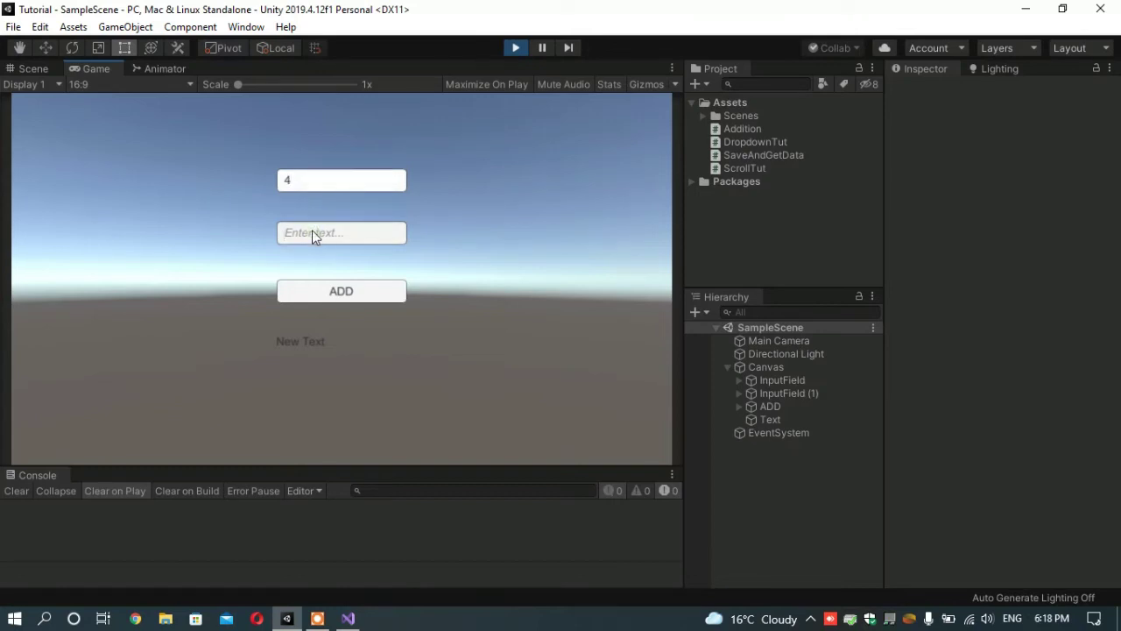
type("2")
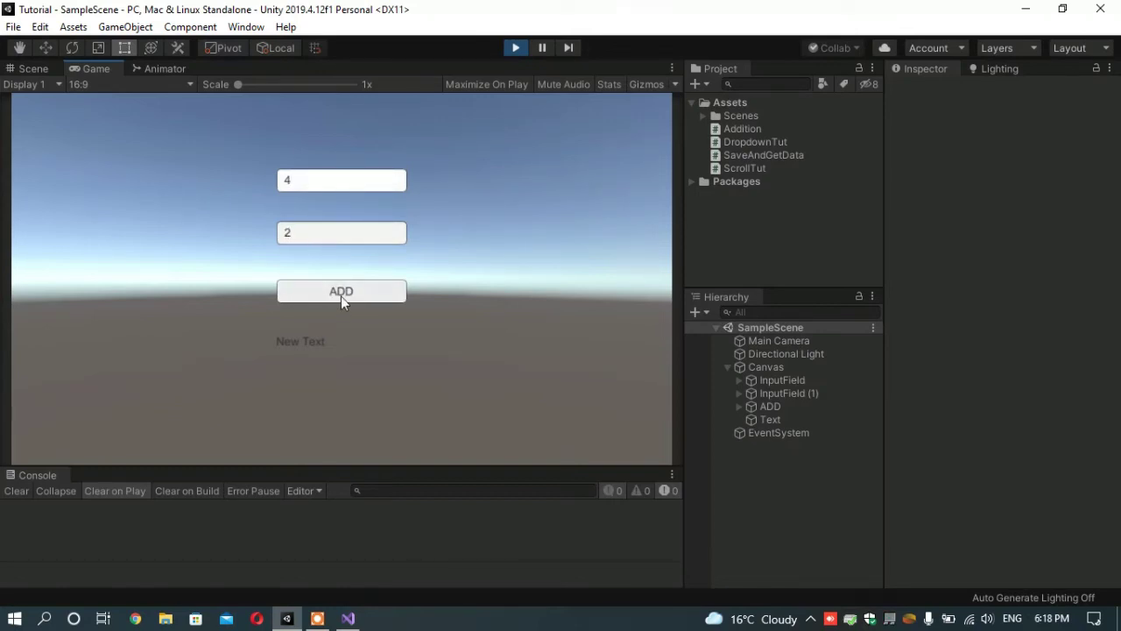
left_click(341, 296)
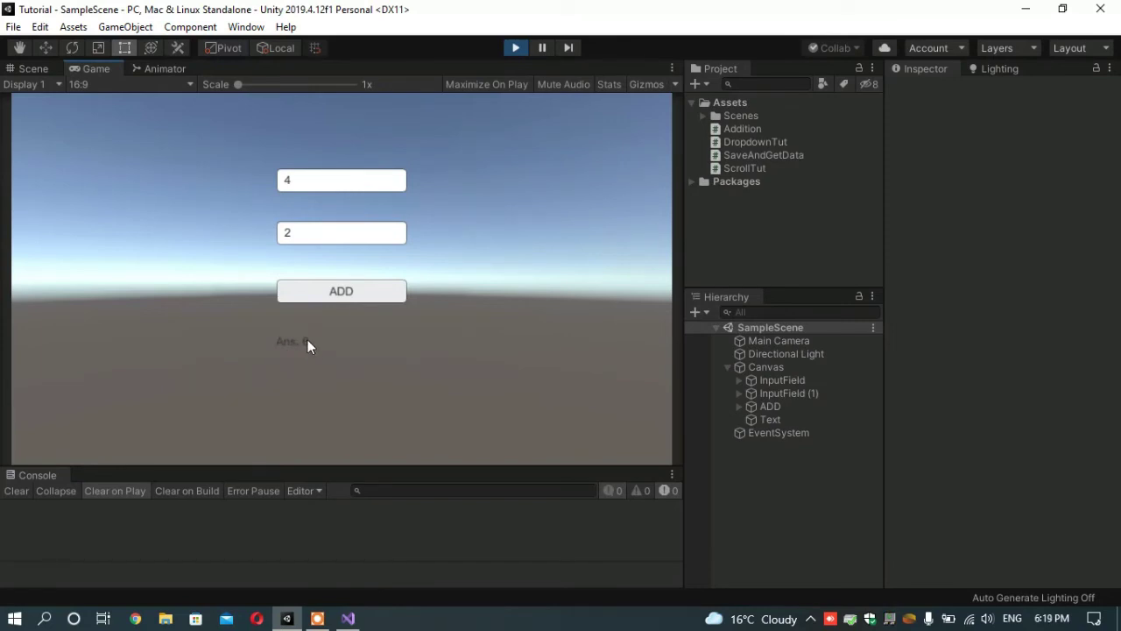
Step: Change the inputs to 4a and 5b and press ADD, triggering a FormatException
left_click(331, 178)
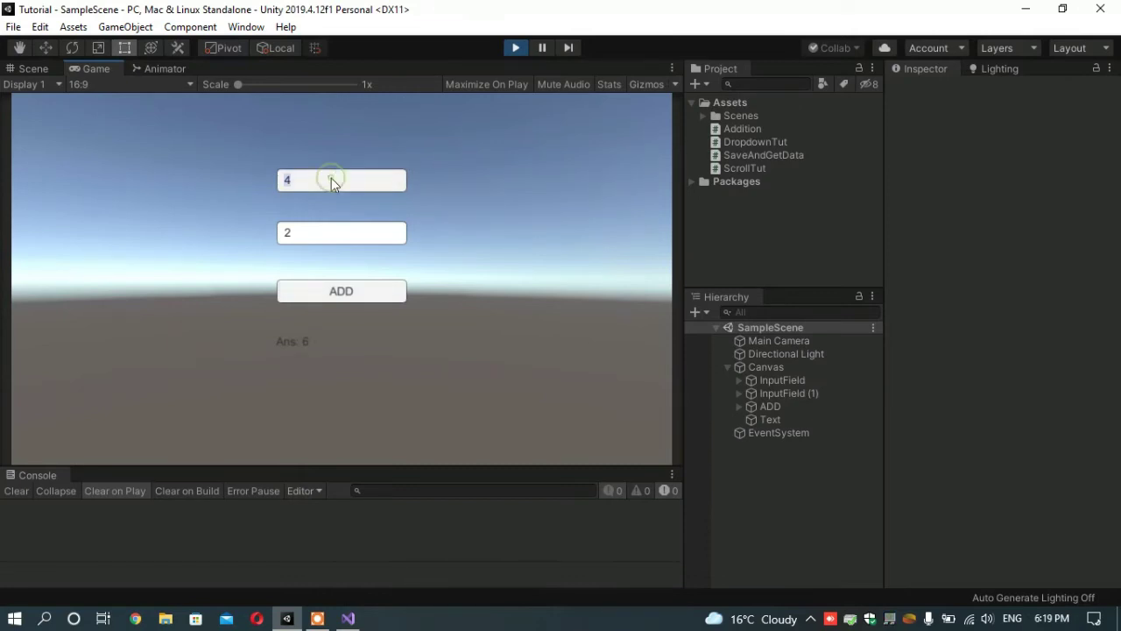
key("BackSpace")
type("ha")
key("BackSpace")
key("BackSpace")
type("4a")
left_click(302, 235)
type("5b")
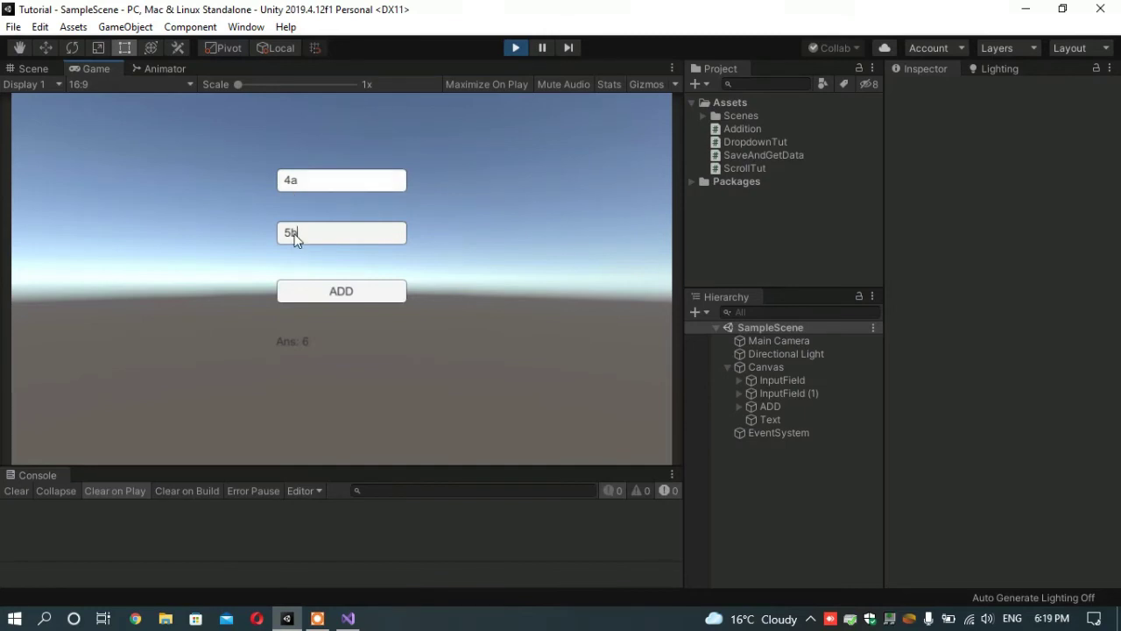
left_click(341, 294)
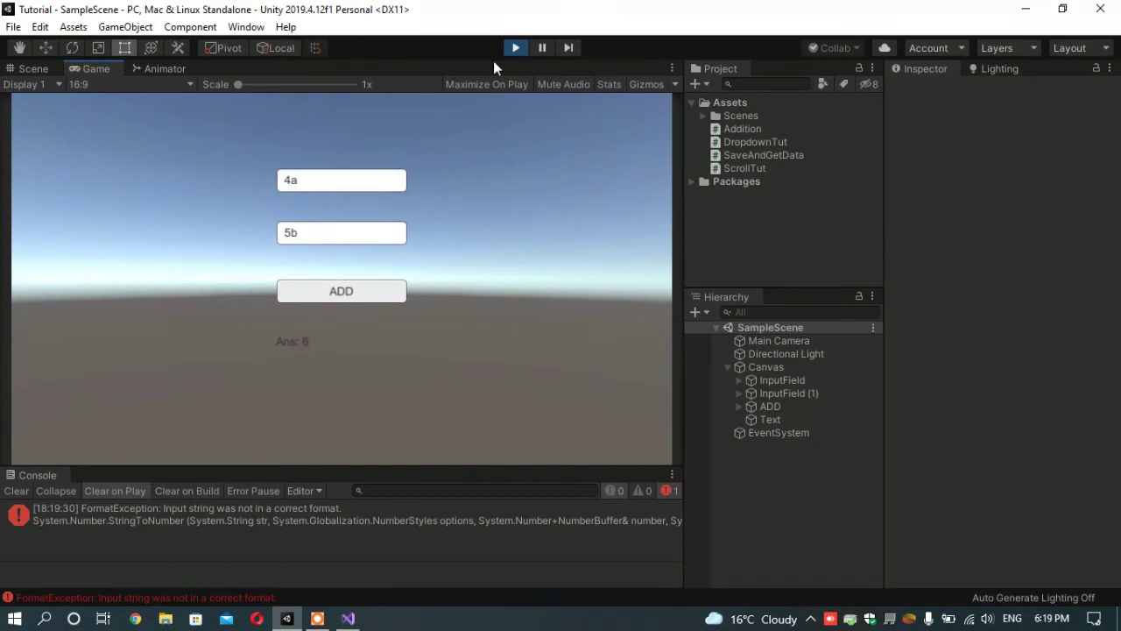
Step: Stop the test run and set the first InputField's Content Type to Integer Number
left_click(516, 48)
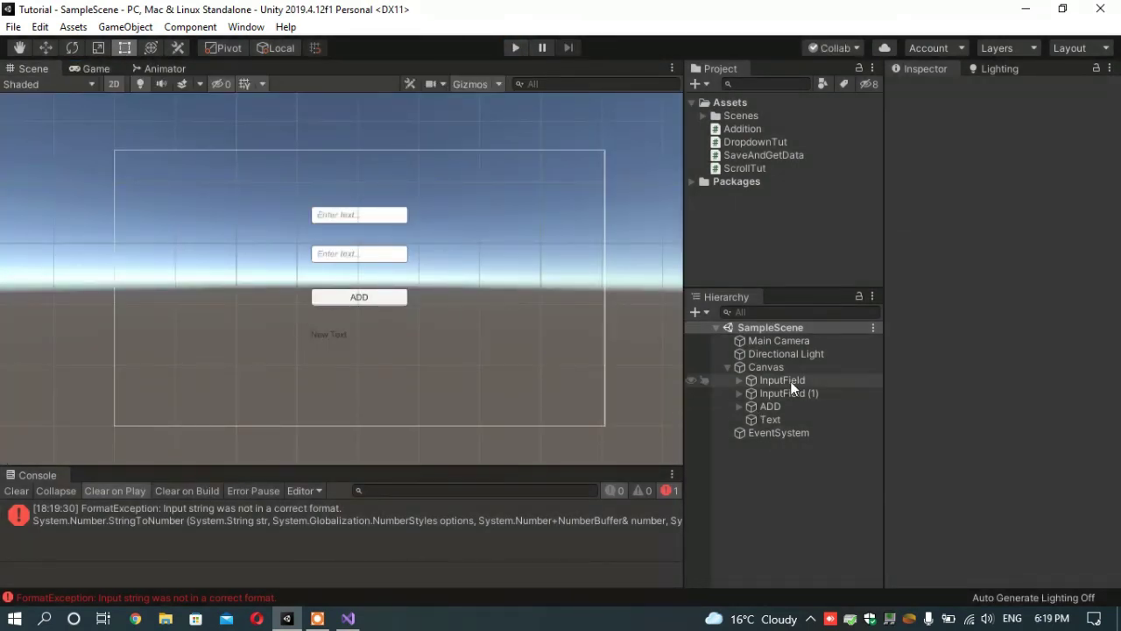
left_click(791, 378)
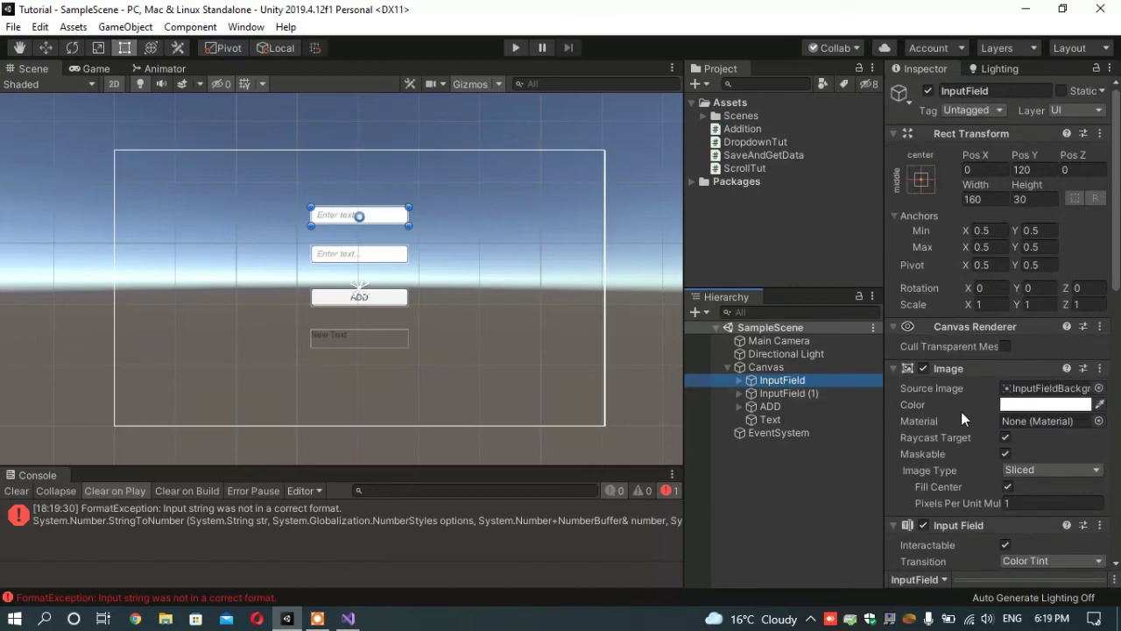
scroll(961, 412, "down", 5)
scroll(961, 412, "up", 5)
left_click_drag(1117, 197, 1118, 374)
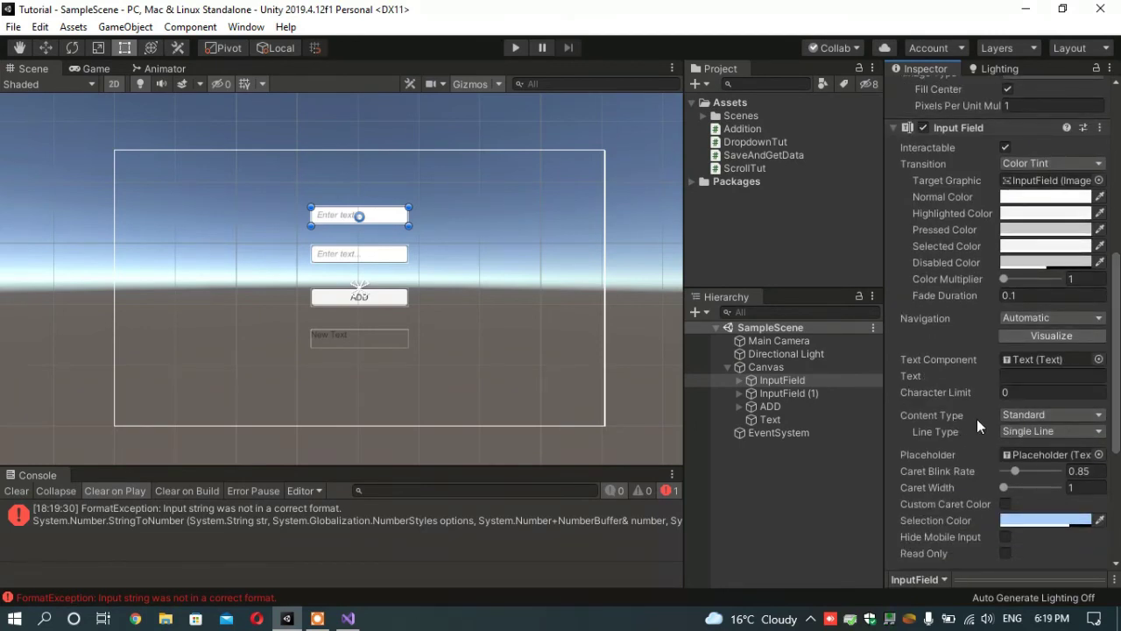
left_click(1042, 418)
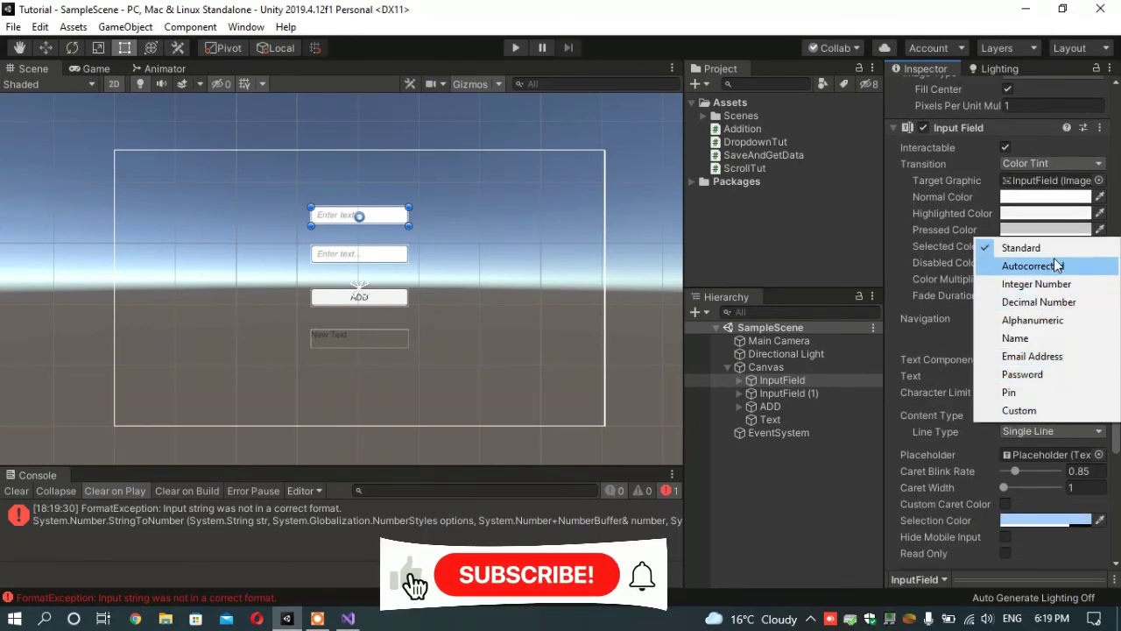
left_click(1043, 284)
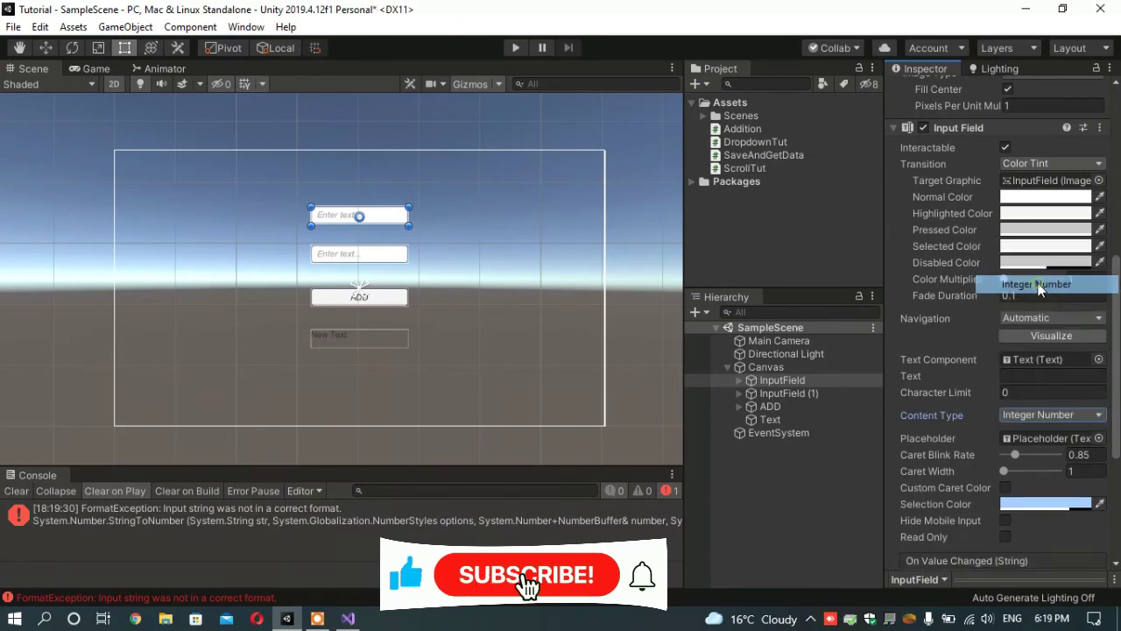
Step: Set the second InputField's Content Type to Integer Number and enter Play mode again
left_click(801, 395)
left_click(1057, 416)
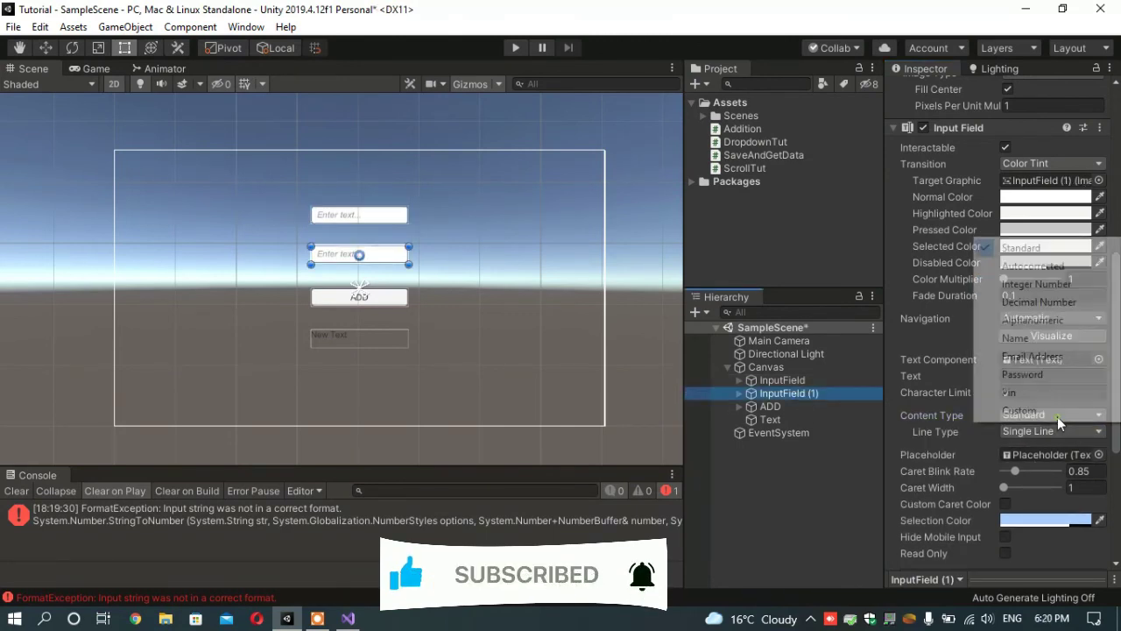
left_click(1036, 285)
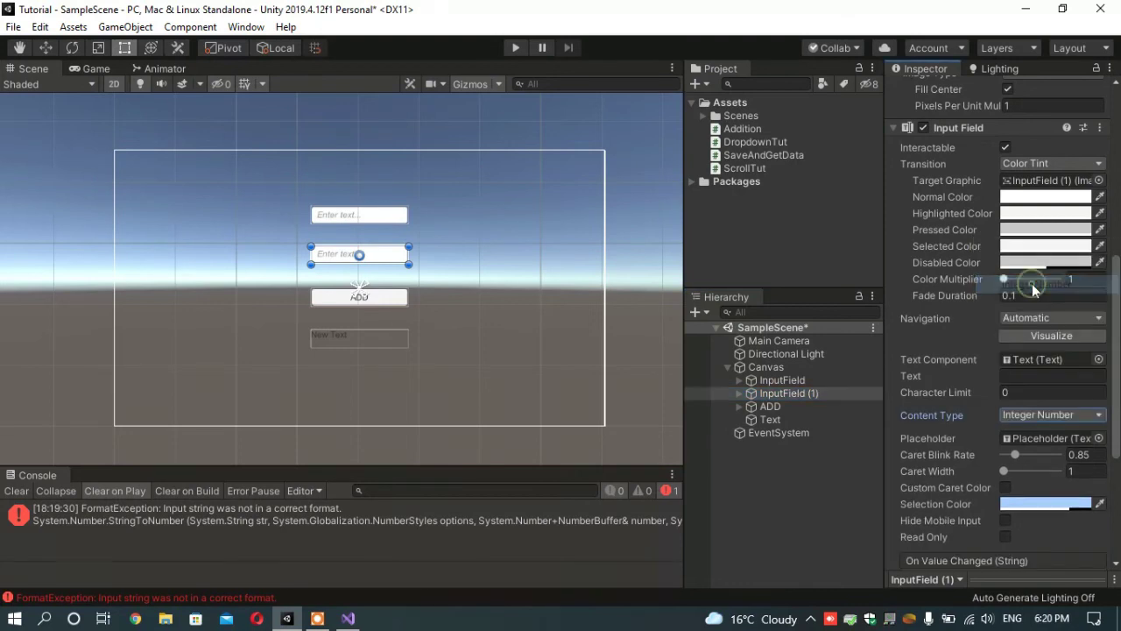
left_click(516, 48)
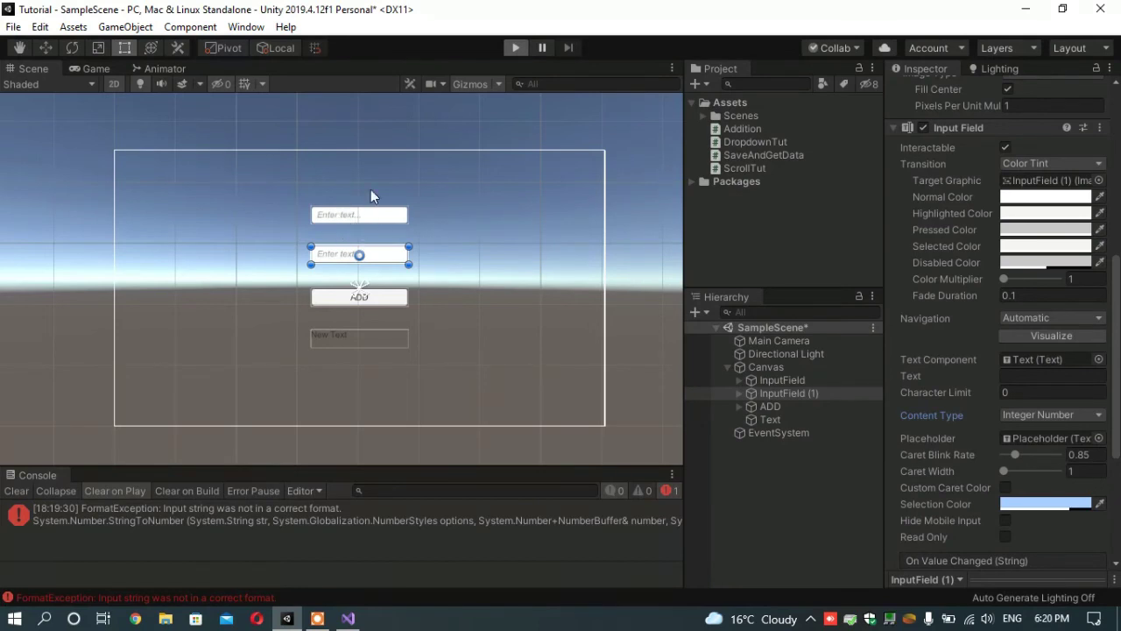
Step: Enter 4 and 6 in the two number fields and press ADD to show 'Ans: 10'
left_click(333, 182)
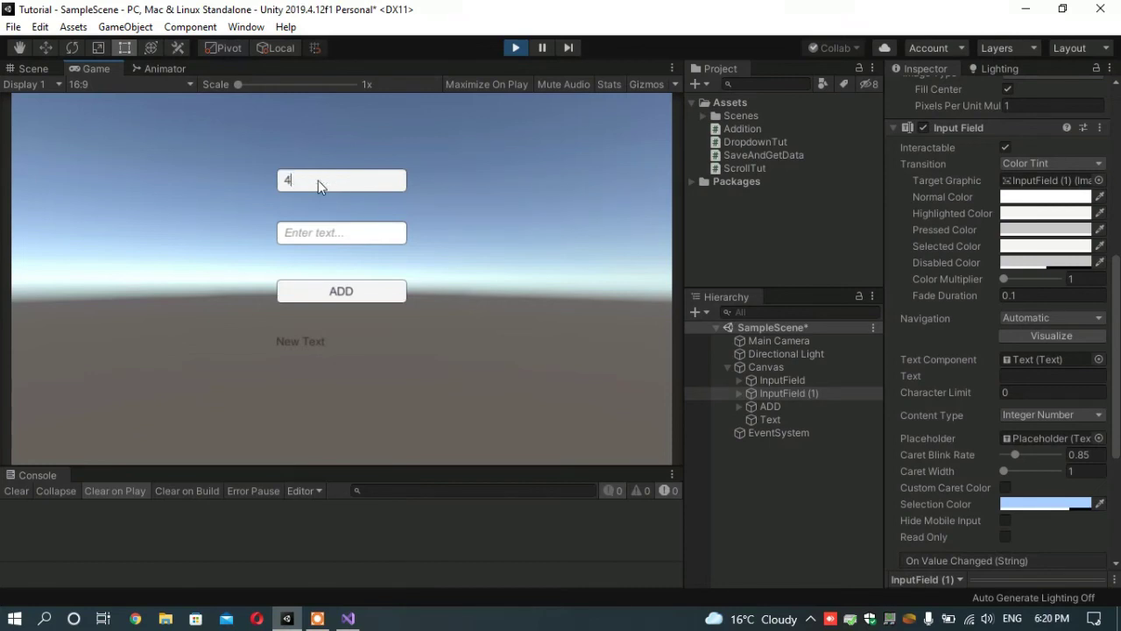
left_click(323, 236)
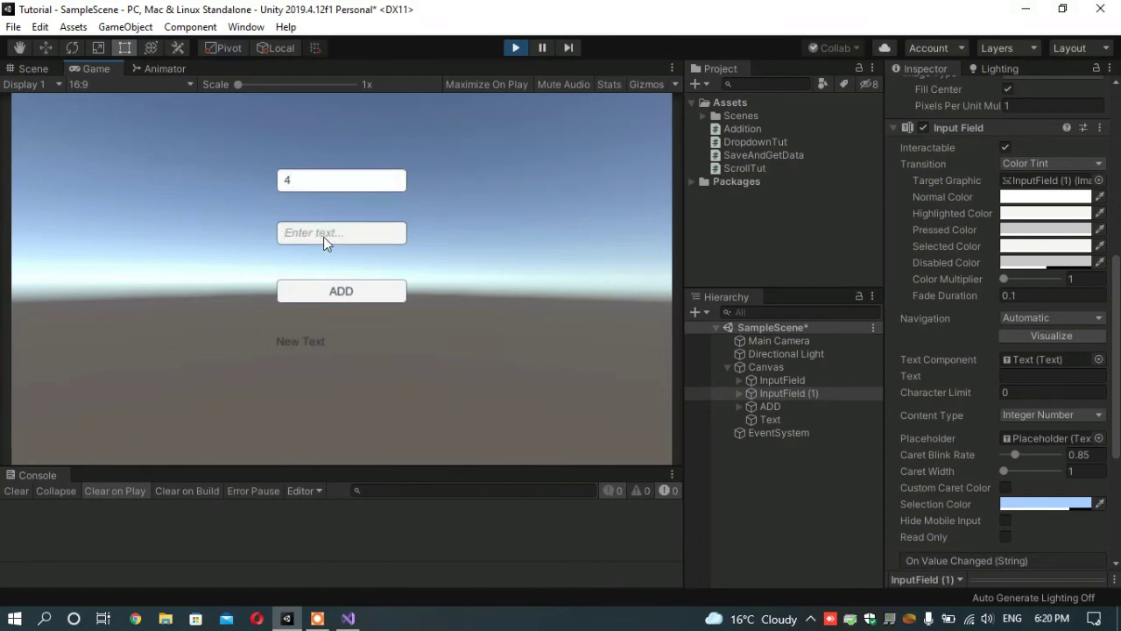
type("6")
left_click(349, 294)
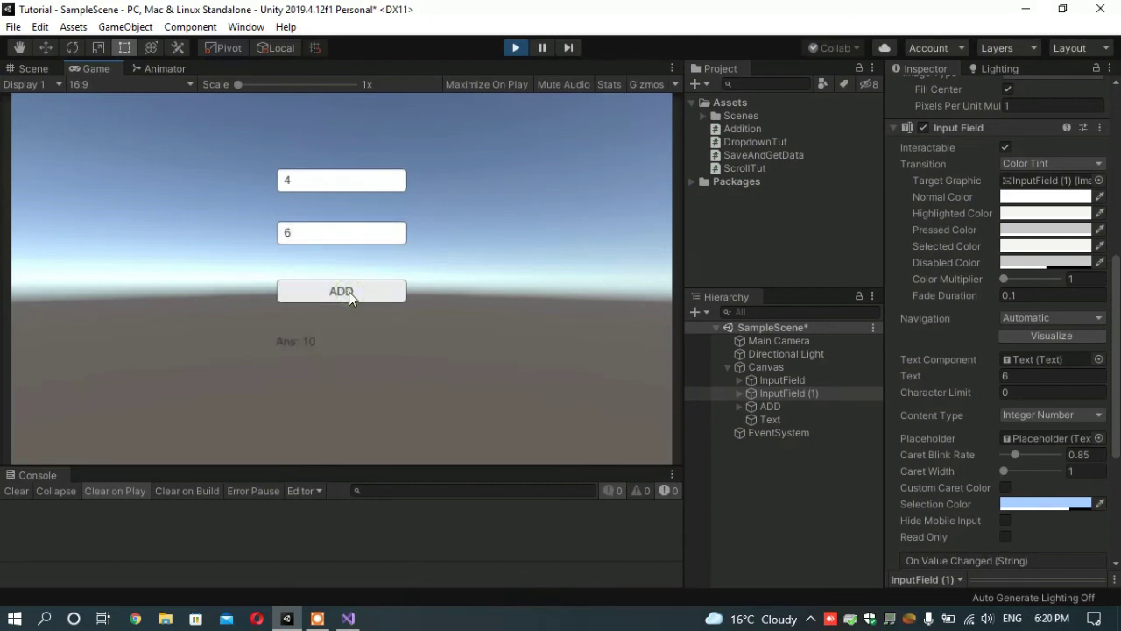